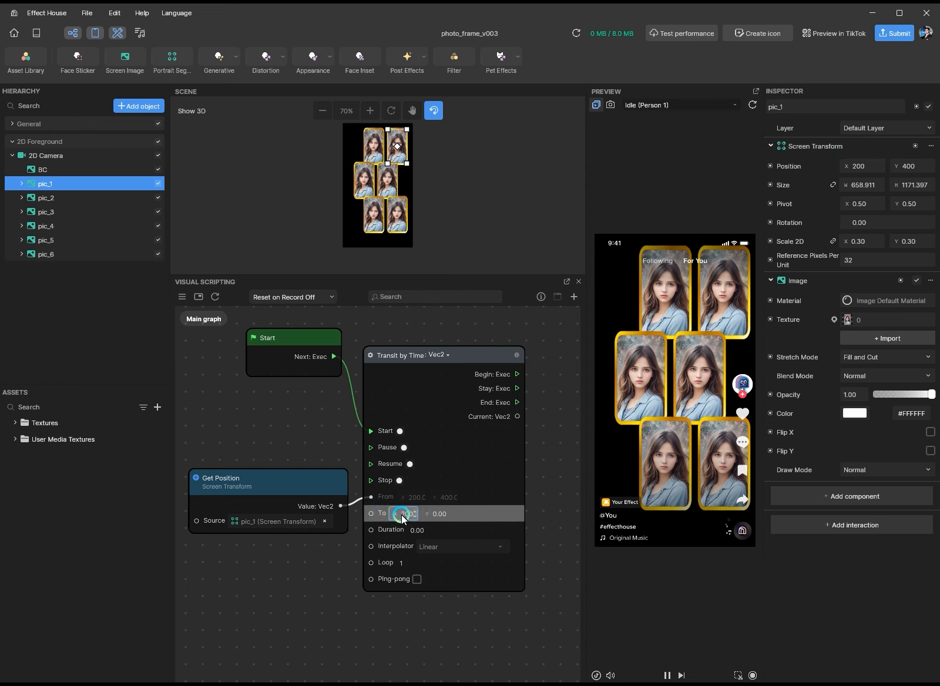
# - Set the Transit by Time node's To value to X 200, Y 400 and its Duration to 2
pyautogui.press('Tab')
pyautogui.write('400')
pyautogui.press('Return')
pyautogui.click(428, 531)
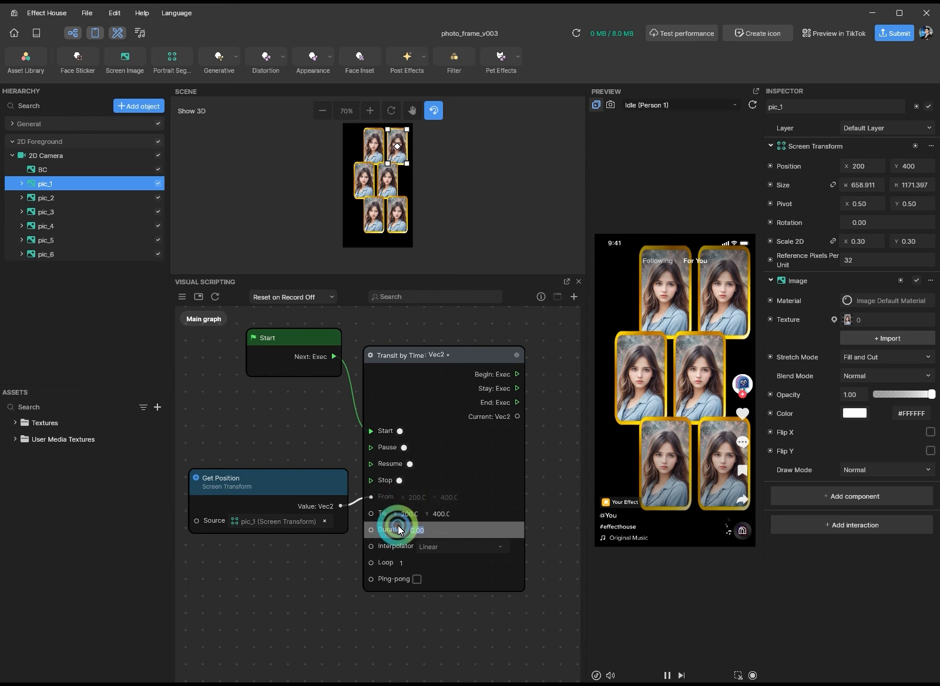
# - Add a Set Position node for pic_1 and connect it to the Stay and Current outputs of Transit by Time
pyautogui.scroll(-2, 537, 445)
pyautogui.moveTo(536, 445); pyautogui.dragTo(459, 470, button='middle')
pyautogui.scroll(-1, 485, 443)
pyautogui.scroll(1, 458, 472)
pyautogui.scroll(1, 458, 475)
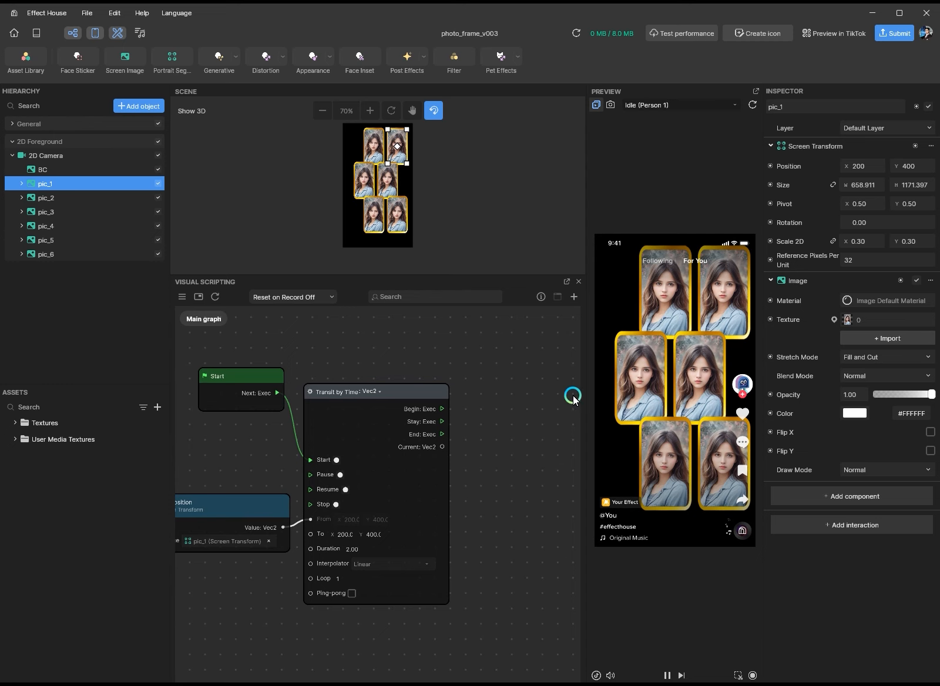
pyautogui.moveTo(771, 166); pyautogui.dragTo(501, 382)
pyautogui.moveTo(442, 421); pyautogui.dragTo(465, 446)
pyautogui.scroll(-2, 485, 511)
pyautogui.moveTo(488, 512); pyautogui.dragTo(459, 480, button='middle')
# - Duplicate the Transit by Time node below Set Position, link it to the original, and switch its type to Number
pyautogui.click(402, 392)
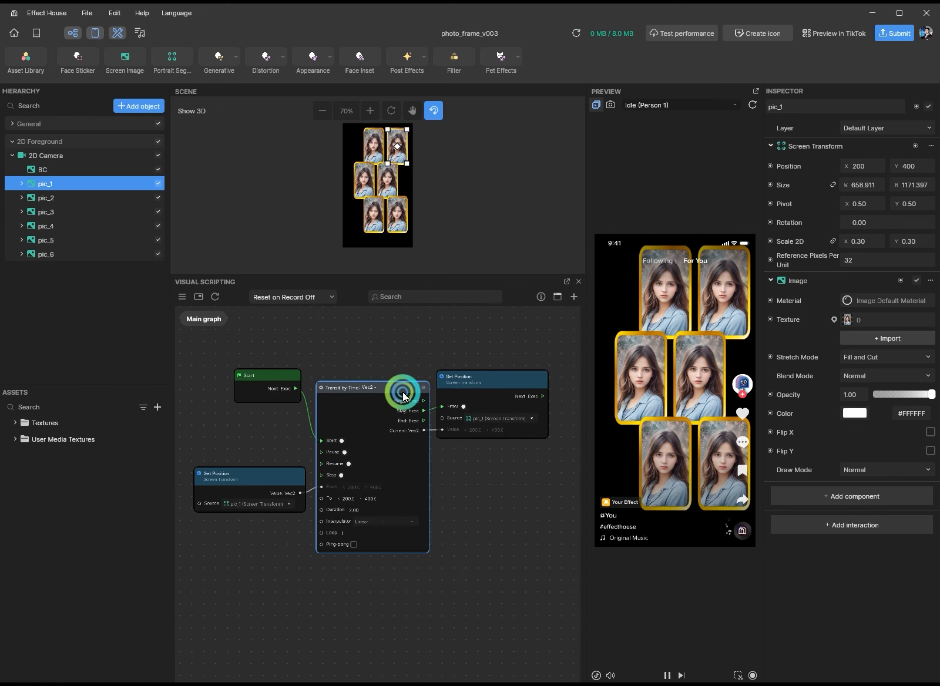
pyautogui.hotkey('ctrl', 'c')
pyautogui.hotkey('ctrl', 'v')
pyautogui.moveTo(454, 403); pyautogui.dragTo(492, 457)
pyautogui.moveTo(425, 421); pyautogui.dragTo(441, 511)
pyautogui.click(491, 453)
pyautogui.click(464, 542)
# - Set the From value of the Number Transit by Time node to 720
pyautogui.scroll(5, 420, 562)
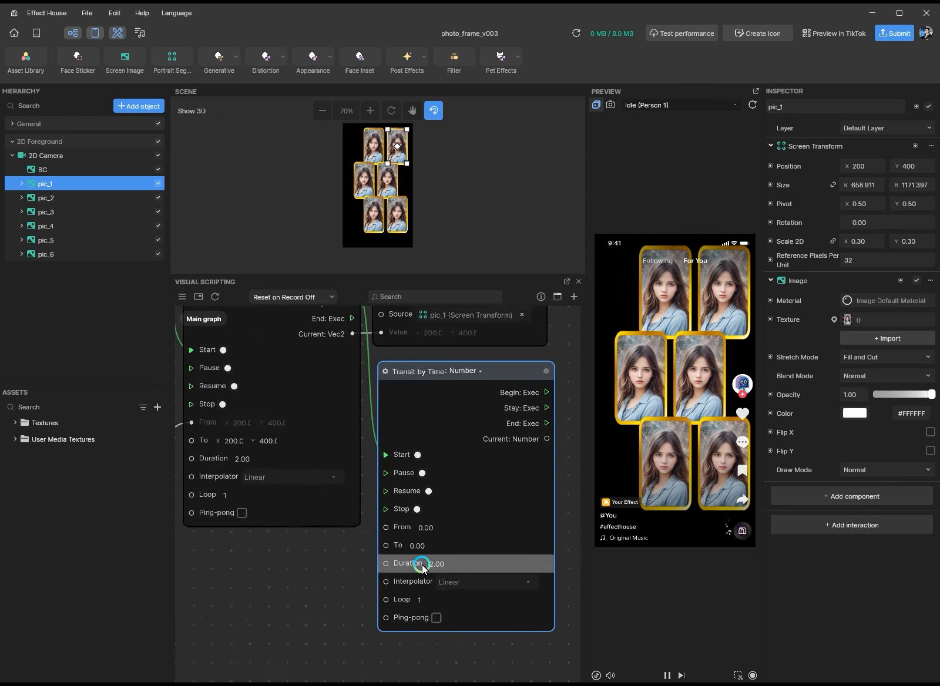
pyautogui.click(404, 519)
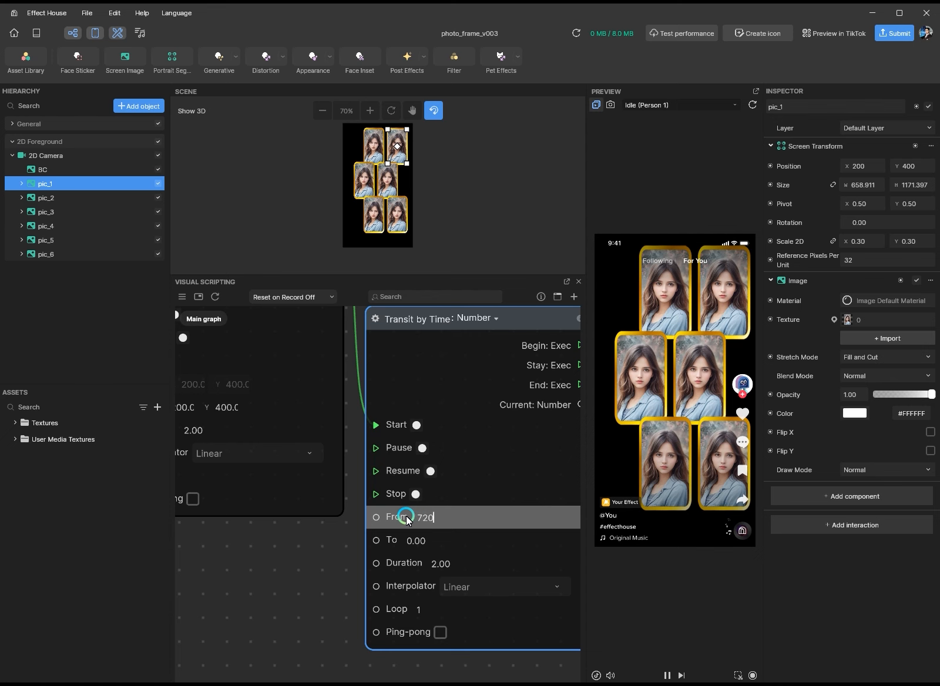
pyautogui.scroll(-5, 287, 582)
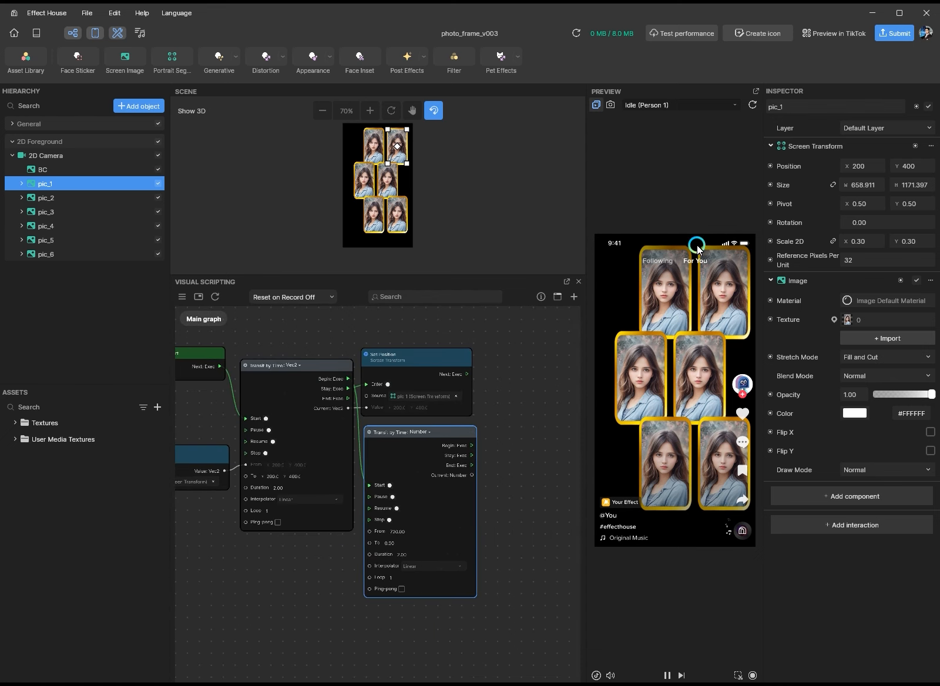
# - Add a Set Rotation node for pic_1 and connect it to the Number Transit by Time node
pyautogui.click(771, 222)
pyautogui.click(776, 250)
pyautogui.moveTo(437, 509); pyautogui.dragTo(542, 433)
pyautogui.scroll(3, 512, 468)
pyautogui.moveTo(455, 461); pyautogui.dragTo(480, 480)
pyautogui.scroll(-5, 500, 565)
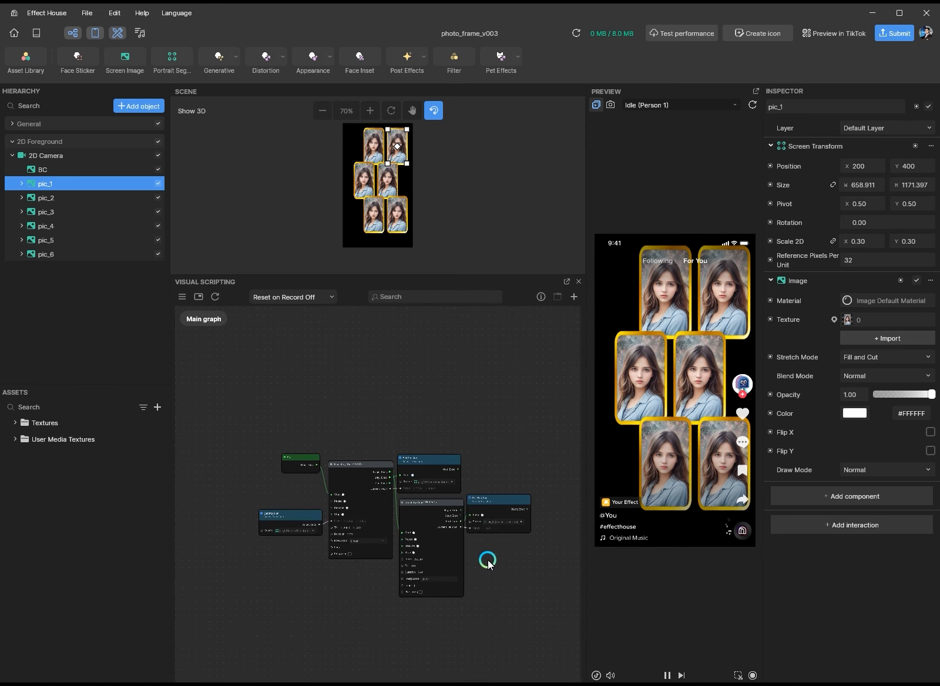
# - Move the Start node aside, group all the other nodes into a subgraph, and open it
pyautogui.moveTo(296, 460); pyautogui.dragTo(237, 438)
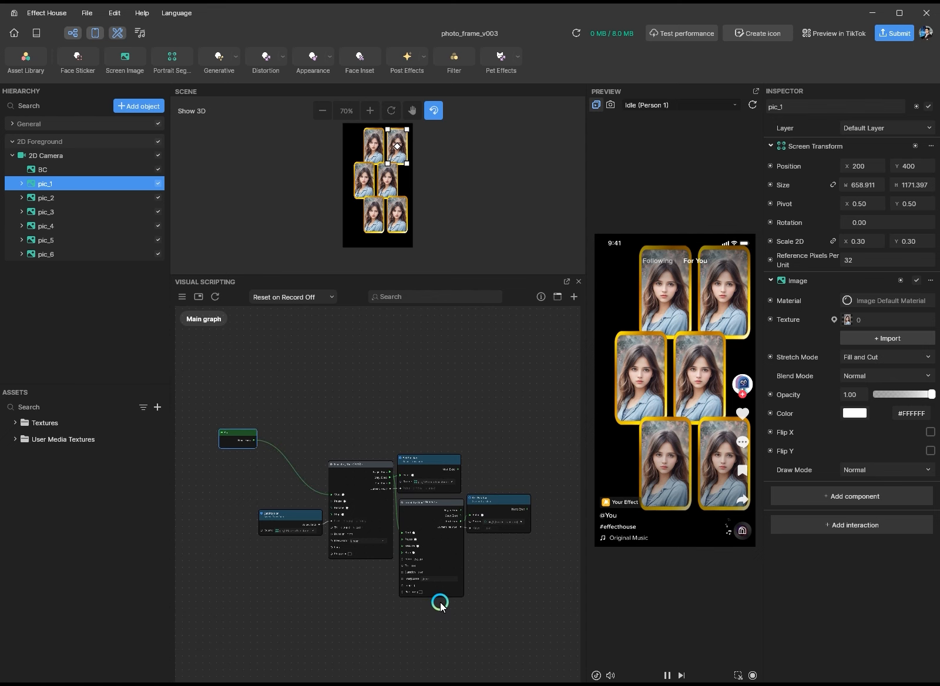
pyautogui.moveTo(532, 608); pyautogui.dragTo(295, 458)
pyautogui.hotkey('ctrl', 'g')
pyautogui.scroll(5, 306, 440)
pyautogui.doubleClick(384, 512)
# - Add two inputs to the subgraph's Input node and set the type of Input 1 to Others
pyautogui.moveTo(360, 578); pyautogui.dragTo(406, 594, button='middle')
pyautogui.moveTo(286, 439); pyautogui.dragTo(301, 471)
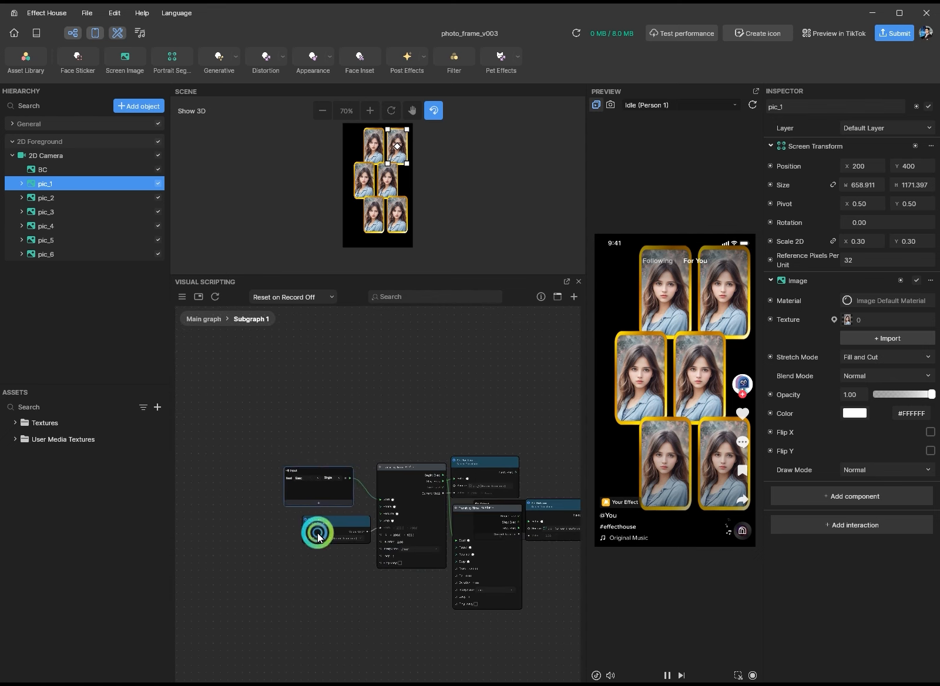
pyautogui.scroll(5, 349, 571)
pyautogui.scroll(-1, 349, 567)
pyautogui.moveTo(349, 565); pyautogui.dragTo(353, 625, button='middle')
pyautogui.click(298, 496)
pyautogui.click(298, 497)
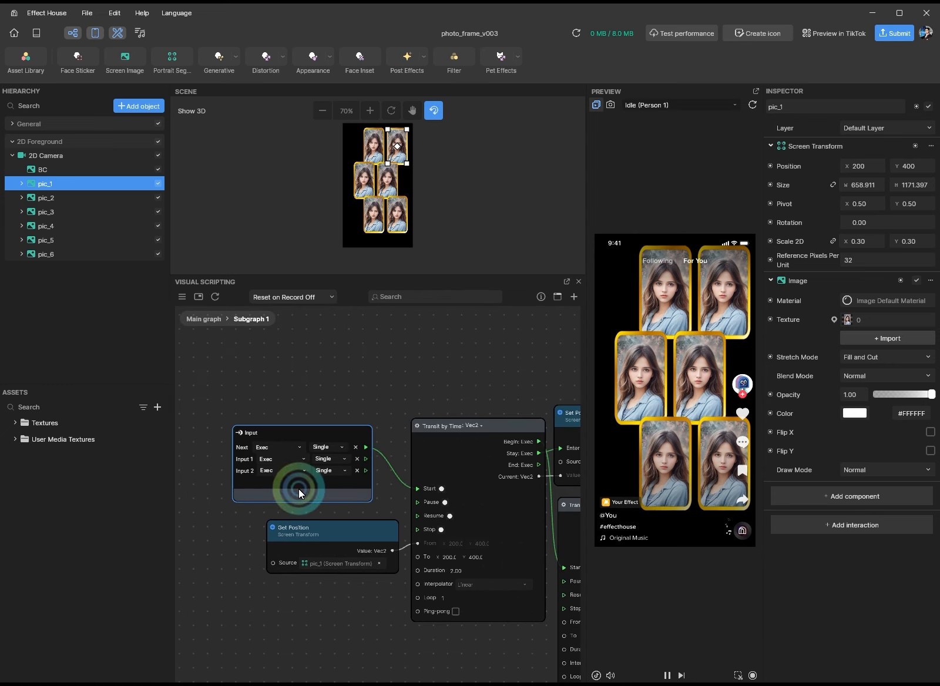
pyautogui.click(294, 458)
pyautogui.click(297, 630)
# - Connect Input 1 to the Source ports of Get Position, Set Position and Set Rotation
pyautogui.moveTo(327, 623); pyautogui.dragTo(239, 620, button='middle')
pyautogui.moveTo(276, 456); pyautogui.dragTo(210, 561)
pyautogui.moveTo(319, 458); pyautogui.dragTo(228, 556)
pyautogui.moveTo(320, 456); pyautogui.dragTo(475, 542)
# - Place the Output node below Set Rotation and give it two outputs fed by the Number transition's Begin and End
pyautogui.moveTo(419, 491); pyautogui.dragTo(556, 605)
pyautogui.click(534, 671)
pyautogui.click(534, 672)
pyautogui.moveTo(455, 518); pyautogui.dragTo(504, 626)
pyautogui.moveTo(457, 541); pyautogui.dragTo(505, 641)
# - Rename the two ports of the Output node as start and end
pyautogui.doubleClick(527, 629)
pyautogui.write('s')
pyautogui.doubleClick(522, 644)
pyautogui.write('end')
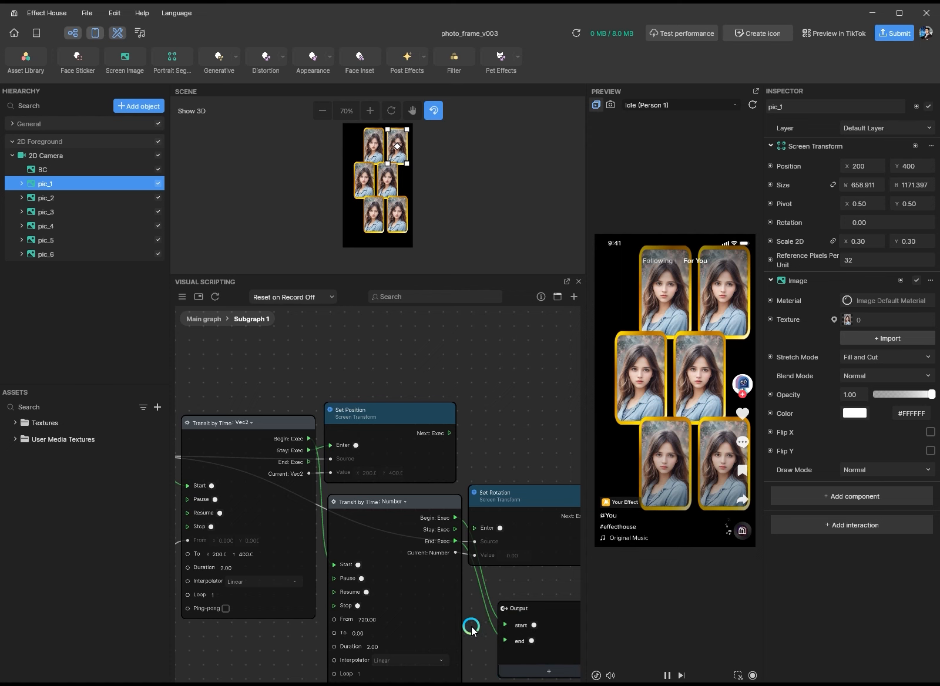
# - Set the type of the subgraph's Input 2 to Number and rename it duration
pyautogui.scroll(-3, 471, 627)
pyautogui.moveTo(307, 637); pyautogui.dragTo(330, 586, button='middle')
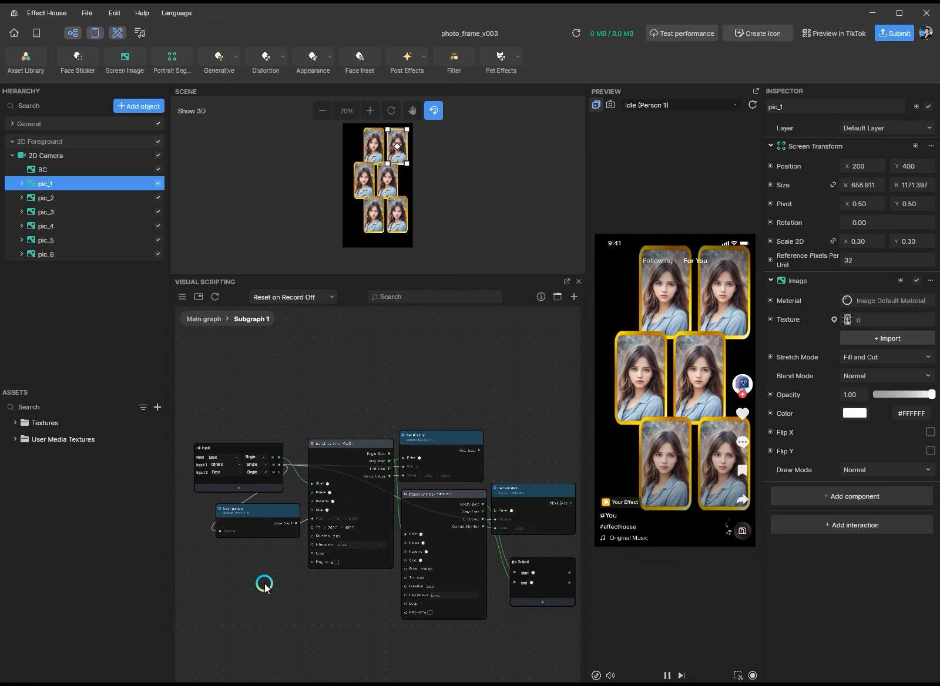
pyautogui.scroll(2, 264, 584)
pyautogui.click(215, 431)
pyautogui.click(222, 459)
pyautogui.moveTo(307, 624); pyautogui.dragTo(419, 659, button='middle')
pyautogui.doubleClick(295, 466)
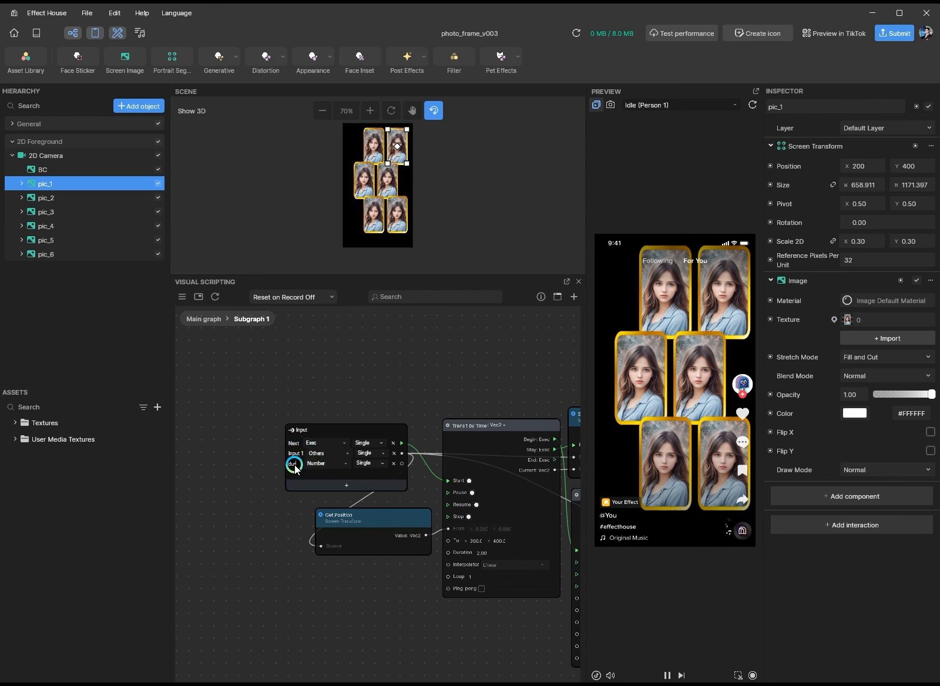
# - Connect the duration input to the Duration ports of both Transit by Time nodes
pyautogui.scroll(3, 296, 468)
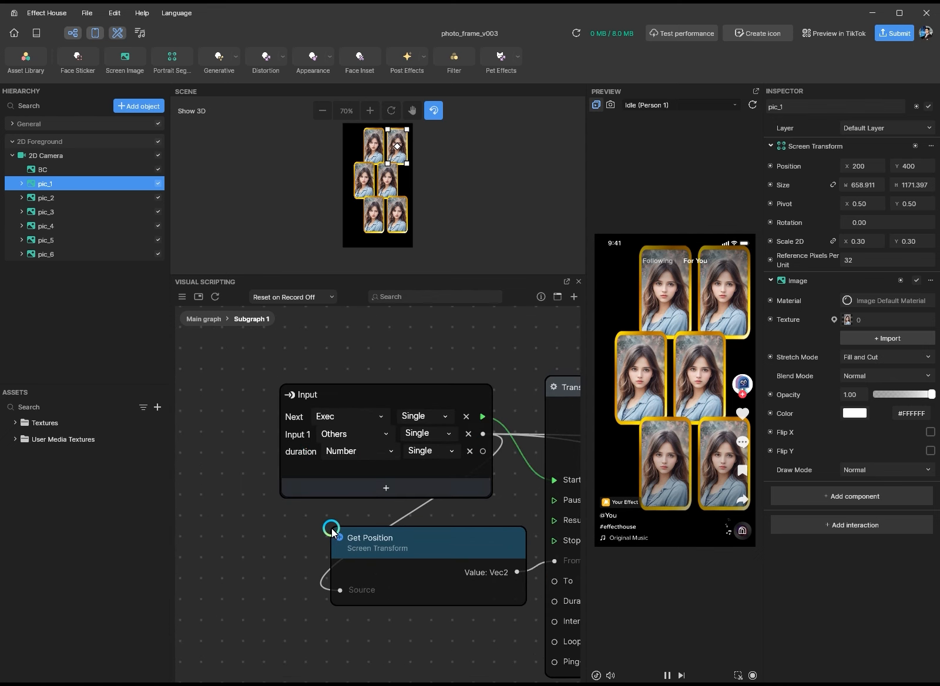
pyautogui.scroll(-3, 335, 516)
pyautogui.moveTo(418, 485); pyautogui.dragTo(487, 643)
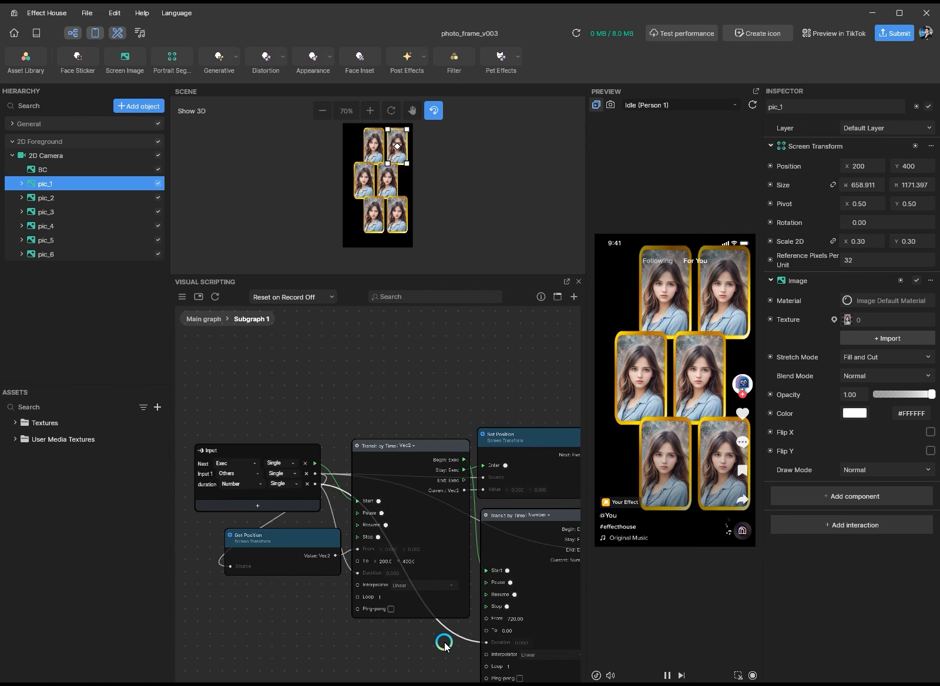
# - Add a Vec2 input named set_scale and connect it to the To port of the Vec2 Transit by Time node
pyautogui.click(226, 499)
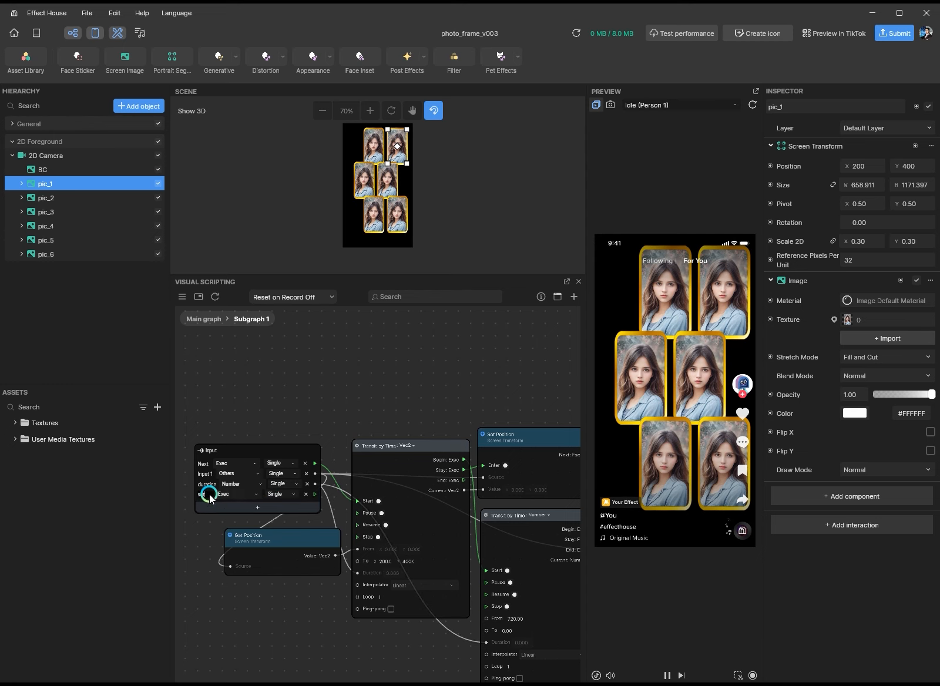
pyautogui.click(235, 494)
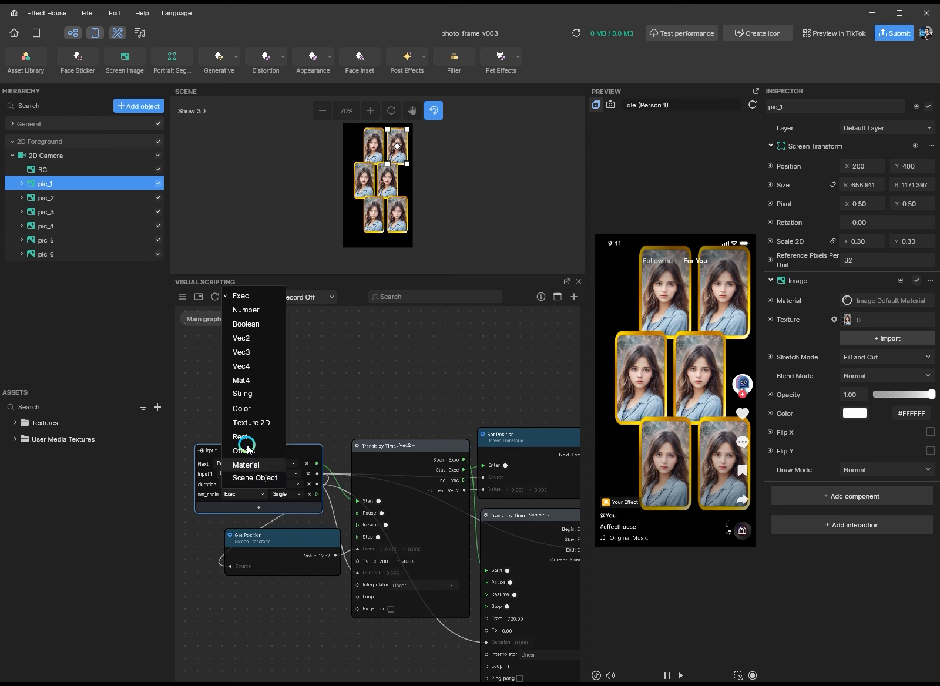
pyautogui.click(259, 338)
pyautogui.moveTo(317, 495); pyautogui.dragTo(357, 561)
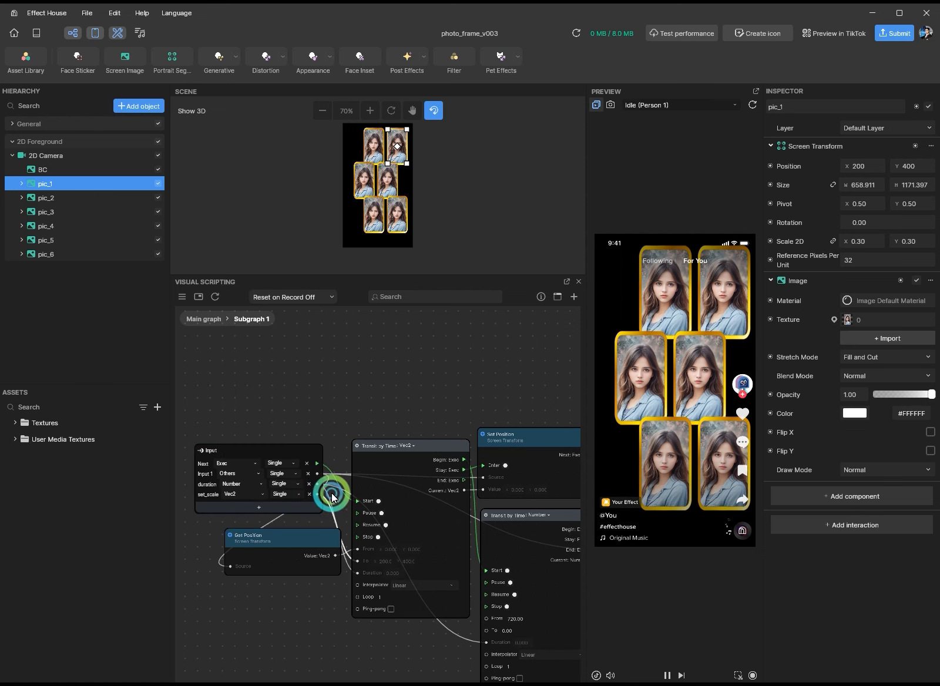
pyautogui.moveTo(316, 500); pyautogui.dragTo(442, 611)
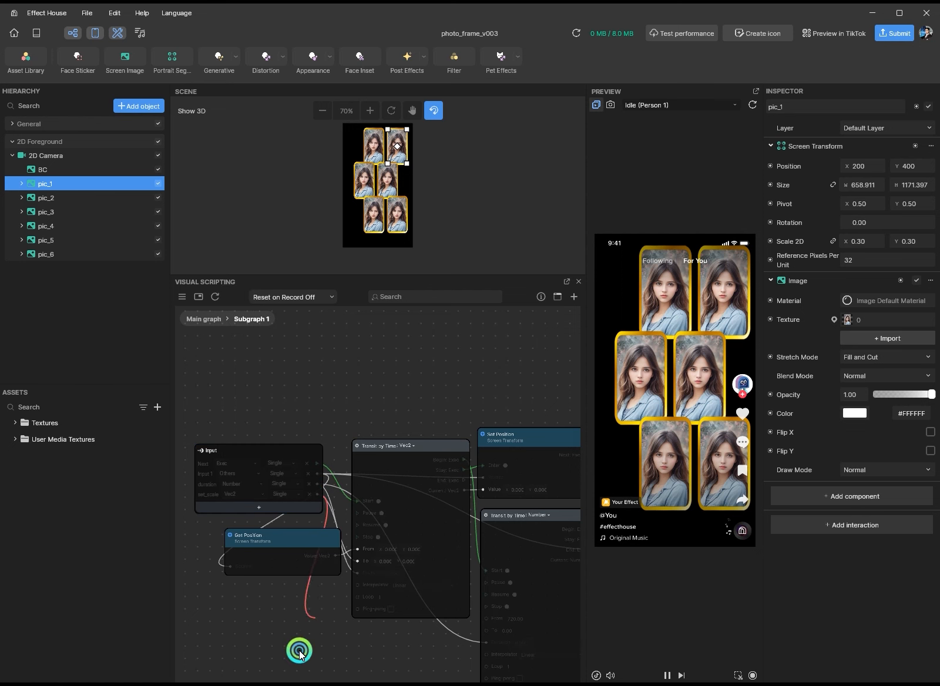
# - Return to the main graph and duplicate Subgraph 1, placing the copy beside it
pyautogui.click(273, 365)
pyautogui.click(204, 319)
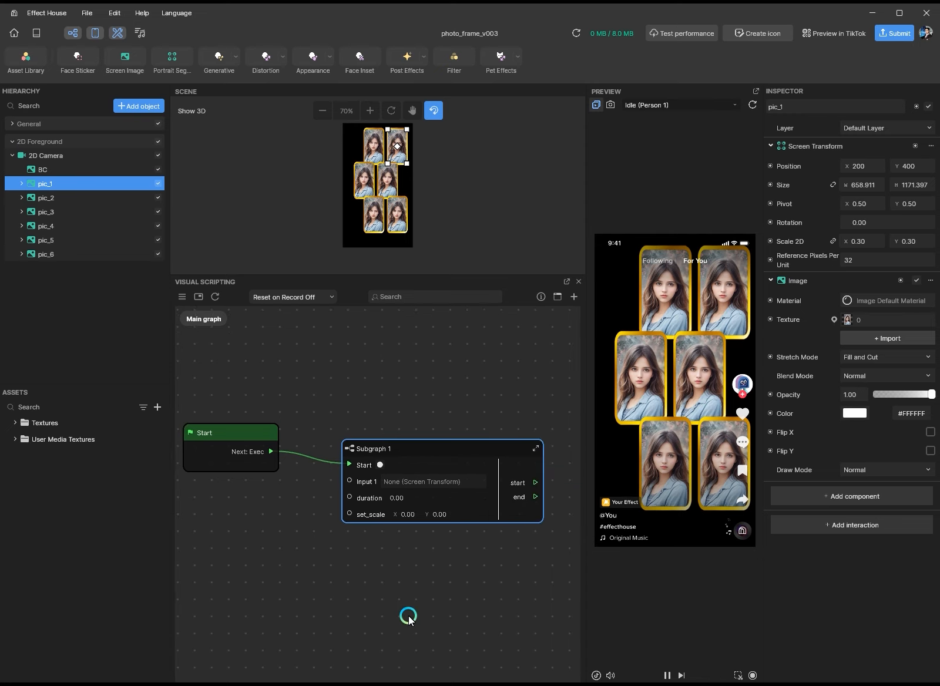
pyautogui.scroll(-2, 409, 616)
pyautogui.moveTo(435, 477); pyautogui.dragTo(407, 466)
pyautogui.hotkey('ctrl', 'c')
pyautogui.hotkey('ctrl', 'v')
pyautogui.moveTo(490, 476); pyautogui.dragTo(402, 545)
pyautogui.moveTo(188, 559); pyautogui.dragTo(161, 485, button='middle')
pyautogui.scroll(-3, 192, 479)
pyautogui.moveTo(294, 474); pyautogui.dragTo(423, 418)
# - Duplicate the pair of subgraphs twice, stacking the copies in rows underneath to make six subgraphs
pyautogui.moveTo(522, 413); pyautogui.dragTo(340, 464)
pyautogui.hotkey('ctrl', 'c')
pyautogui.hotkey('ctrl', 'v')
pyautogui.moveTo(271, 461); pyautogui.dragTo(335, 530)
pyautogui.hotkey('ctrl', 'c')
pyautogui.hotkey('ctrl', 'v')
# - Chain the subgraphs from each end output to the following Start input in the order 1, 2, 4, 3, 6, 5
pyautogui.scroll(4, 367, 445)
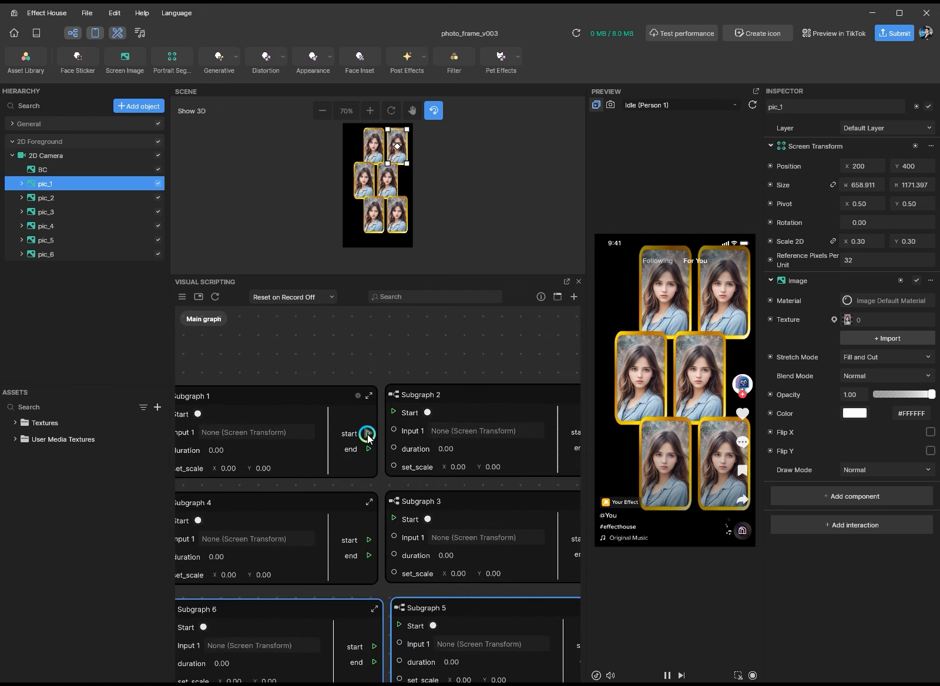
pyautogui.scroll(-3, 373, 423)
pyautogui.moveTo(519, 415); pyautogui.dragTo(250, 461)
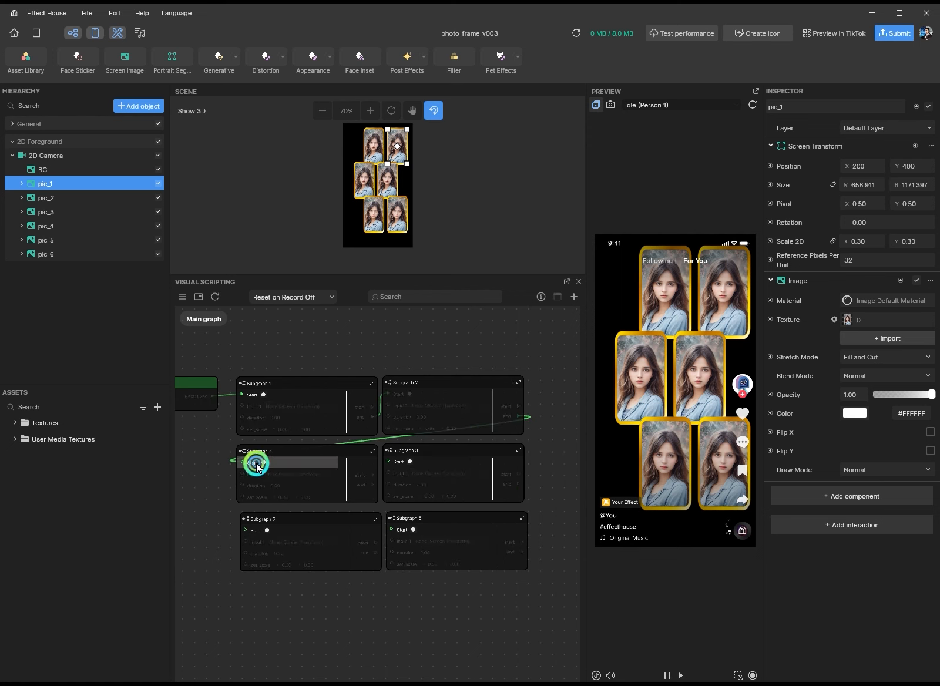
pyautogui.moveTo(372, 485); pyautogui.dragTo(481, 498)
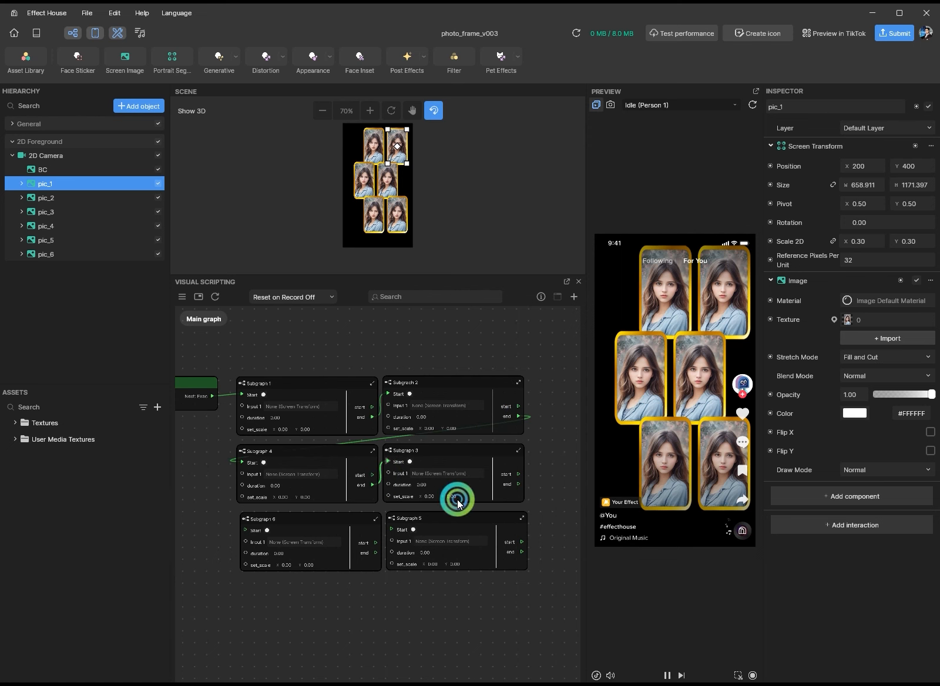
pyautogui.moveTo(519, 486); pyautogui.dragTo(245, 530)
pyautogui.moveTo(375, 553); pyautogui.dragTo(390, 530)
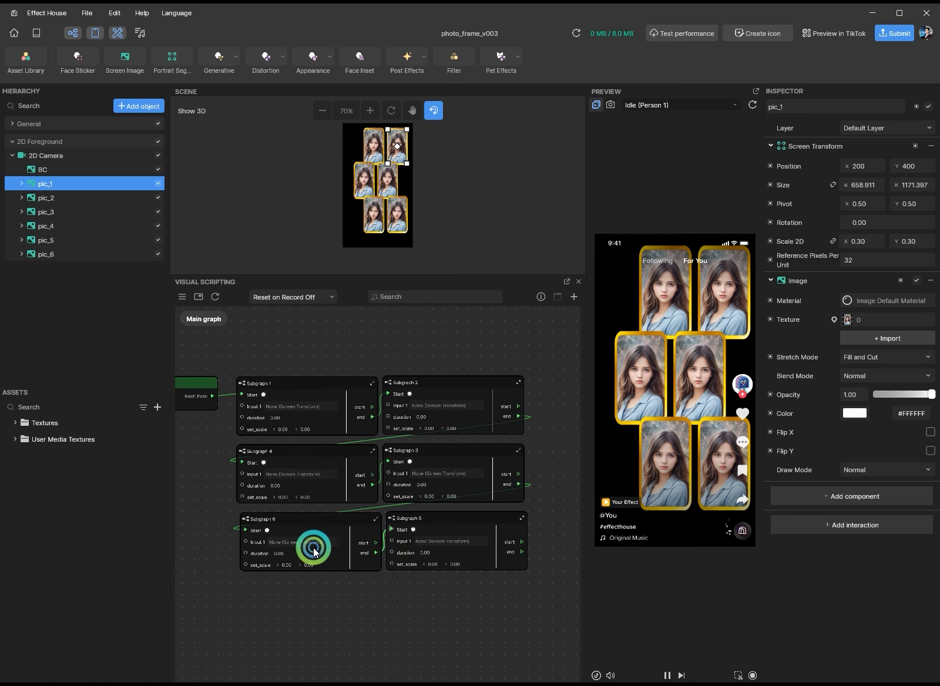
# - Assign the Screen Transforms of pic_1, pic_2 and pic_3 to Input 1 of Subgraph 1, Subgraph 2 and Subgraph 4 respectively
pyautogui.scroll(2, 304, 390)
pyautogui.click(305, 394)
pyautogui.doubleClick(458, 324)
pyautogui.click(494, 393)
pyautogui.doubleClick(470, 358)
pyautogui.click(336, 481)
pyautogui.doubleClick(468, 391)
# - Assign the Screen Transforms of pic_4, pic_5 and pic_6 to Input 1 of Subgraph 3, Subgraph 6 and Subgraph 5 respectively
pyautogui.click(495, 482)
pyautogui.doubleClick(466, 422)
pyautogui.click(329, 571)
pyautogui.scroll(-2, 465, 400)
pyautogui.doubleClick(464, 390)
pyautogui.click(484, 563)
pyautogui.scroll(-2, 481, 371)
pyautogui.doubleClick(466, 418)
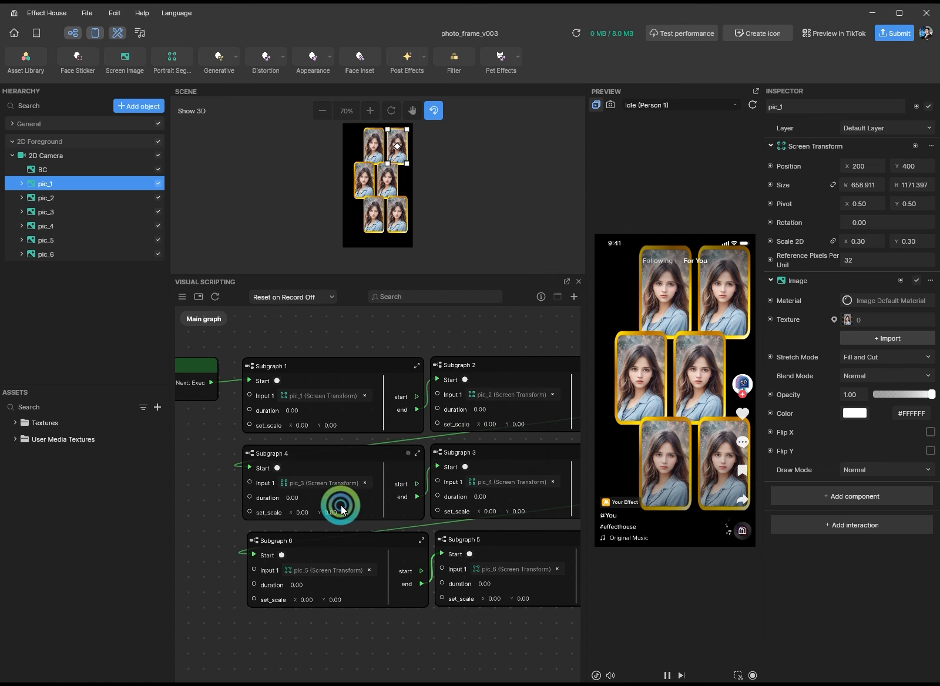
# - Set the duration of Subgraph 1 and Subgraph 4 to 2
pyautogui.scroll(4, 217, 458)
pyautogui.moveTo(216, 458); pyautogui.dragTo(180, 520, button='middle')
pyautogui.click(310, 447)
pyautogui.write('2')
pyautogui.click(312, 589)
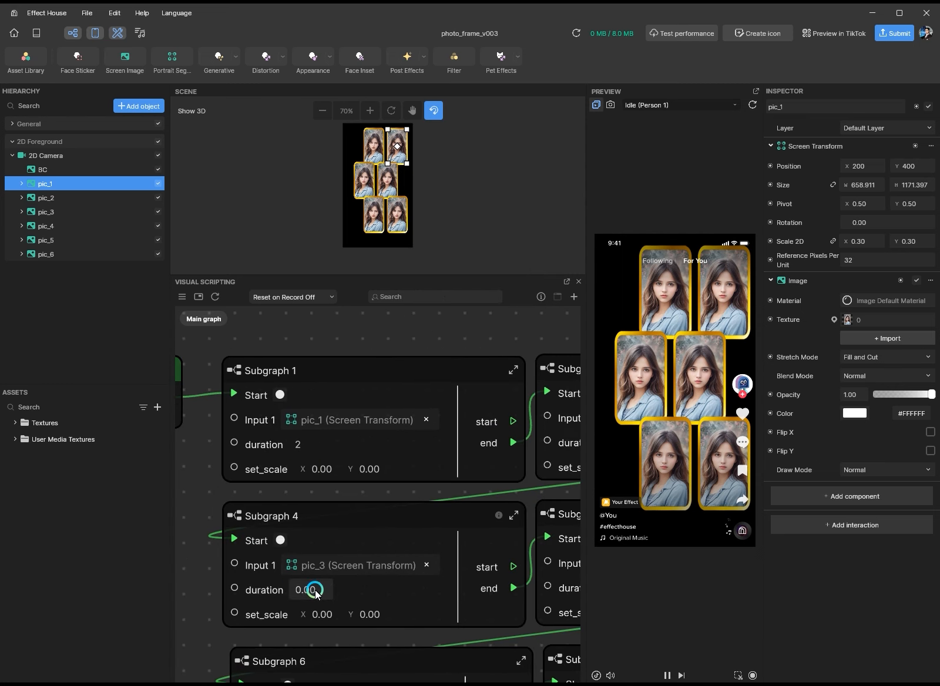
pyautogui.write('2')
# - Create a Number variable named duration with a default value of 2
pyautogui.scroll(-1, 204, 478)
pyautogui.moveTo(205, 477); pyautogui.dragTo(231, 477, button='middle')
pyautogui.scroll(-2, 231, 477)
pyautogui.click(182, 296)
pyautogui.click(275, 330)
pyautogui.doubleClick(215, 346)
pyautogui.moveTo(228, 347); pyautogui.dragTo(165, 340)
pyautogui.write('duration')
pyautogui.press('Return')
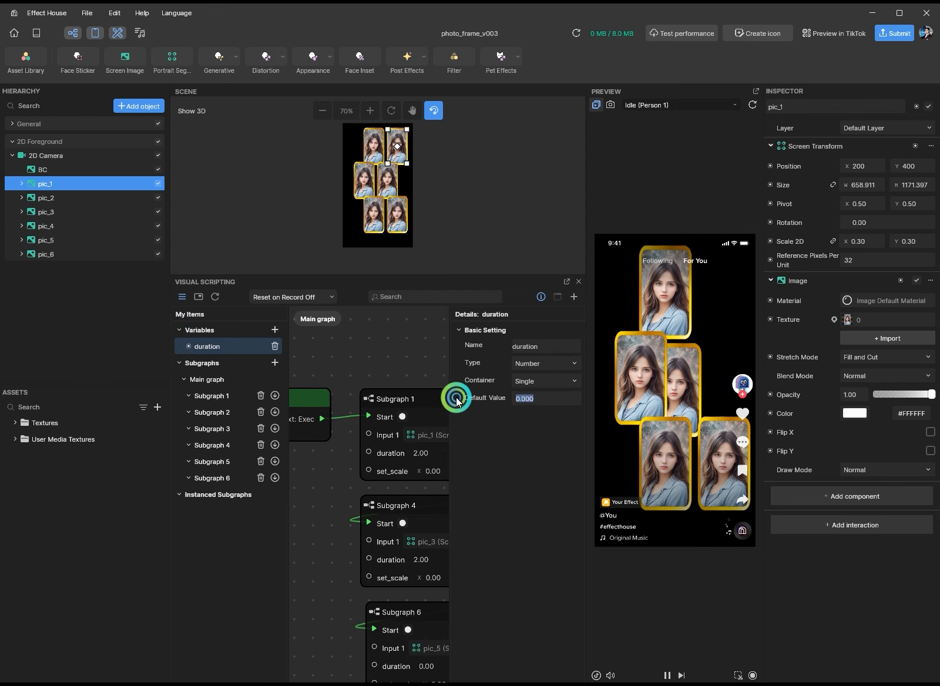
pyautogui.write('2')
# - Place a node for the duration variable in the main graph beside the subgraphs
pyautogui.click(359, 352)
pyautogui.doubleClick(205, 349)
pyautogui.click(177, 302)
pyautogui.moveTo(337, 502); pyautogui.dragTo(151, 500)
# - Connect the duration variable node to the duration inputs of all six subgraphs
pyautogui.scroll(-3, 247, 477)
pyautogui.moveTo(247, 477); pyautogui.dragTo(291, 480, button='middle')
pyautogui.moveTo(278, 514); pyautogui.dragTo(481, 462)
pyautogui.moveTo(277, 514); pyautogui.dragTo(484, 617)
pyautogui.click(240, 510)
pyautogui.click(540, 296)
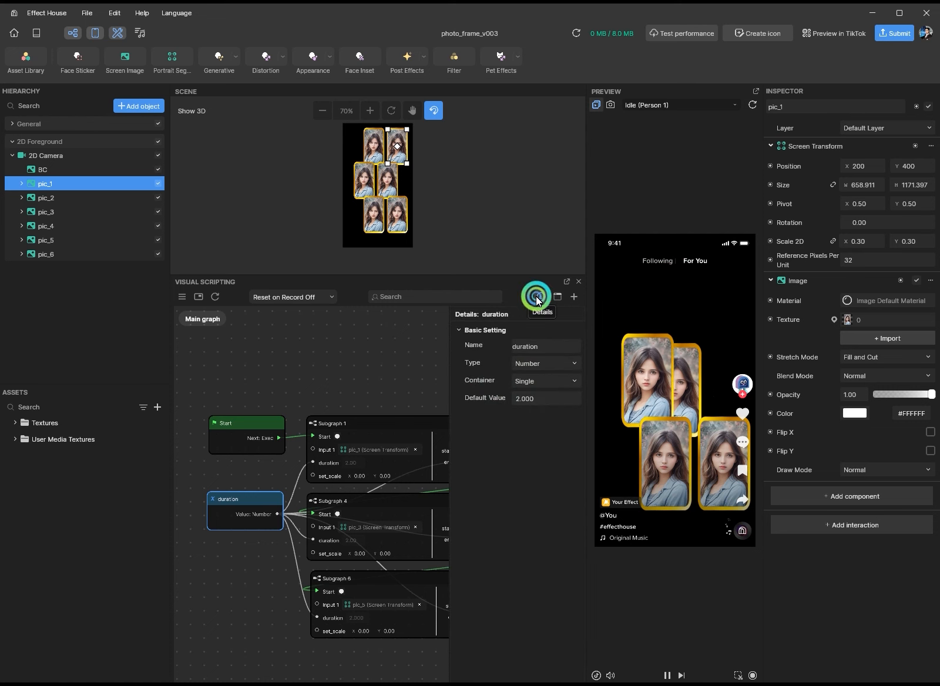
pyautogui.click(537, 299)
# - Disconnect the Start node from Subgraph 1 and set that subgraph's set_scale to X 200, Y 400
pyautogui.moveTo(390, 387); pyautogui.dragTo(360, 384, button='middle')
pyautogui.scroll(-1, 428, 364)
pyautogui.scroll(4, 375, 462)
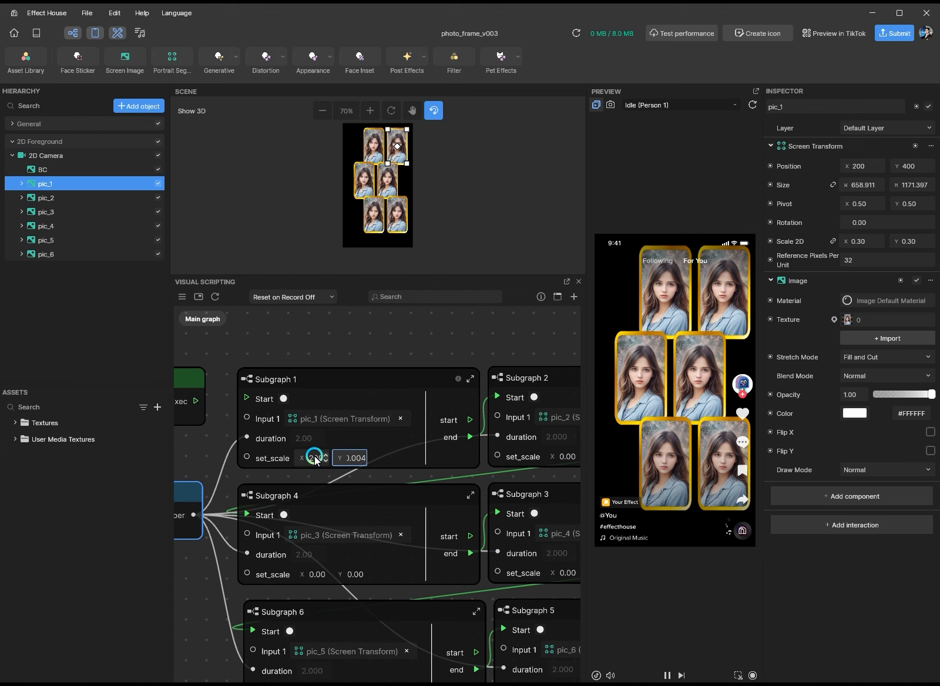
pyautogui.scroll(-2, 424, 346)
# - Enter the pic_2 and pic_3 positions as set_scale: X -40, Y 400 on Subgraph 2 and X 100, Y 50 on Subgraph 4
pyautogui.moveTo(430, 343); pyautogui.dragTo(351, 343, button='middle')
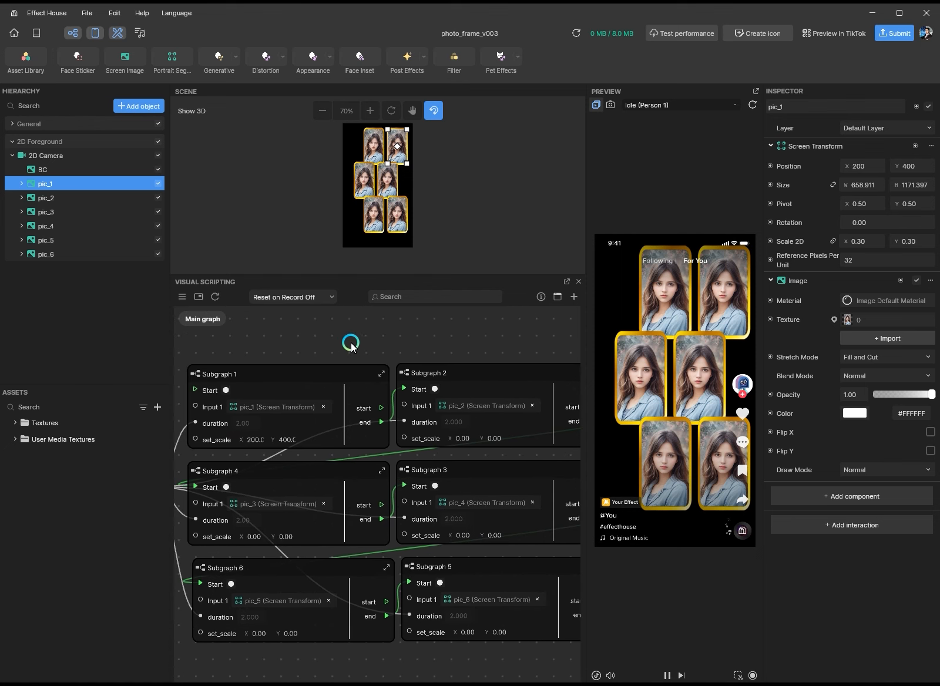
pyautogui.click(49, 198)
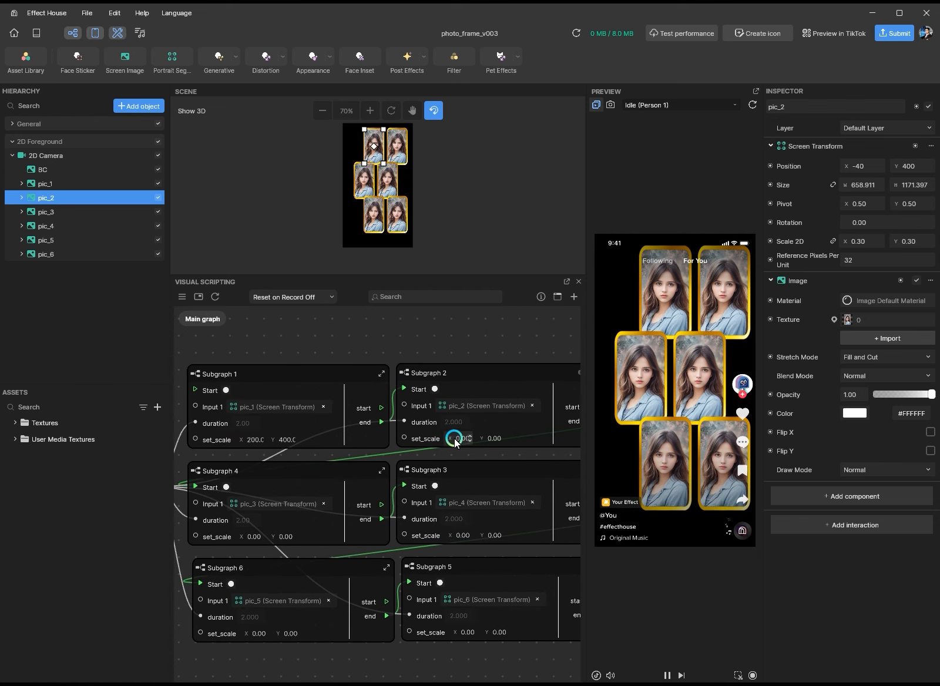
pyautogui.click(43, 212)
pyautogui.doubleClick(253, 537)
pyautogui.write('100')
pyautogui.press('Tab')
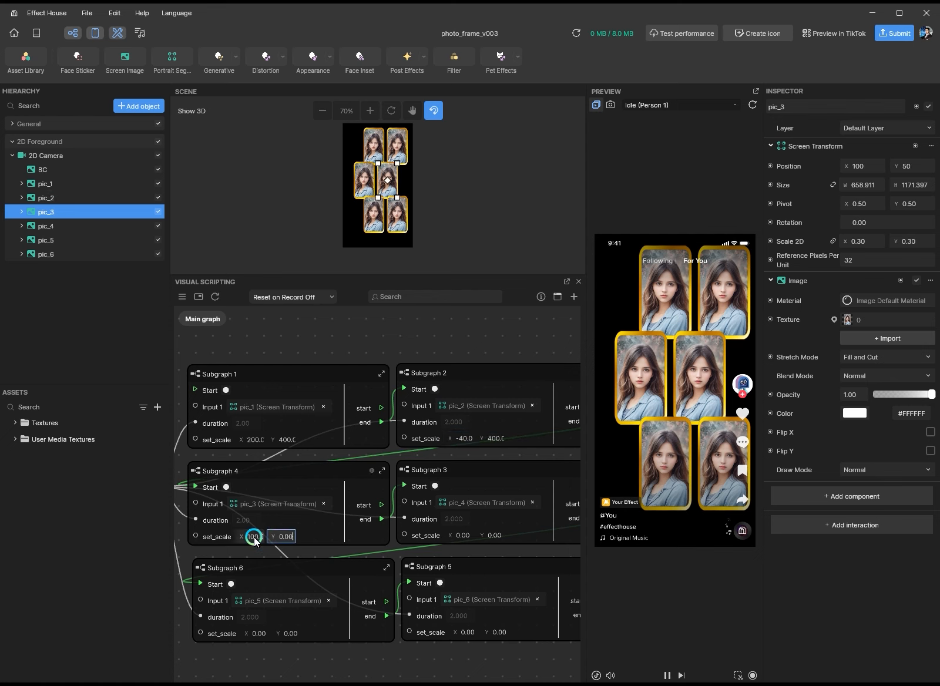
# - Set set_scale to X -140, Y 50 on Subgraph 3, X 200, Y -300 on Subgraph 6, and X -40, Y -300 on Subgraph 5
pyautogui.click(36, 225)
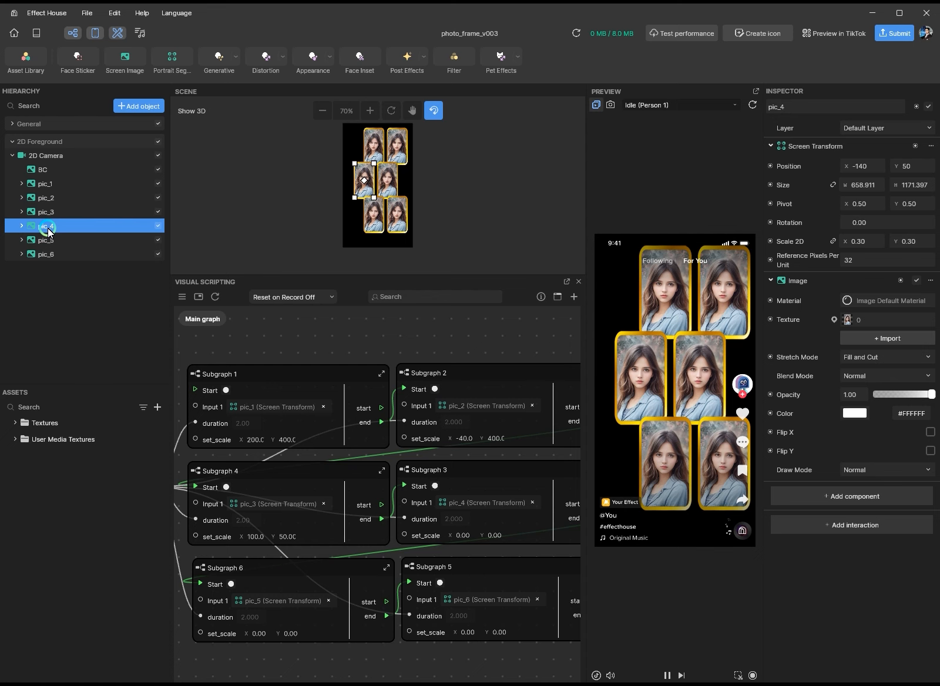
pyautogui.click(446, 534)
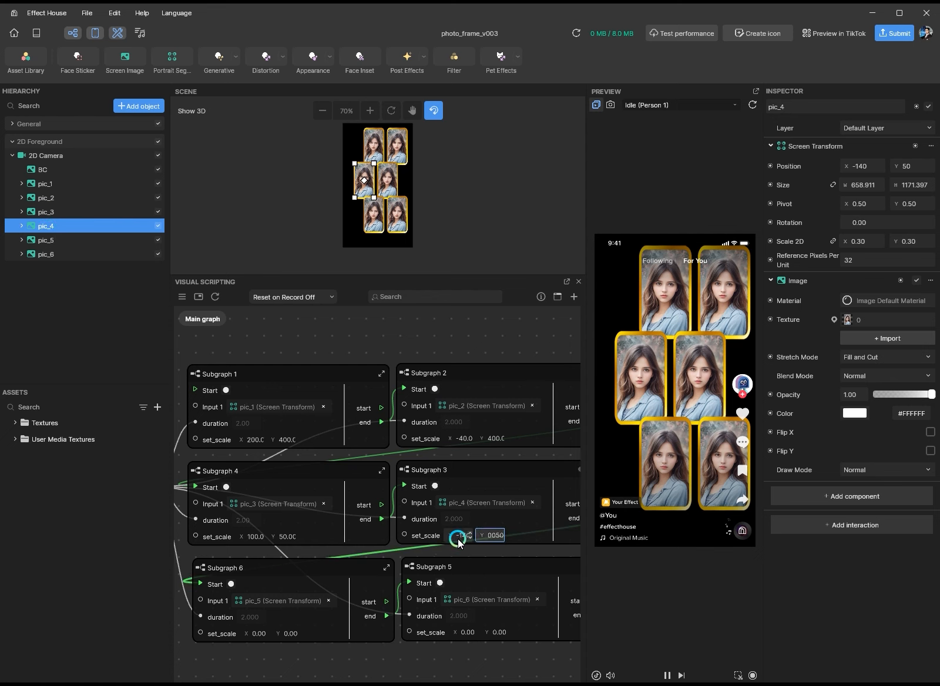
pyautogui.click(65, 240)
pyautogui.doubleClick(254, 633)
pyautogui.write('200')
pyautogui.press('Tab')
pyautogui.click(50, 259)
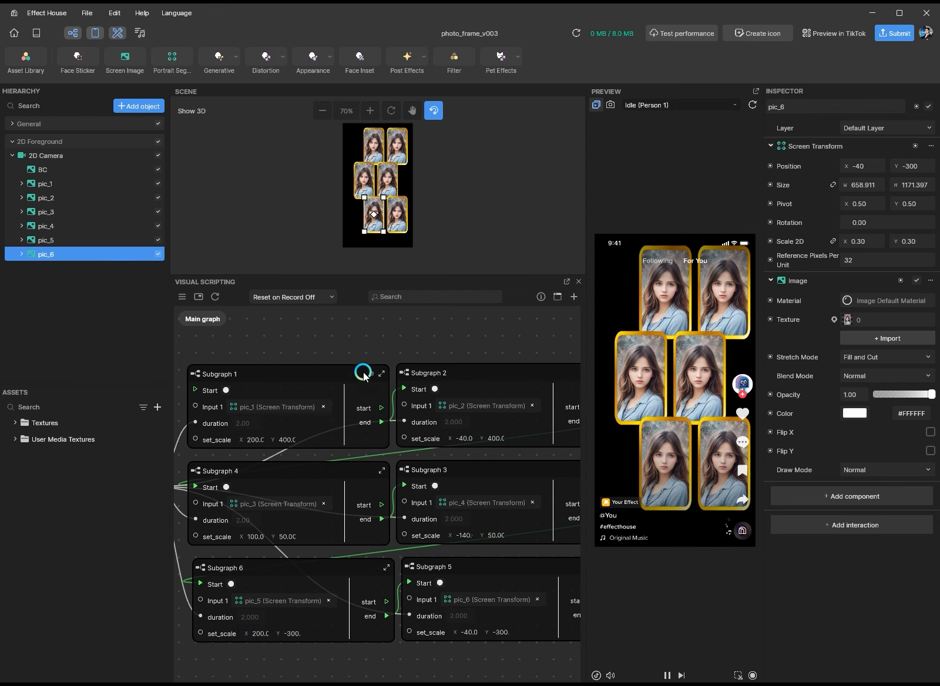
# - Set pic_1's position to X 0, Y -850 and pic_2's Y position to -850, placing both below the screen
pyautogui.scroll(-3, 360, 330)
pyautogui.moveTo(364, 326); pyautogui.dragTo(348, 372, button='middle')
pyautogui.click(47, 184)
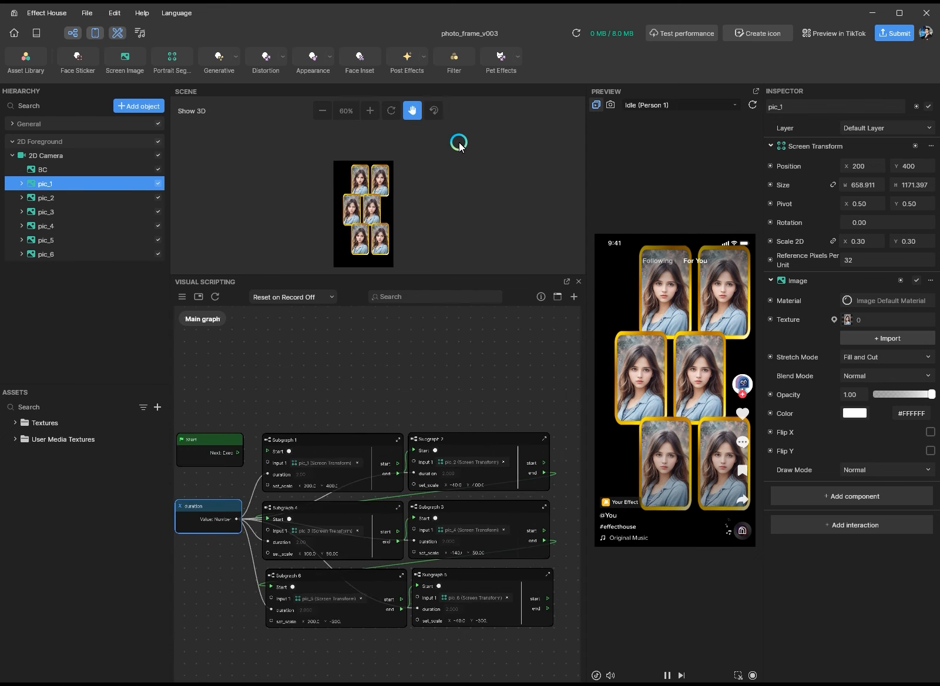
pyautogui.moveTo(458, 143); pyautogui.dragTo(462, 138, button='middle')
pyautogui.moveTo(385, 171); pyautogui.dragTo(371, 268)
pyautogui.click(900, 189)
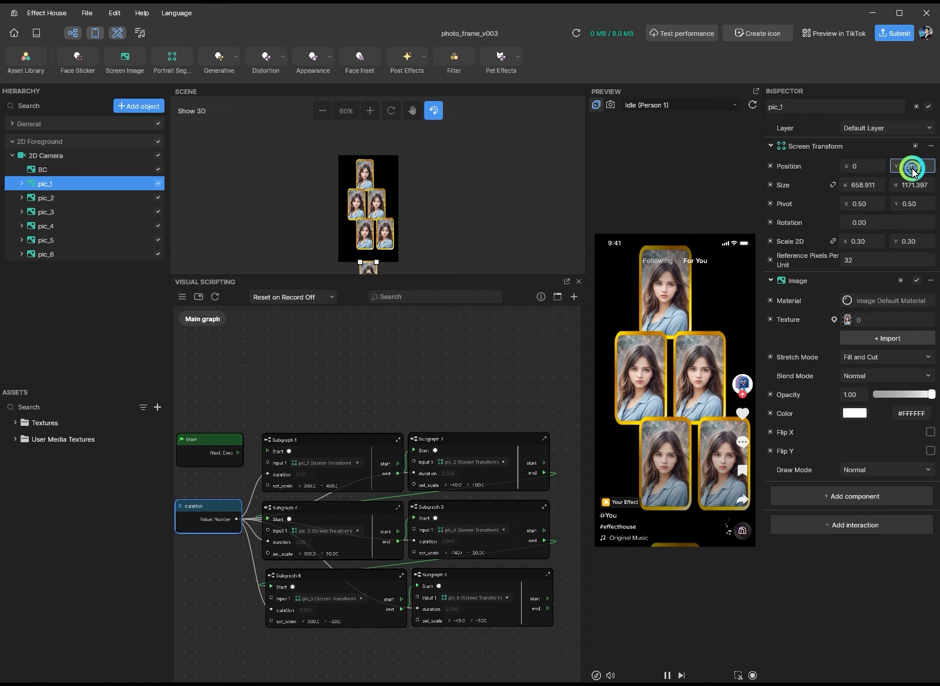
pyautogui.click(41, 200)
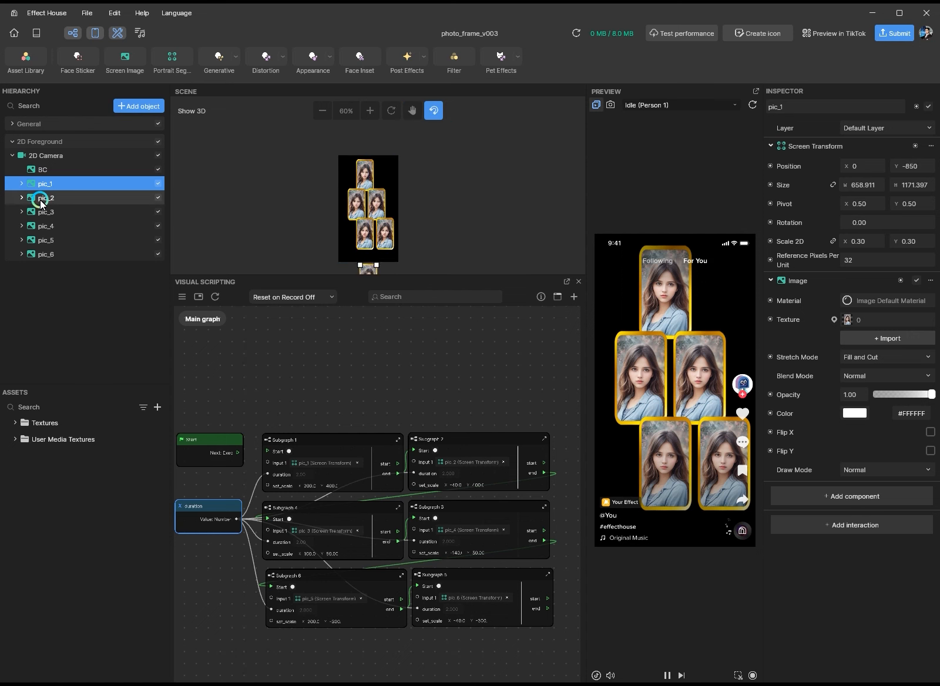
pyautogui.click(40, 201)
pyautogui.click(897, 163)
# - Set the Y position of pic_3 and pic_4 to -850
pyautogui.click(34, 212)
pyautogui.click(883, 166)
pyautogui.write('-850')
pyautogui.click(45, 231)
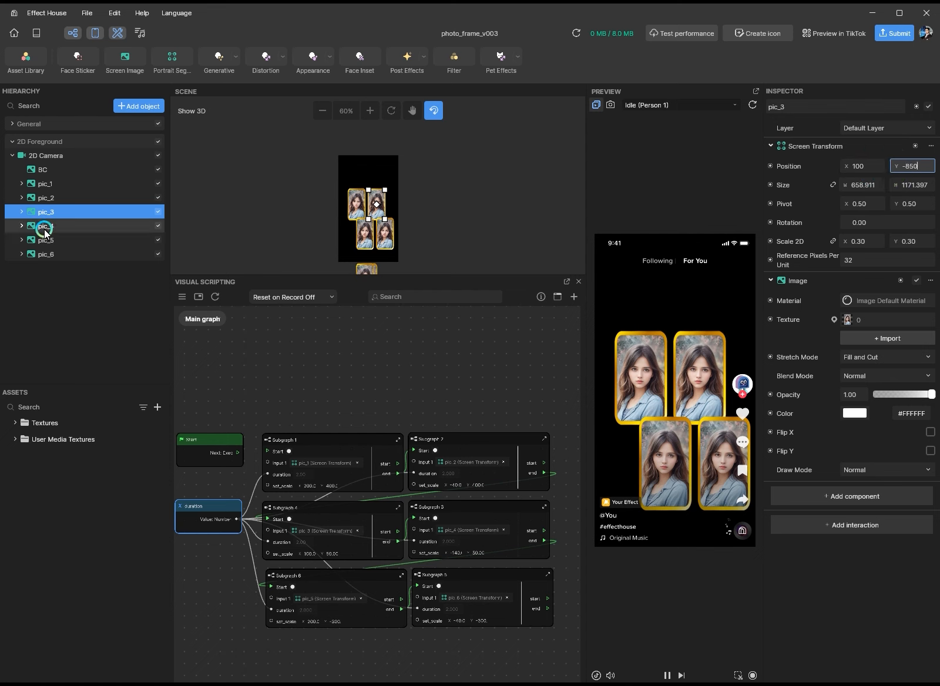
pyautogui.click(907, 165)
pyautogui.write('-850')
# - Set the Y position of pic_5 and pic_6 to -850
pyautogui.click(41, 240)
pyautogui.click(908, 166)
pyautogui.click(749, 178)
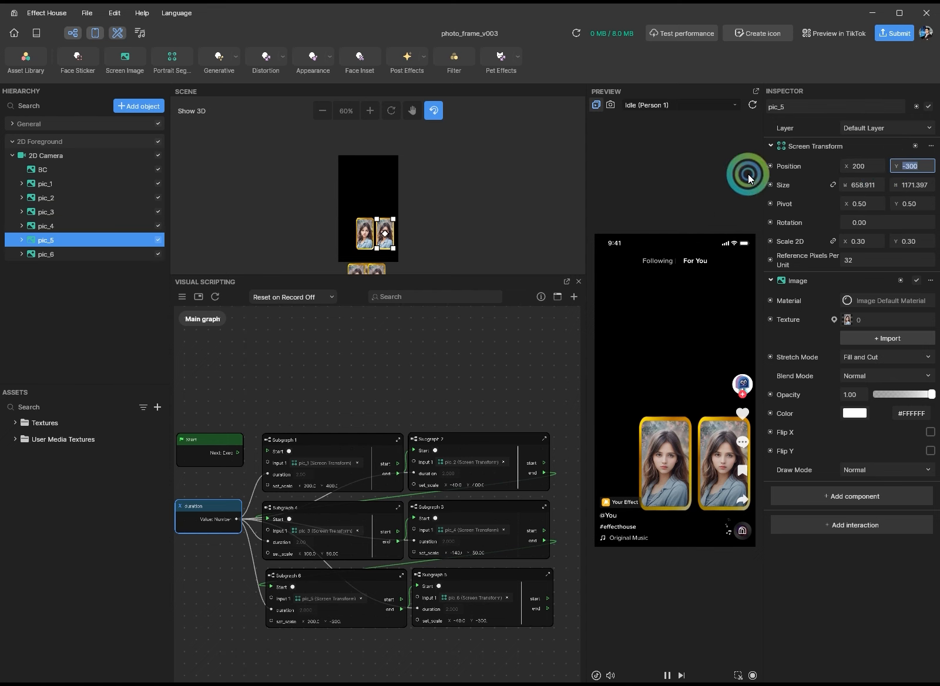
pyautogui.write('-850')
pyautogui.click(50, 250)
pyautogui.moveTo(907, 166); pyautogui.dragTo(859, 163)
pyautogui.write('-850')
pyautogui.click(878, 507)
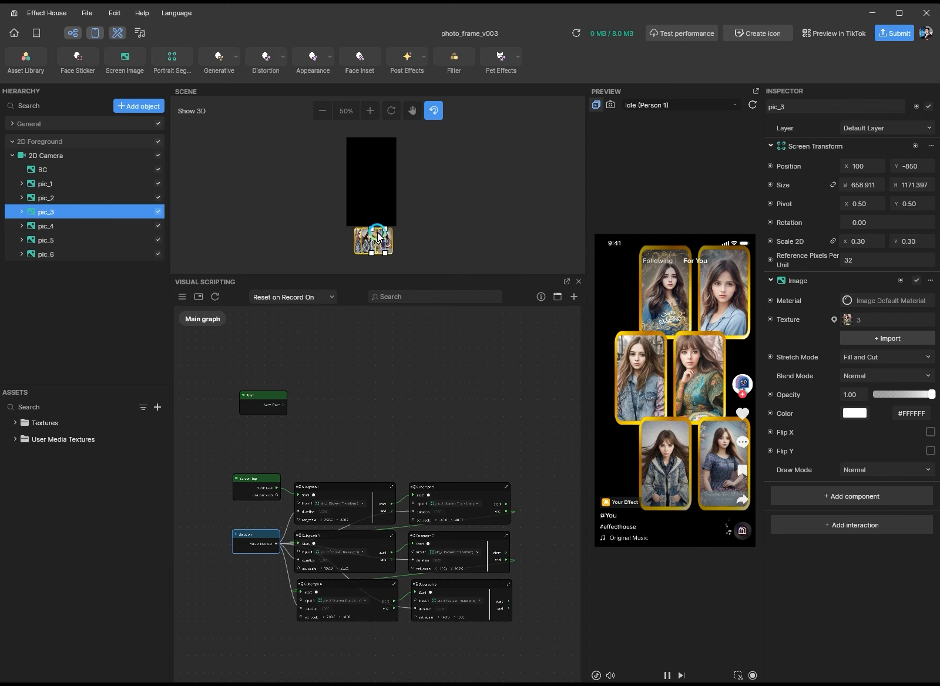
# - Place pic_3 at X 500, Y 0 and pic_4 at X -500, Y 0, on either side of the screen
pyautogui.moveTo(378, 235); pyautogui.dragTo(415, 172)
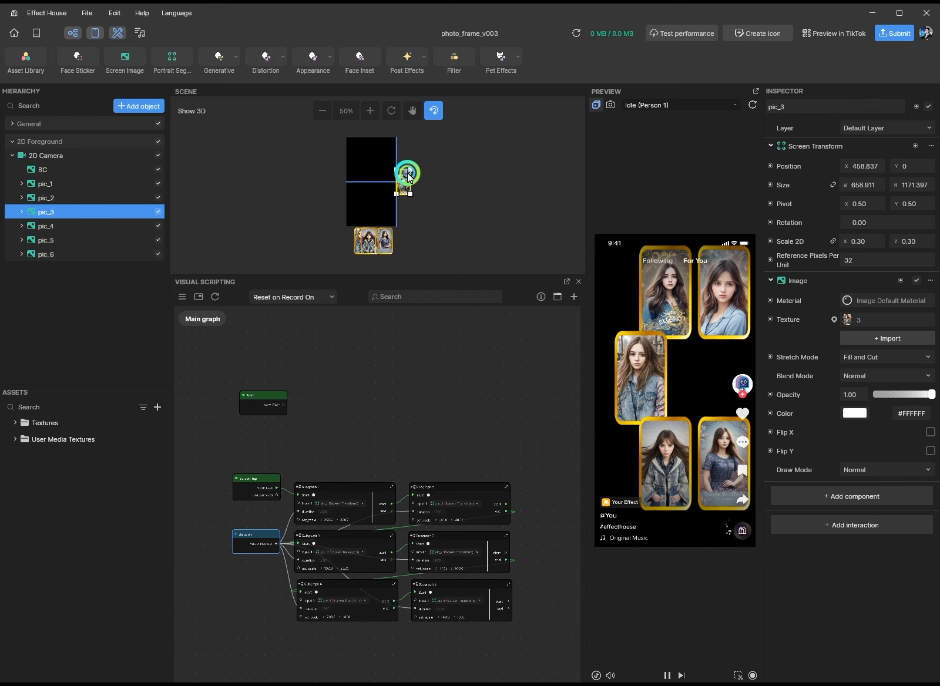
pyautogui.write('500')
pyautogui.press('Return')
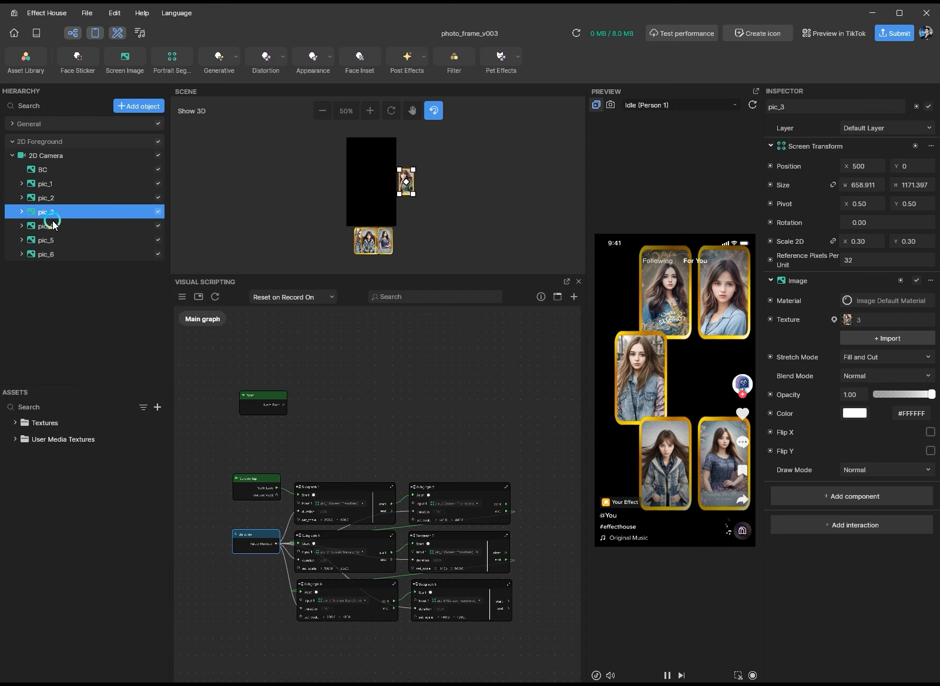
pyautogui.click(49, 225)
pyautogui.moveTo(922, 167); pyautogui.dragTo(834, 159)
pyautogui.write('0')
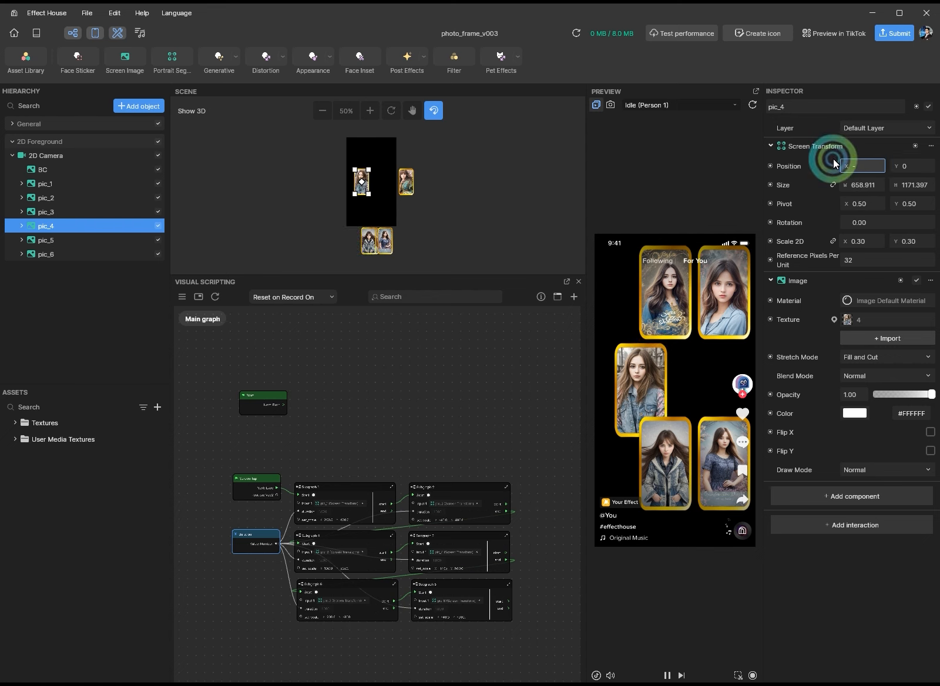
pyautogui.write('-500')
pyautogui.press('Return')
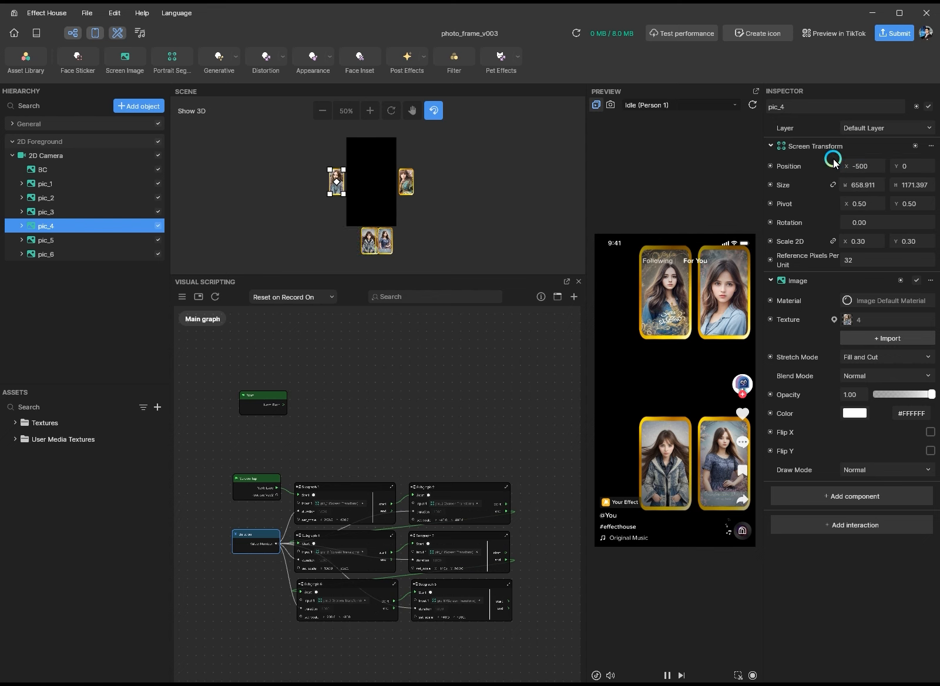
# - Set the Y position of pic_5 and pic_6 to 850, above the screen
pyautogui.click(46, 240)
pyautogui.click(888, 167)
pyautogui.write('850')
pyautogui.press('Return')
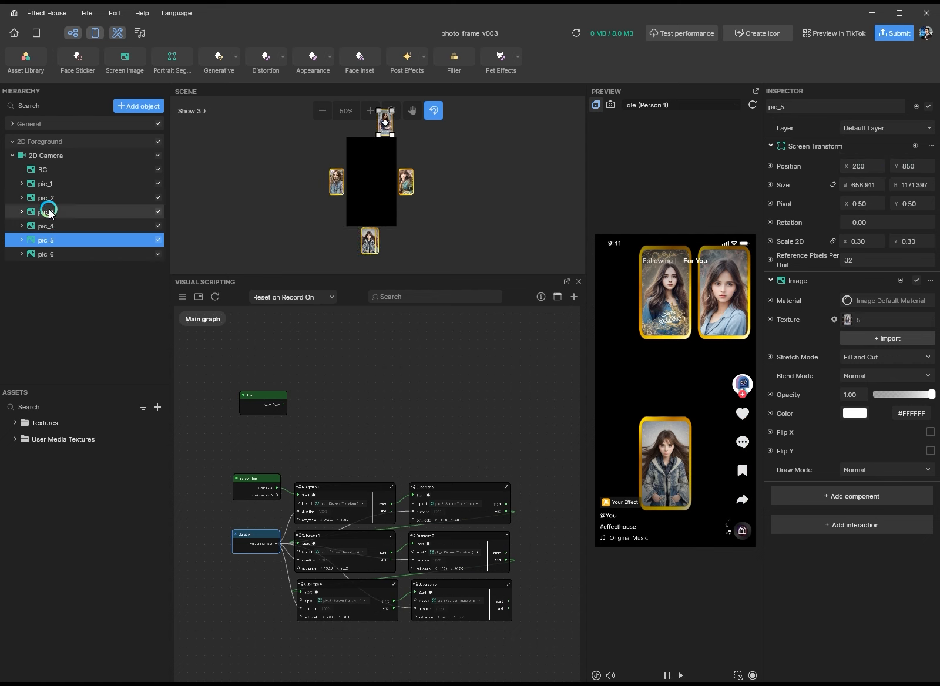
pyautogui.click(46, 253)
pyautogui.click(771, 167)
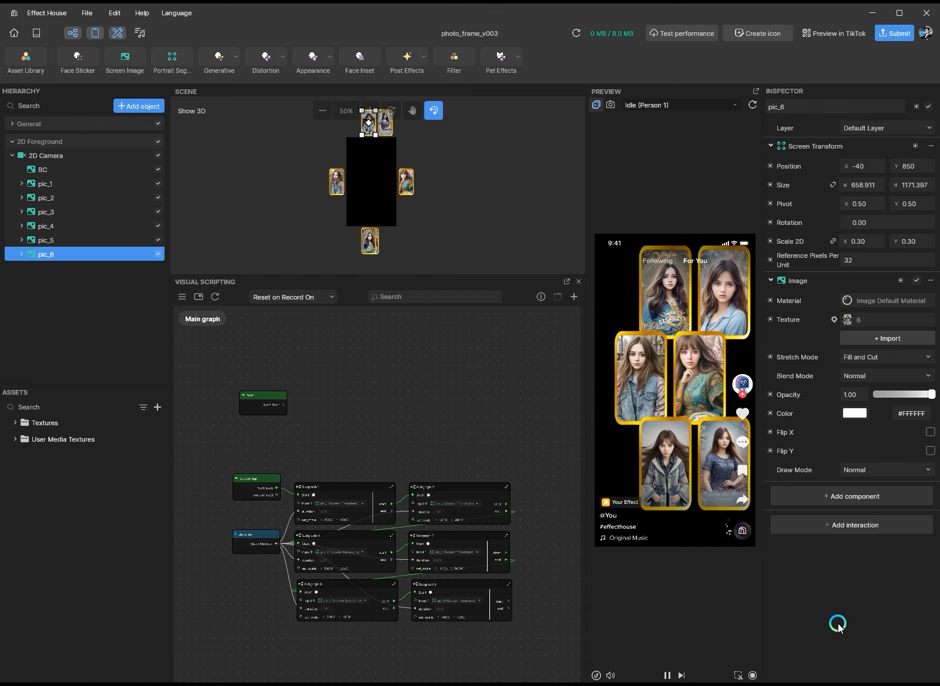
# - Group the duration node and all six subgraphs into one subgraph and place it beside the Screen Tap node
pyautogui.scroll(-3, 501, 356)
pyautogui.moveTo(501, 357); pyautogui.dragTo(308, 539)
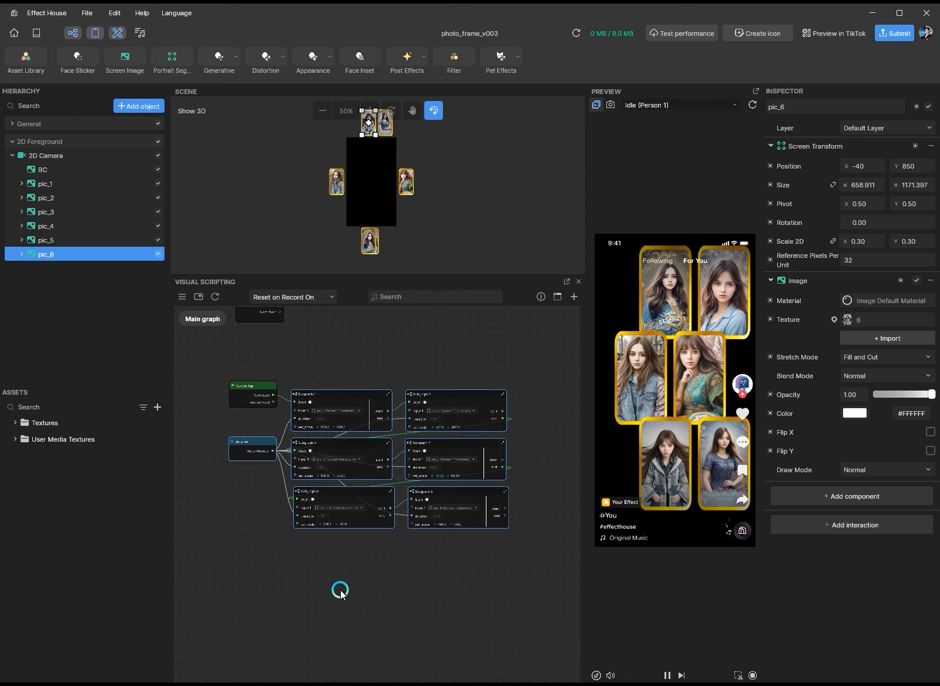
pyautogui.hotkey('ctrl', 'g')
pyautogui.moveTo(324, 429); pyautogui.dragTo(309, 394)
pyautogui.scroll(4, 295, 432)
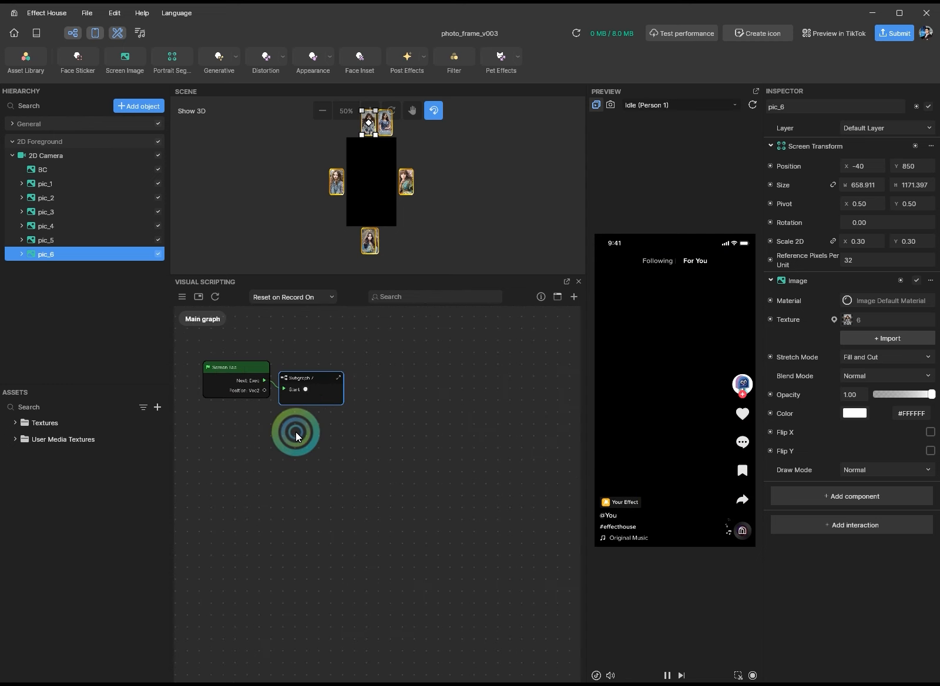
# - Inside Subgraph 7, add an output for Subgraph 5's end signal and return to the main graph
pyautogui.moveTo(295, 432); pyautogui.dragTo(322, 511, button='middle')
pyautogui.scroll(1, 322, 511)
pyautogui.doubleClick(348, 449)
pyautogui.click(534, 590)
pyautogui.moveTo(494, 581); pyautogui.dragTo(532, 620)
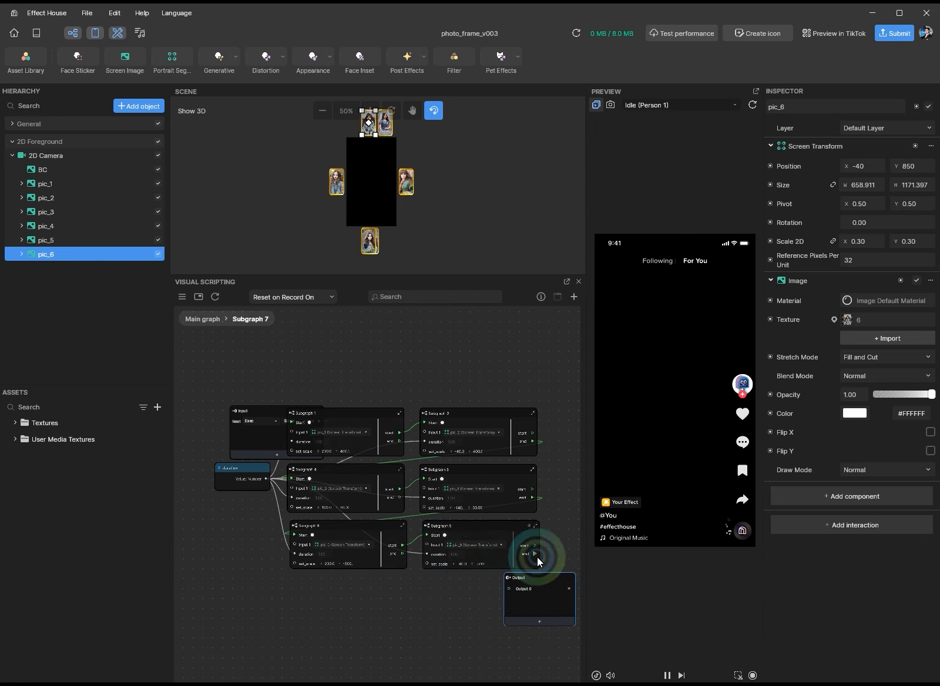
pyautogui.click(203, 319)
# - Duplicate Subgraph 7 in the main graph and place the copy beside it with space between them
pyautogui.moveTo(442, 562); pyautogui.dragTo(448, 550)
pyautogui.moveTo(409, 503); pyautogui.dragTo(283, 428, button='middle')
pyautogui.click(330, 480)
pyautogui.hotkey('ctrl', 'c')
pyautogui.hotkey('ctrl', 'v')
pyautogui.moveTo(368, 487); pyautogui.dragTo(430, 480)
pyautogui.click(370, 509)
pyautogui.moveTo(499, 478); pyautogui.dragTo(520, 478)
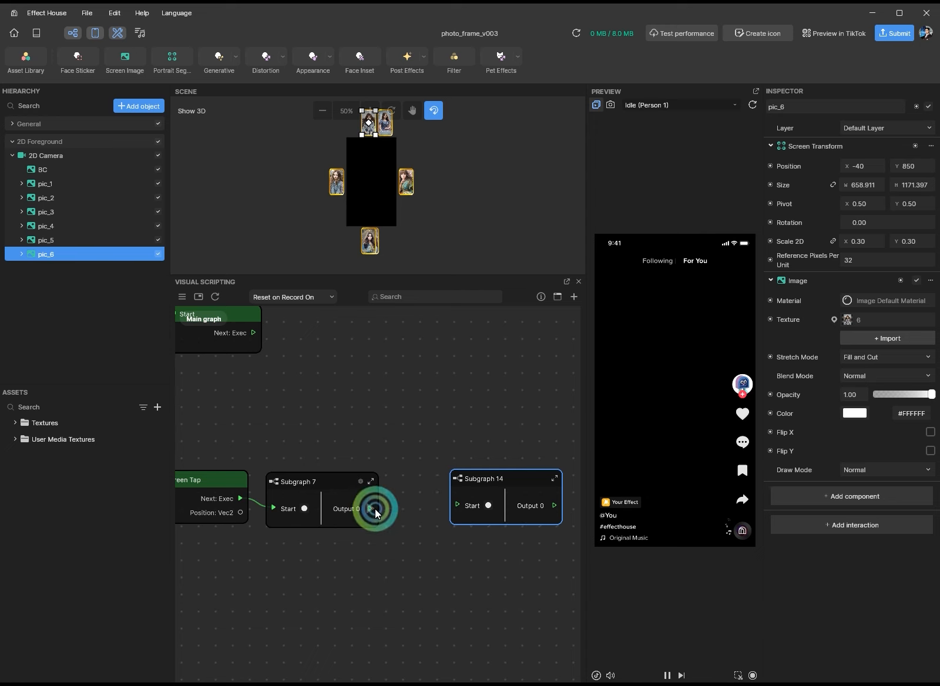
# - Insert a Wait for Seconds node between Subgraph 7's output and Subgraph 14's Start, and position it between them
pyautogui.moveTo(374, 508); pyautogui.dragTo(396, 541)
pyautogui.write('wai')
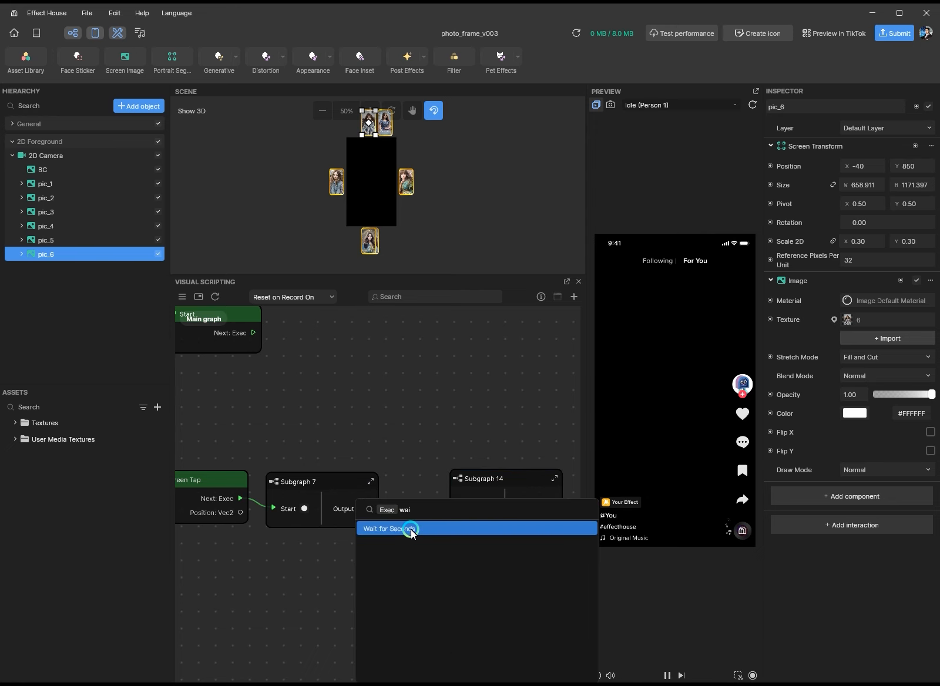
pyautogui.click(411, 530)
pyautogui.moveTo(490, 568); pyautogui.dragTo(546, 478)
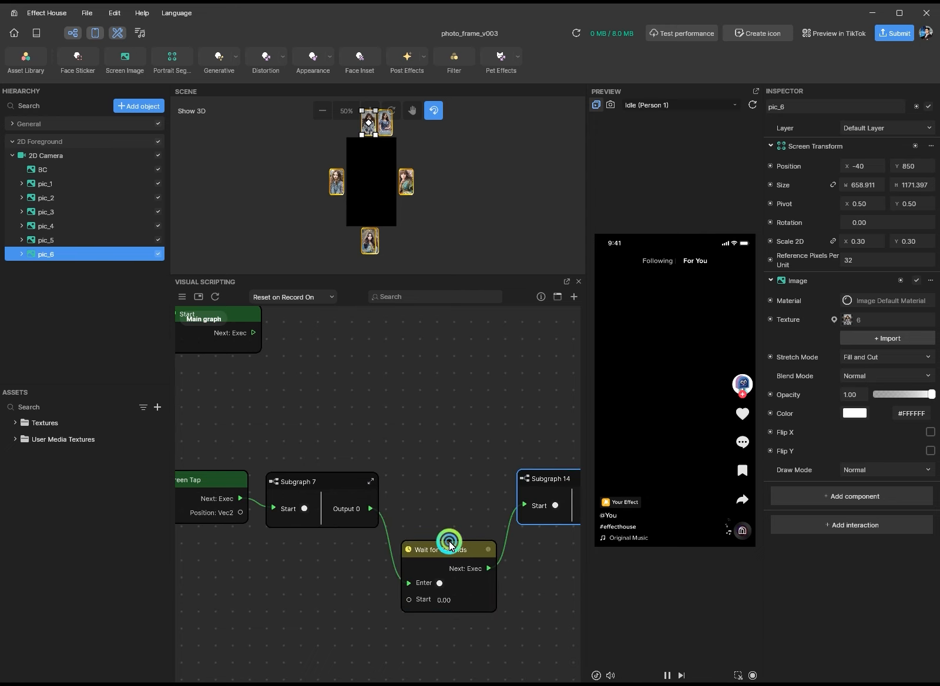
pyautogui.moveTo(446, 550); pyautogui.dragTo(449, 480)
# - Open Subgraph 14 and set Subgraph 11's set_scale to X -40, Y 400
pyautogui.moveTo(493, 565); pyautogui.dragTo(423, 565, button='middle')
pyautogui.scroll(1, 336, 577)
pyautogui.click(525, 474)
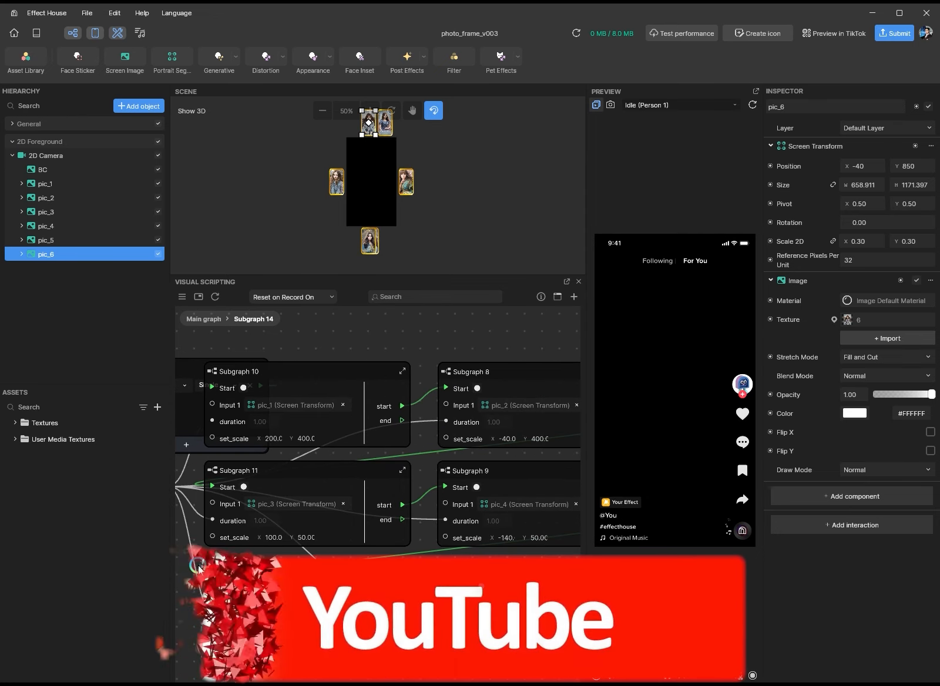
pyautogui.scroll(2, 272, 550)
pyautogui.moveTo(267, 534); pyautogui.dragTo(192, 549)
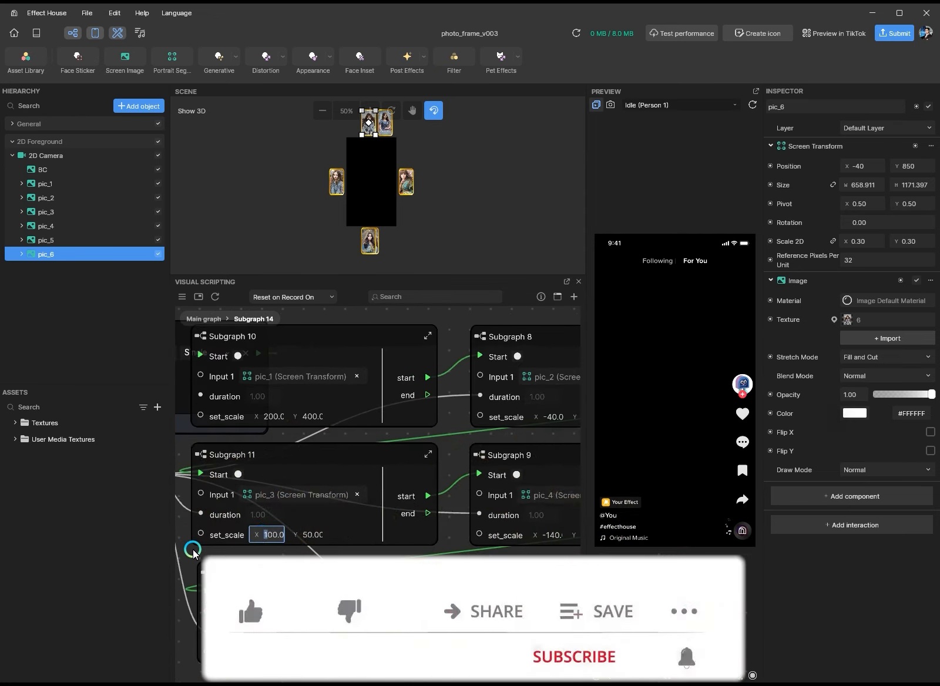
pyautogui.scroll(-1, 193, 550)
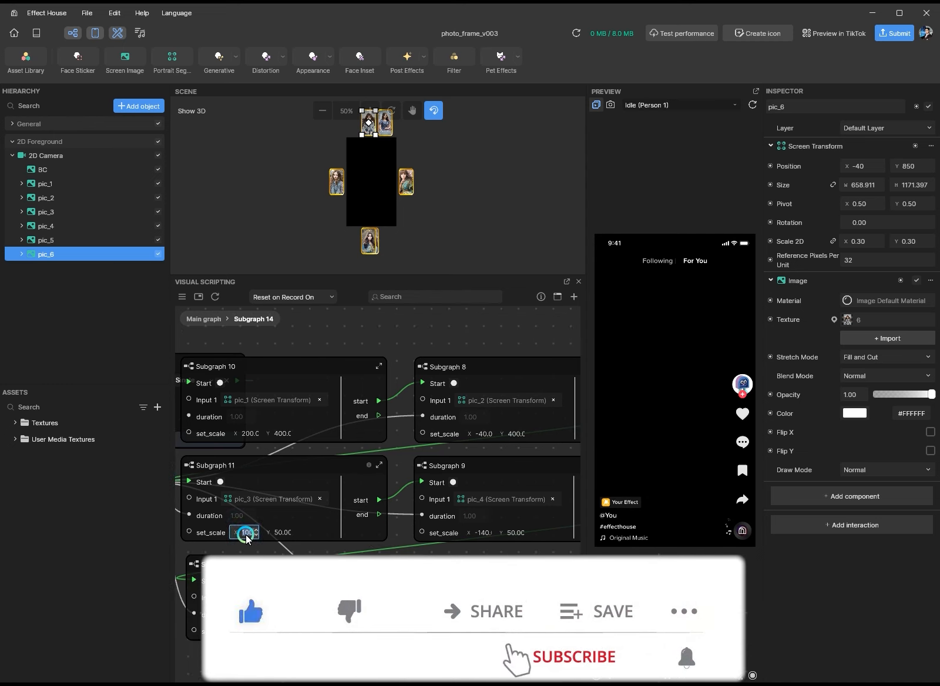
pyautogui.press('Tab')
pyautogui.write('0040')
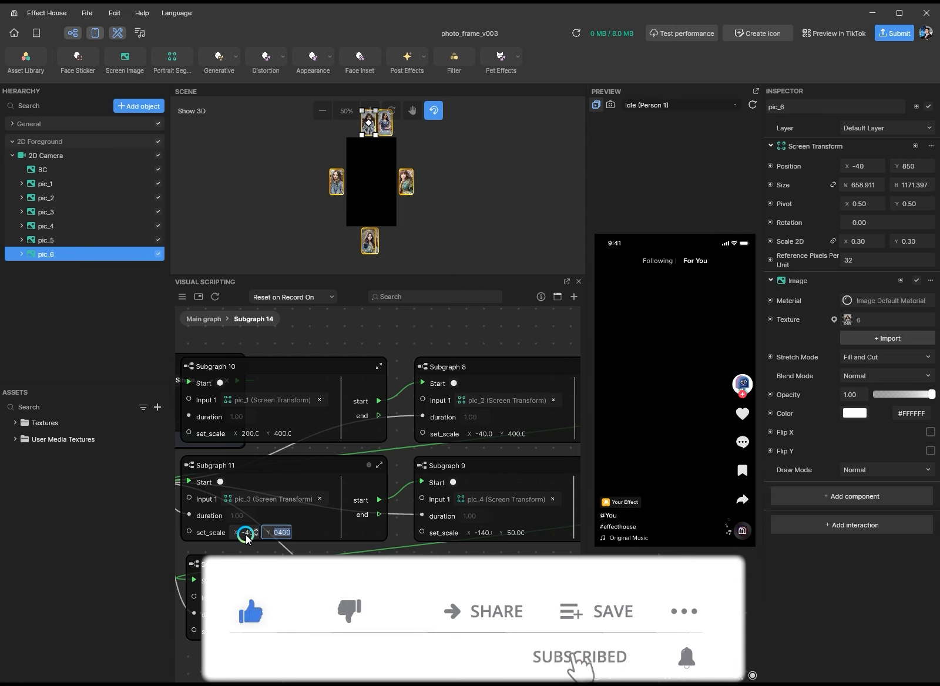
# - Set Subgraph 9's set_scale to X 200, Y 400
pyautogui.click(483, 532)
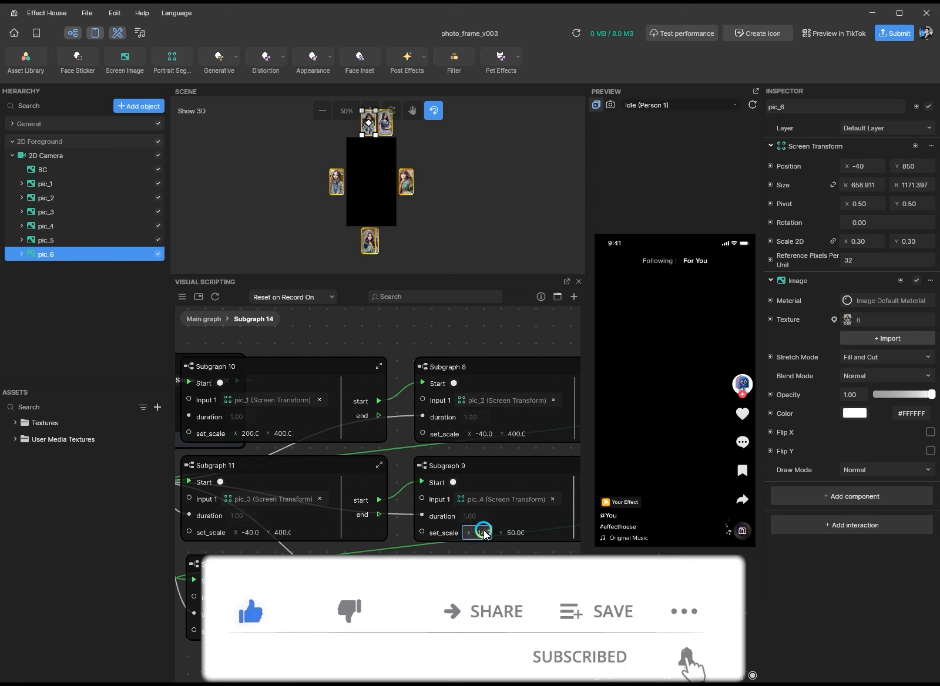
pyautogui.press('Tab')
pyautogui.write('0400')
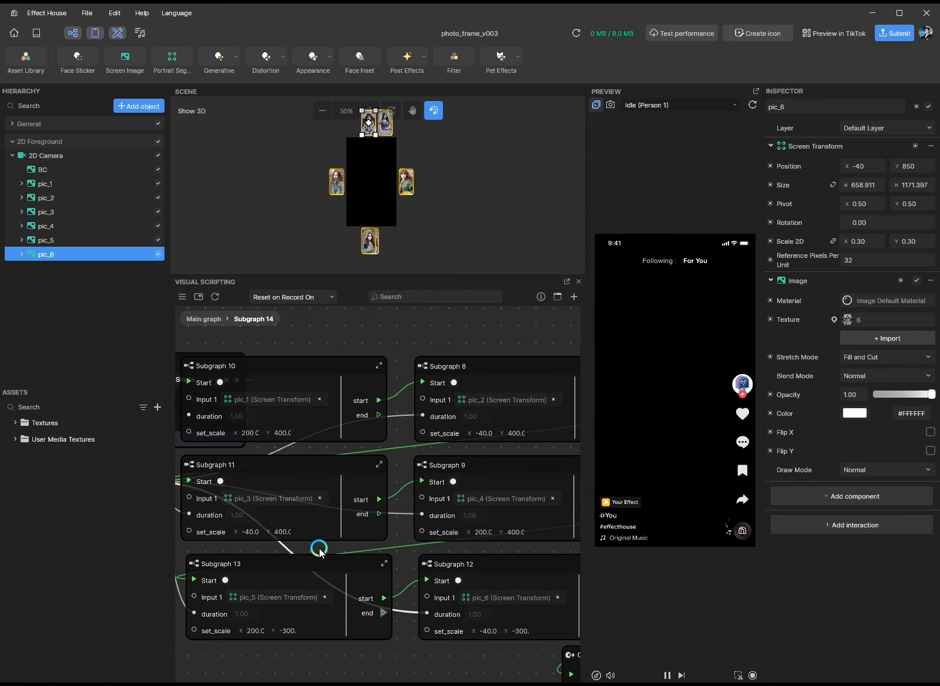
# - Set the set_scale Y value to -300 on Subgraphs 10 and 8, and to 400 on Subgraphs 13 and 12
pyautogui.click(246, 433)
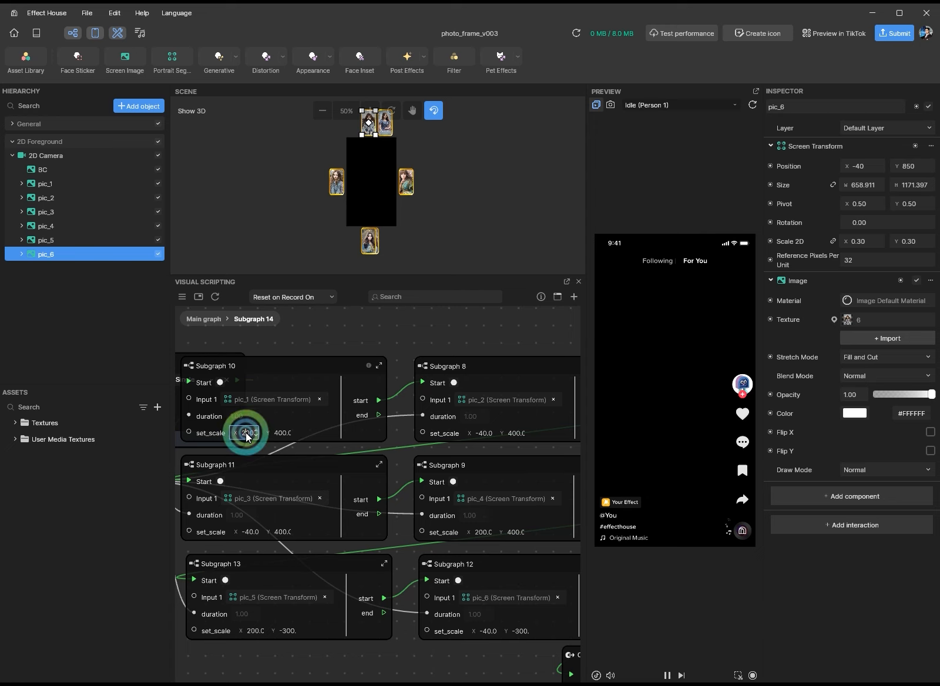
pyautogui.click(278, 434)
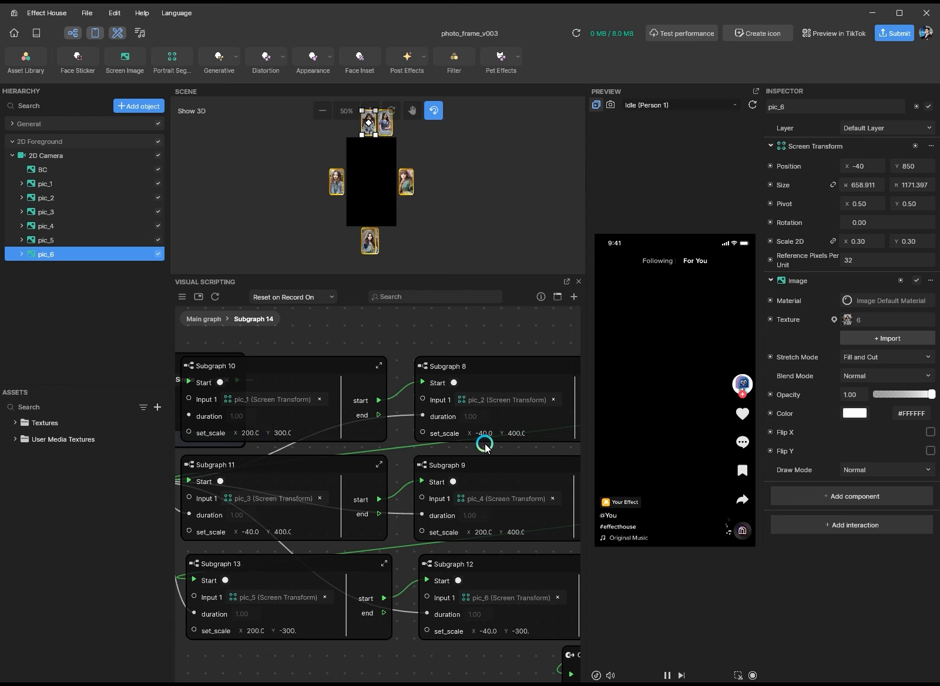
pyautogui.click(250, 434)
pyautogui.moveTo(275, 433)
pyautogui.mouseDown()
pyautogui.moveTo(287, 442)
pyautogui.moveTo(275, 434)
pyautogui.mouseUp()
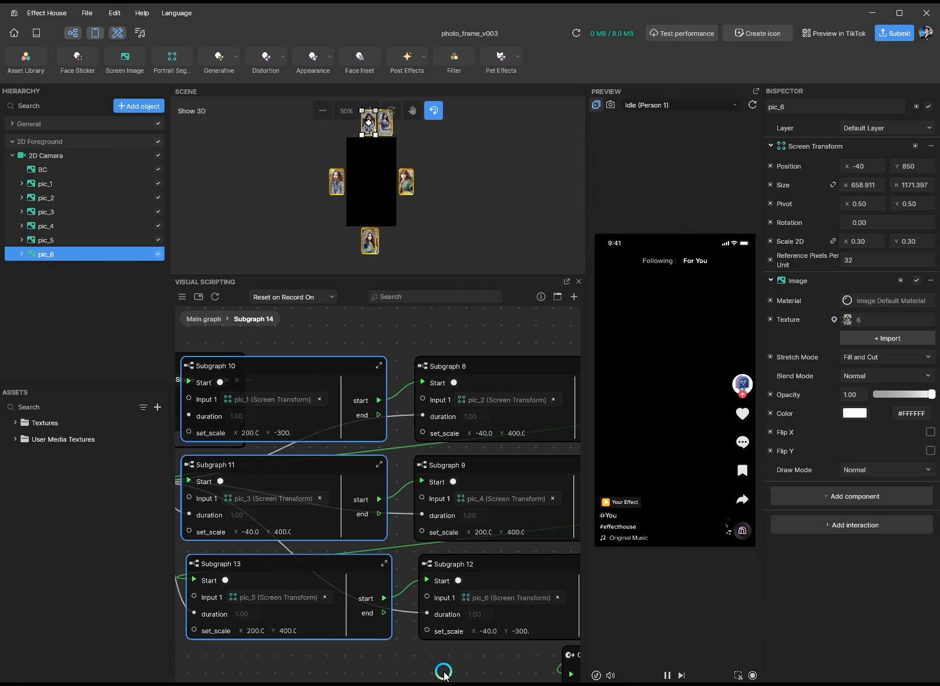
pyautogui.doubleClick(517, 632)
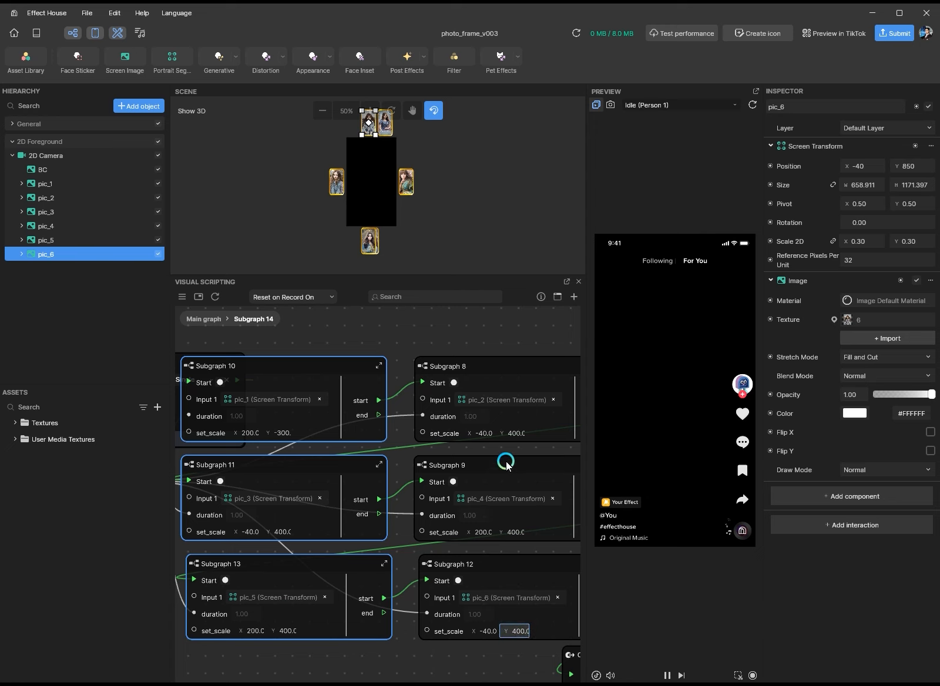
pyautogui.scroll(-7, 487, 337)
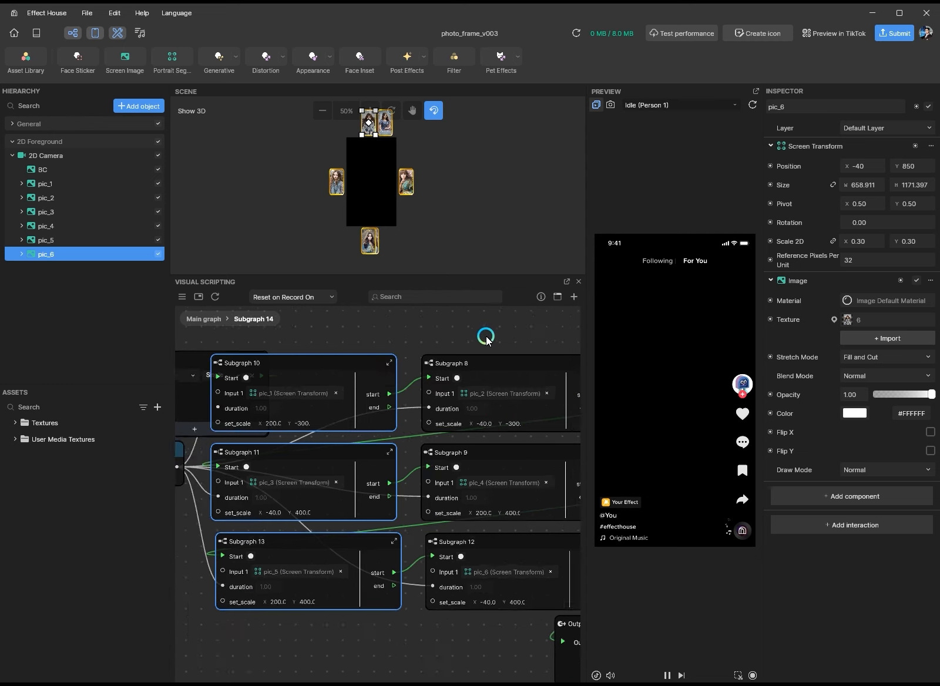
# - Duplicate Subgraph 14 in the main graph and place the copy next to it
pyautogui.doubleClick(434, 509)
pyautogui.moveTo(479, 523); pyautogui.dragTo(520, 510)
pyautogui.moveTo(479, 582); pyautogui.dragTo(409, 584, button='middle')
pyautogui.scroll(3, 408, 584)
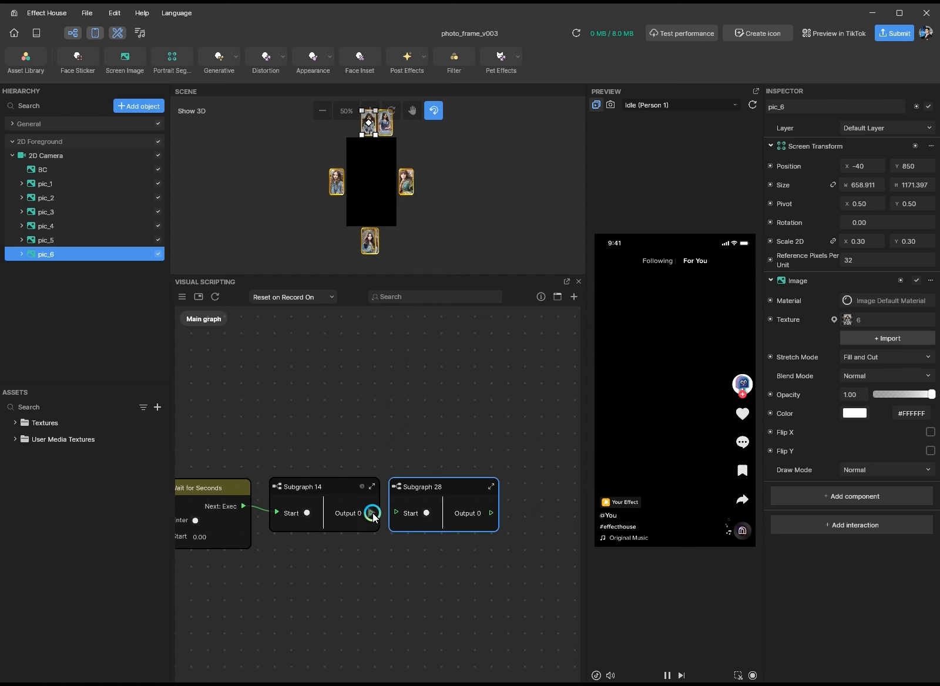
# - Open Subgraph 24 inside Subgraph 28 and select its Number Transit by Time and Set Rotation nodes
pyautogui.click(491, 487)
pyautogui.click(404, 428)
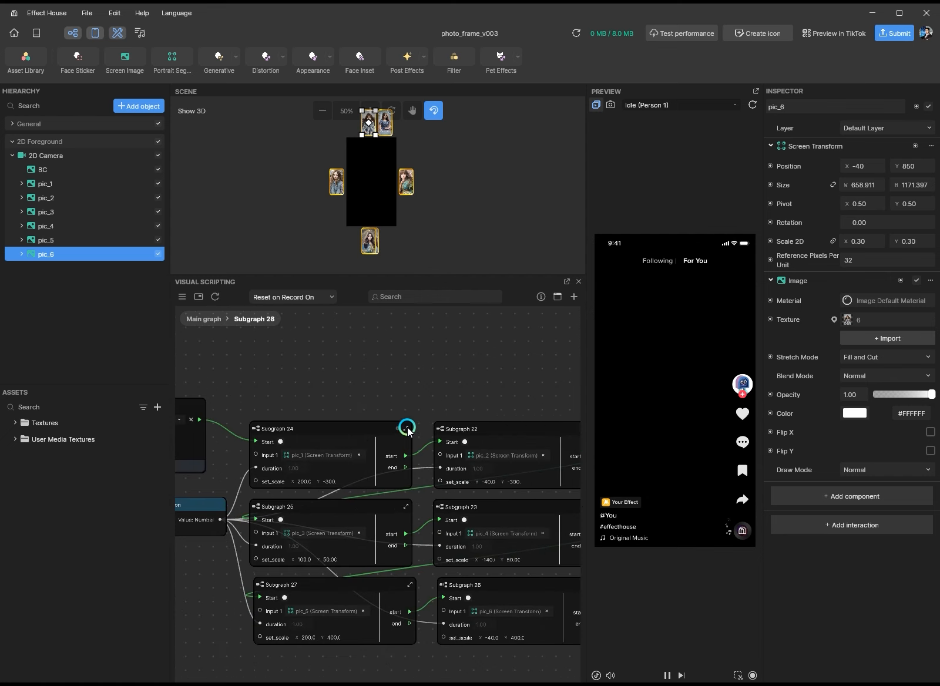
pyautogui.scroll(3, 424, 527)
pyautogui.scroll(-4, 455, 503)
pyautogui.scroll(3, 524, 487)
pyautogui.click(465, 481)
pyautogui.keyDown('shift'); pyautogui.click(428, 509); pyautogui.keyUp('shift')
pyautogui.click(348, 477)
pyautogui.scroll(5, 373, 546)
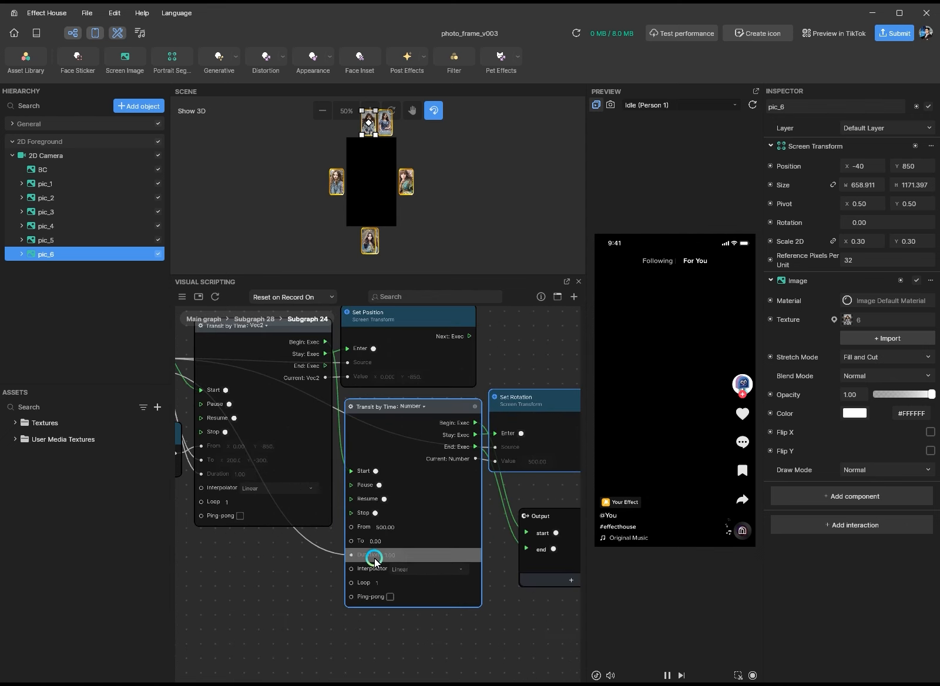
pyautogui.scroll(-1, 387, 519)
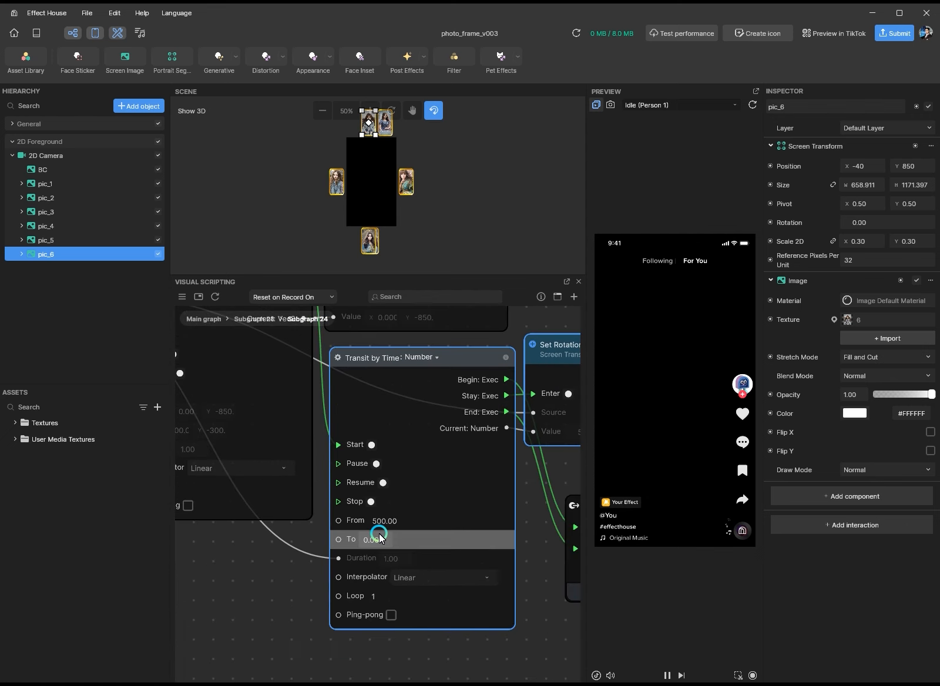
# - Configure the Number Transit by Time node with From 11, Loop 777 and Ping-pong enabled
pyautogui.moveTo(384, 524); pyautogui.dragTo(374, 525)
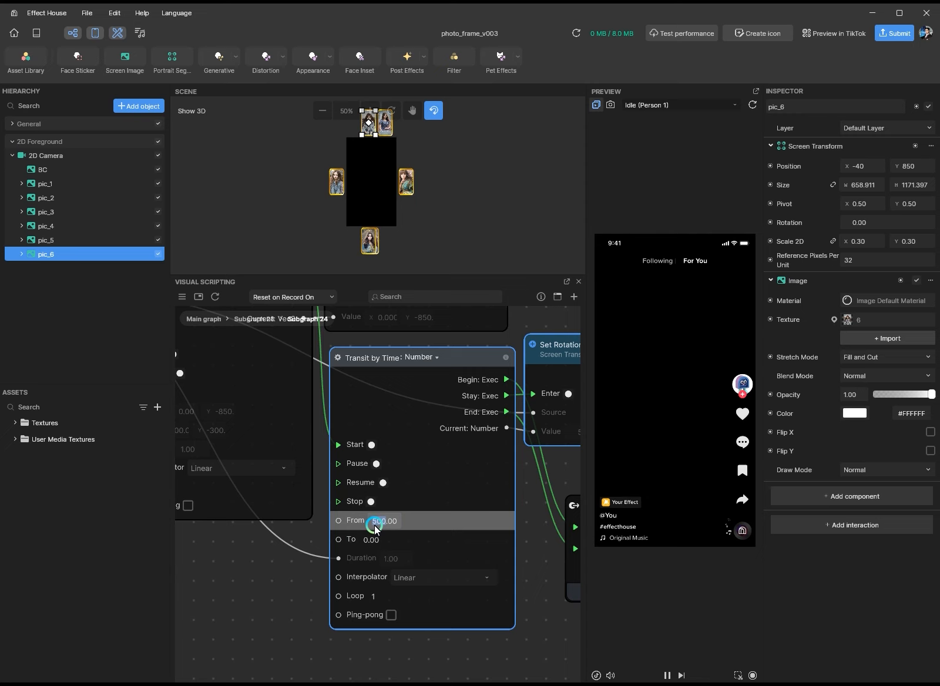
pyautogui.write('11')
pyautogui.click(391, 615)
pyautogui.click(360, 598)
pyautogui.write('777')
pyautogui.click(303, 600)
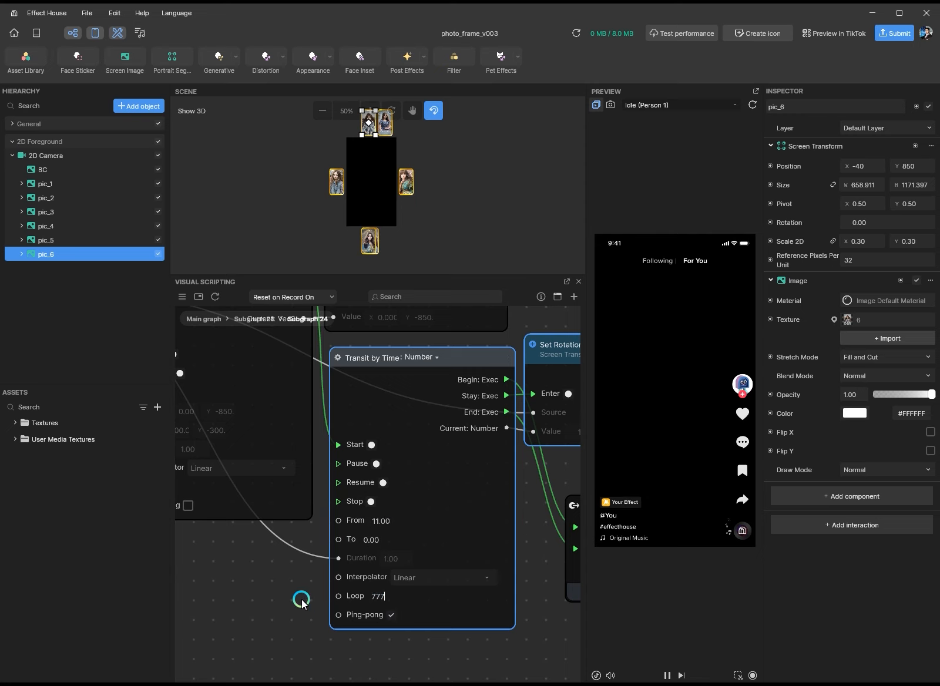
# - Paste copies of the Number Transit by Time and Set Rotation nodes below the existing nodes in Subgraph 24
pyautogui.scroll(-4, 301, 600)
pyautogui.moveTo(472, 644); pyautogui.dragTo(444, 609, button='middle')
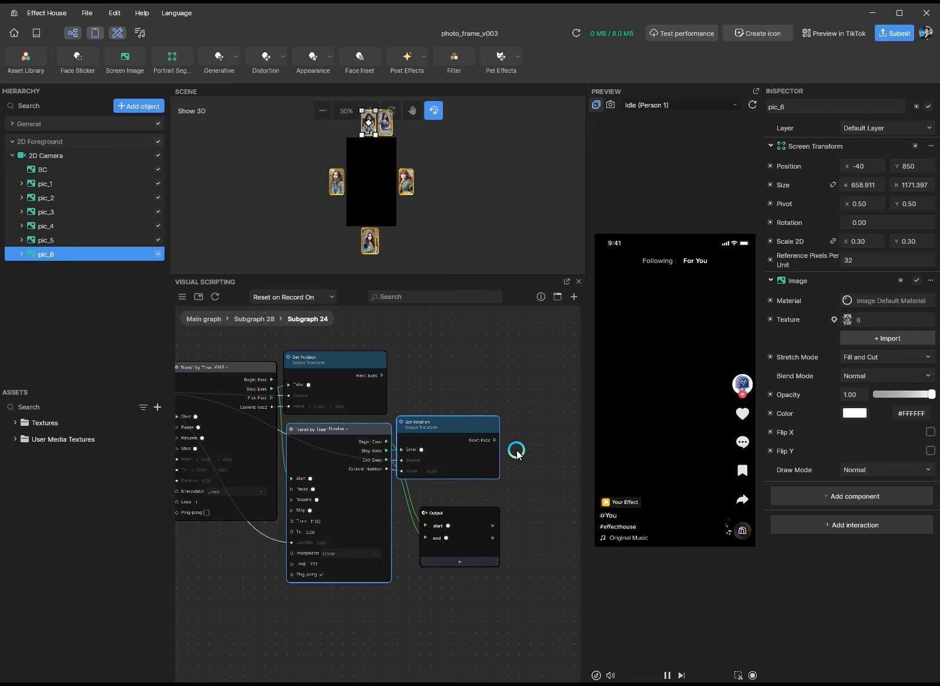
pyautogui.hotkey('ctrl', 'v')
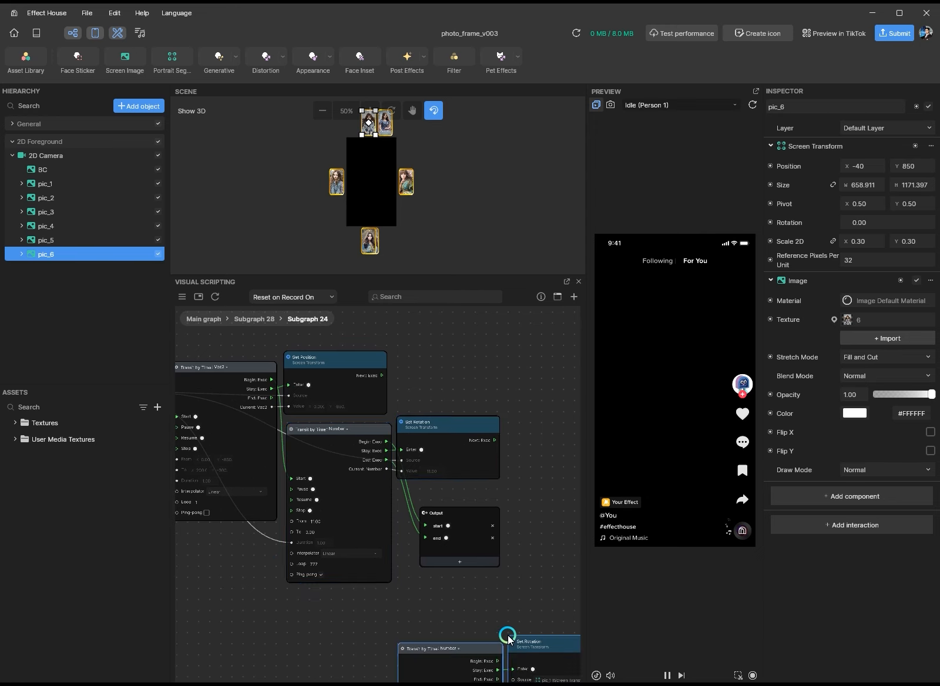
pyautogui.moveTo(491, 646); pyautogui.dragTo(496, 583)
pyautogui.moveTo(398, 633); pyautogui.dragTo(302, 574, button='middle')
pyautogui.scroll(2, 259, 578)
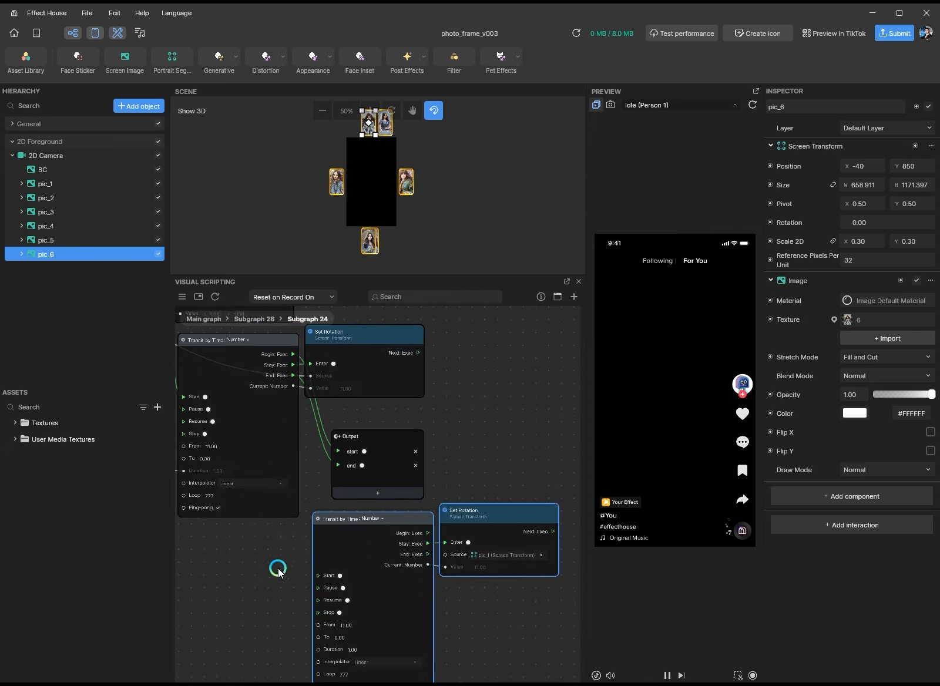
# - Remove the pasted Set Rotation node and place the standalone Number Transit by Time copy under the Output node
pyautogui.press('Delete')
pyautogui.click(388, 530)
pyautogui.moveTo(260, 343); pyautogui.dragTo(393, 526)
pyautogui.moveTo(396, 439); pyautogui.dragTo(446, 435)
pyautogui.moveTo(399, 525); pyautogui.dragTo(405, 515)
pyautogui.scroll(2, 340, 637)
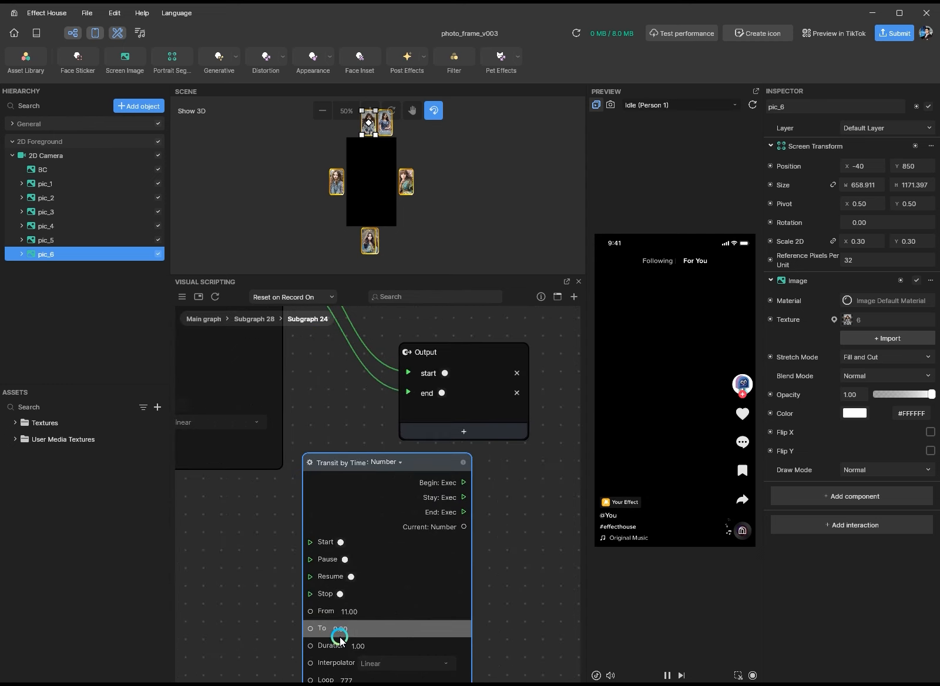
# - Switch the copied Transit by Time node to Vec2, with From 0.30, 0.30 and To 0.35, 0.35
pyautogui.click(391, 462)
pyautogui.click(415, 486)
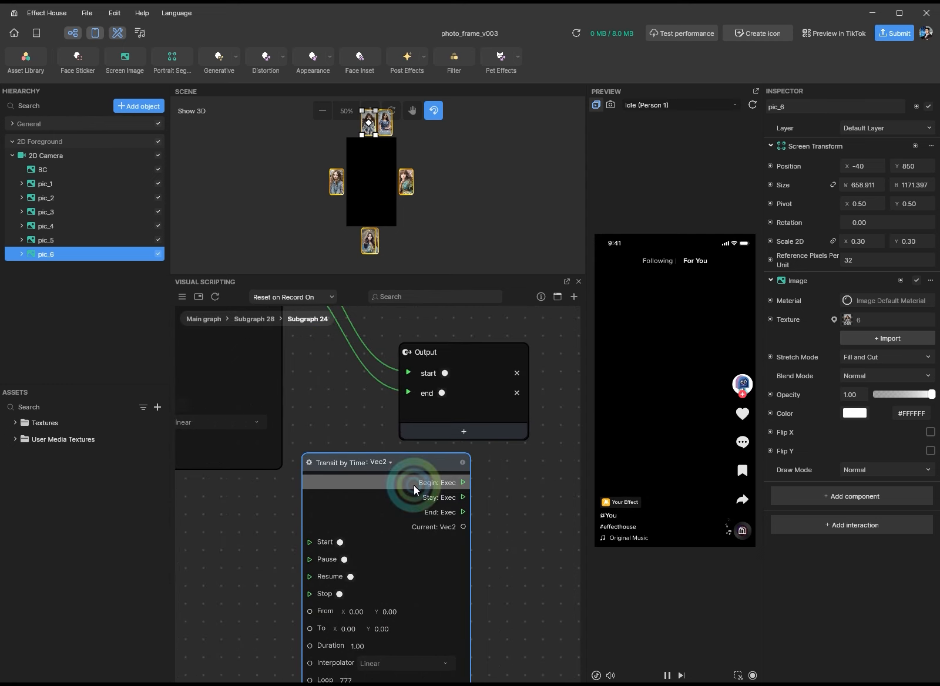
pyautogui.click(355, 614)
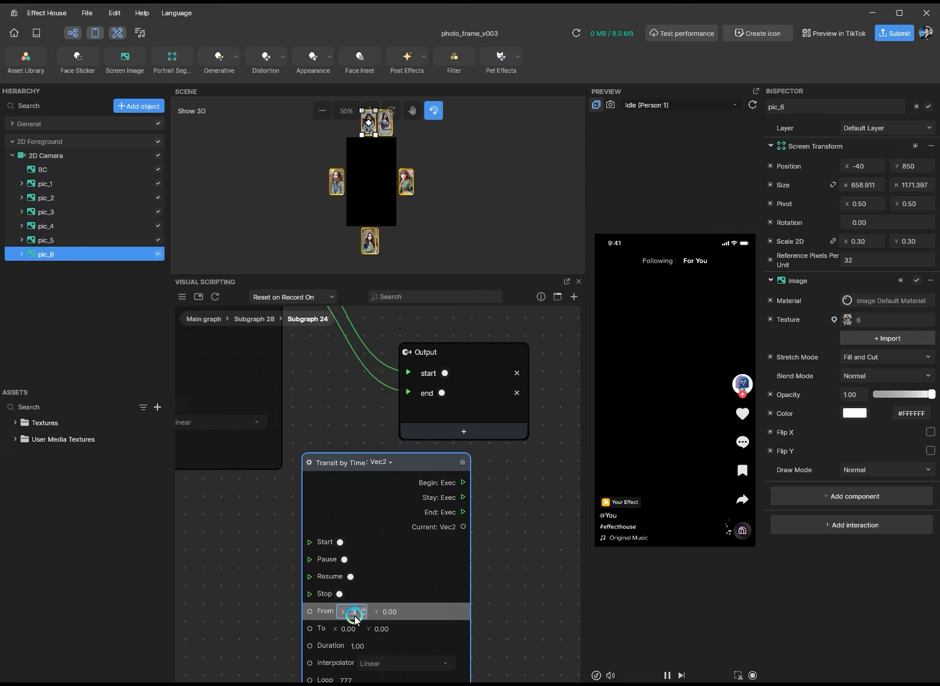
pyautogui.click(347, 630)
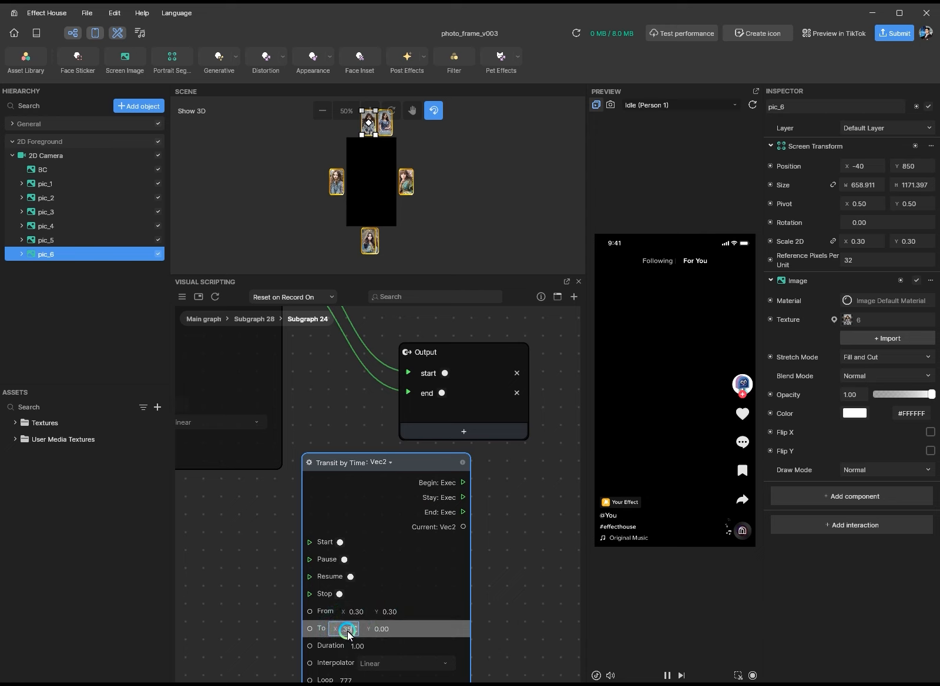
# - Add a Set Scale 2D node for pic_6 and drive it from the Vec2 transit's Stay and Current outputs
pyautogui.moveTo(772, 243); pyautogui.dragTo(649, 484)
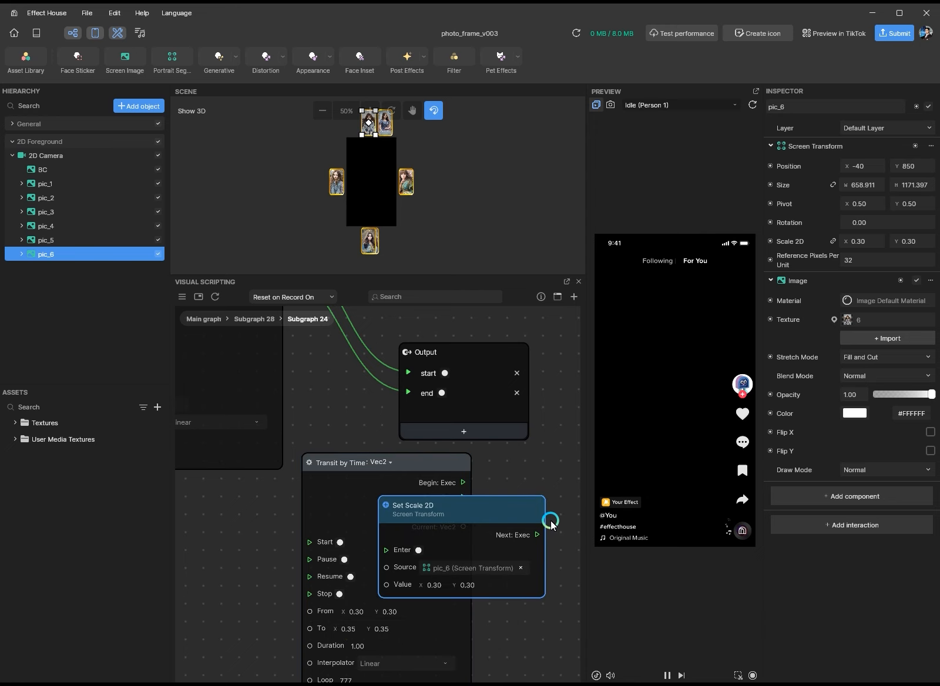
pyautogui.moveTo(437, 513); pyautogui.dragTo(540, 476)
pyautogui.moveTo(463, 497); pyautogui.dragTo(495, 551)
# - Rewire the Output node's start and end to the new Vec2 transit and place it below Set Scale 2D
pyautogui.moveTo(412, 382)
pyautogui.mouseDown()
pyautogui.moveTo(457, 477)
pyautogui.moveTo(362, 425)
pyautogui.moveTo(460, 484)
pyautogui.moveTo(403, 382)
pyautogui.moveTo(408, 372)
pyautogui.mouseUp()
pyautogui.moveTo(462, 512); pyautogui.dragTo(407, 408)
pyautogui.click(369, 347)
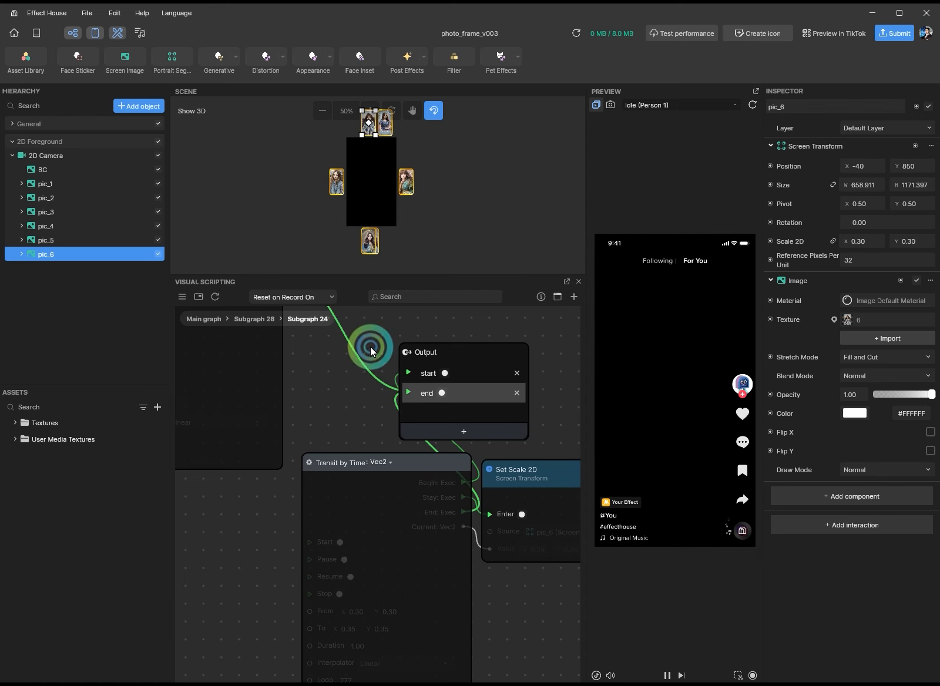
pyautogui.moveTo(450, 360); pyautogui.dragTo(550, 588)
# - Move the scale nodes next to the rotation nodes and connect the Number transit's Begin to the Vec2 transit's Start
pyautogui.scroll(-3, 508, 428)
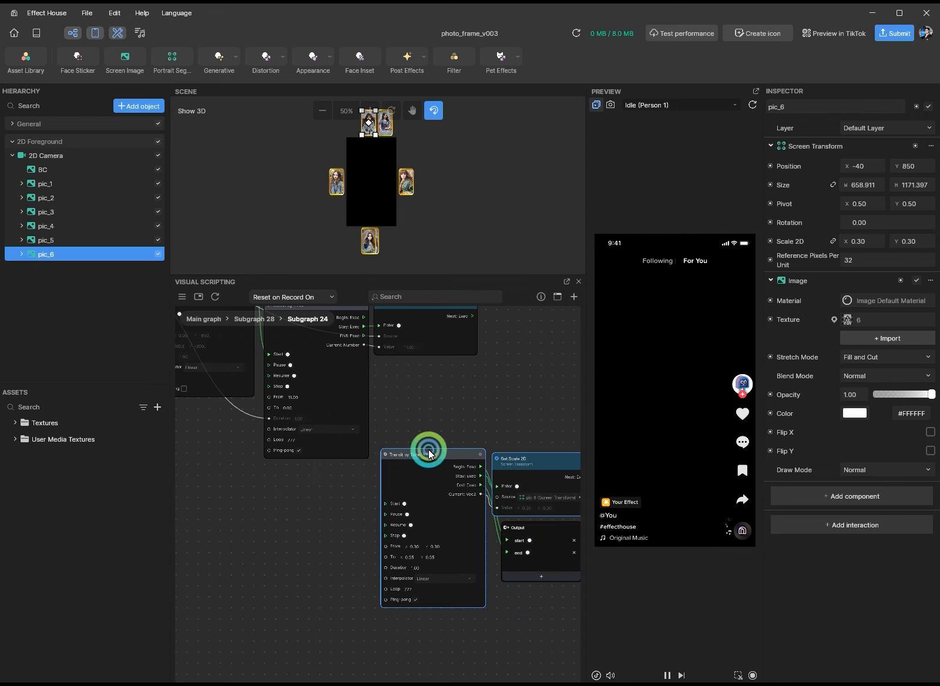
pyautogui.moveTo(535, 430); pyautogui.dragTo(443, 533)
pyautogui.moveTo(456, 451); pyautogui.dragTo(467, 375)
pyautogui.moveTo(364, 318); pyautogui.dragTo(397, 428)
# - Connect the new Vec2 transit's Duration to the Input node's duration
pyautogui.scroll(-3, 244, 528)
pyautogui.moveTo(250, 525); pyautogui.dragTo(386, 569, button='middle')
pyautogui.scroll(3, 411, 569)
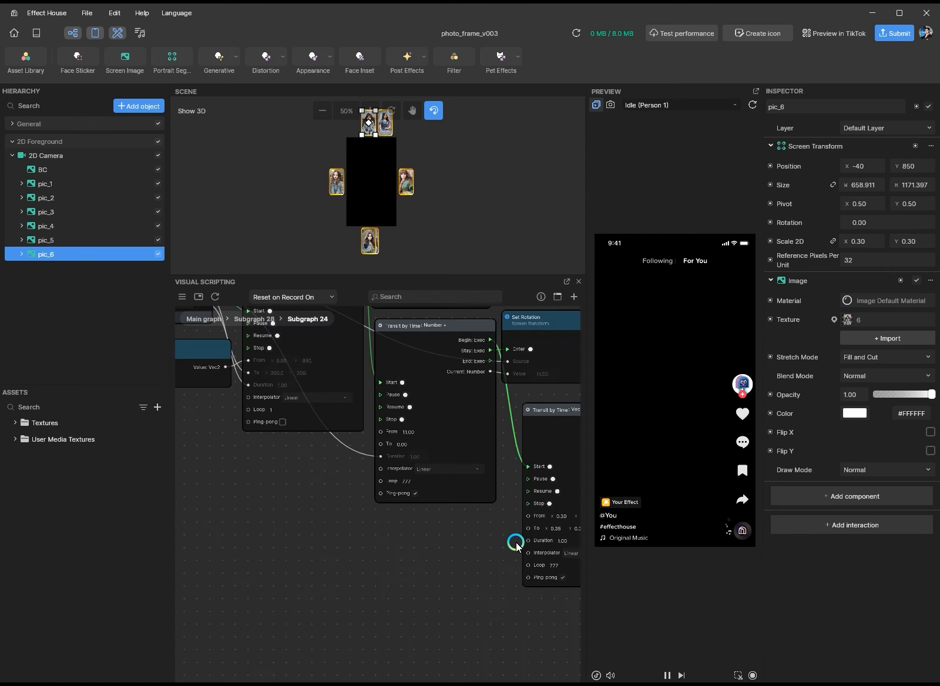
pyautogui.moveTo(528, 543); pyautogui.dragTo(395, 464)
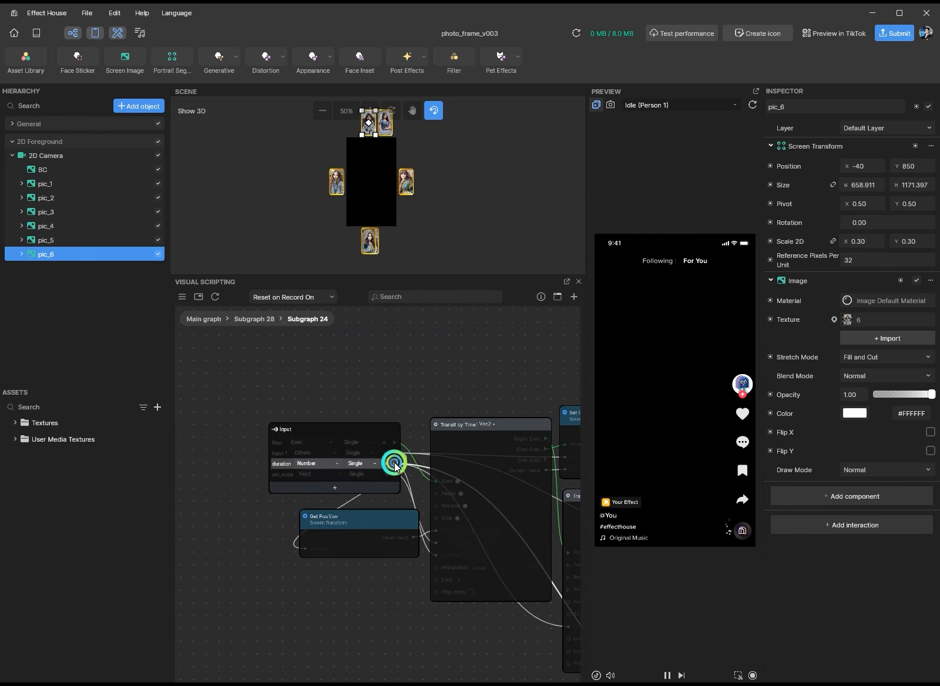
# - Reposition the Get Position node slightly and return to Subgraph 28
pyautogui.moveTo(367, 525)
pyautogui.mouseDown()
pyautogui.moveTo(363, 594)
pyautogui.moveTo(384, 553)
pyautogui.moveTo(352, 556)
pyautogui.moveTo(374, 534)
pyautogui.mouseUp()
pyautogui.scroll(2, 357, 545)
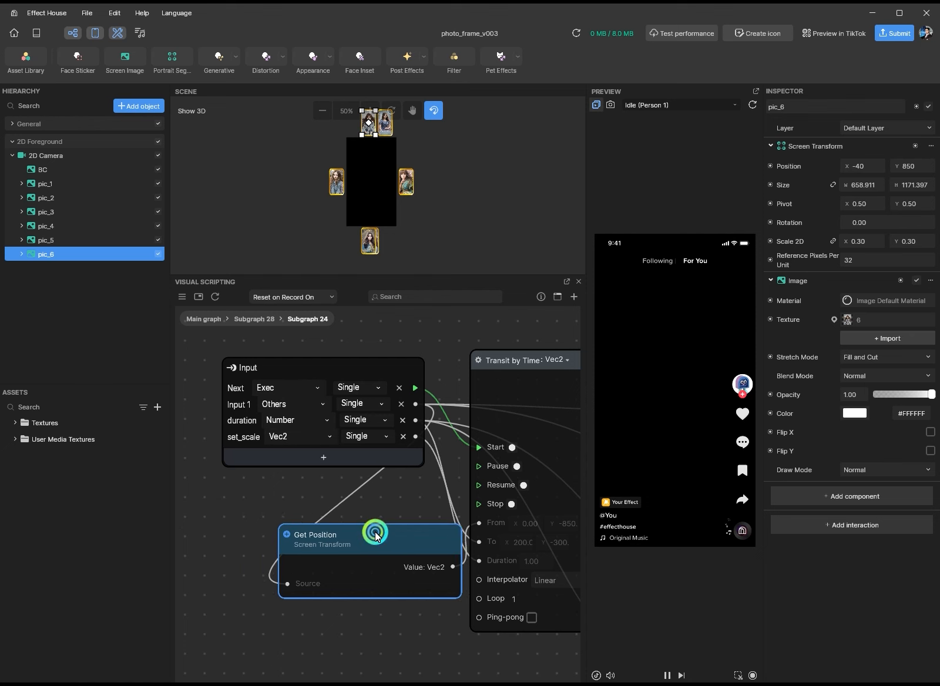
pyautogui.scroll(-1, 426, 658)
pyautogui.click(259, 320)
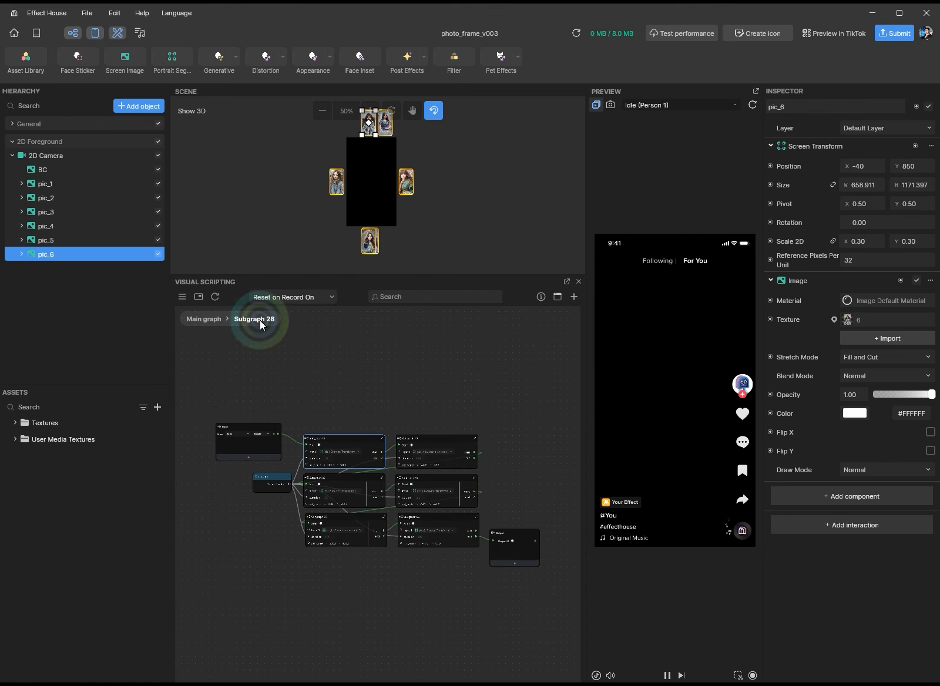
pyautogui.scroll(4, 364, 464)
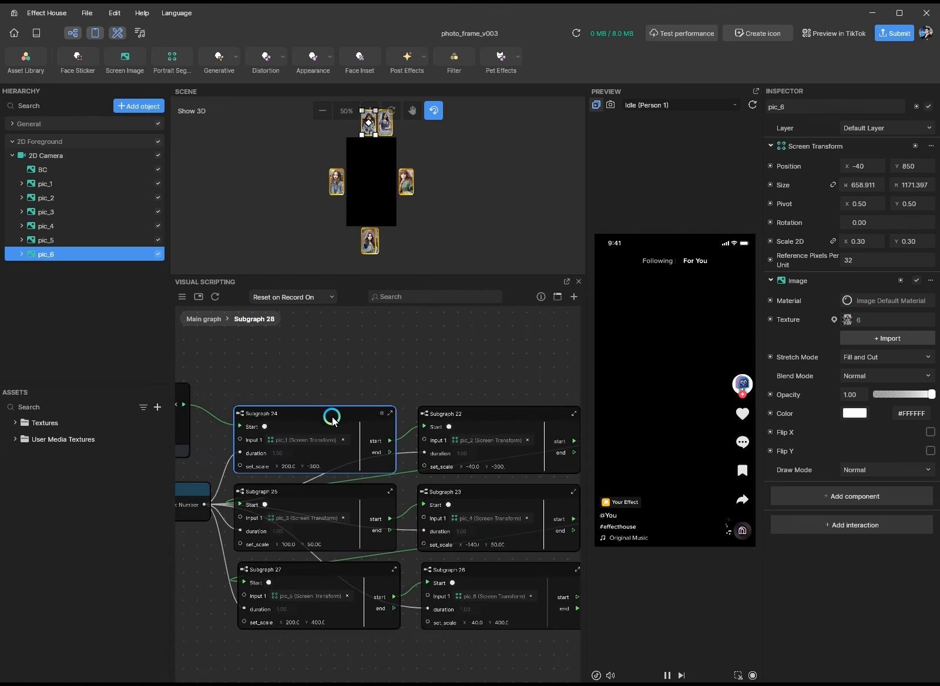
# - Set Subgraph 30's set_scale X value to -140 and trigger the effect in the preview
pyautogui.scroll(3, 282, 466)
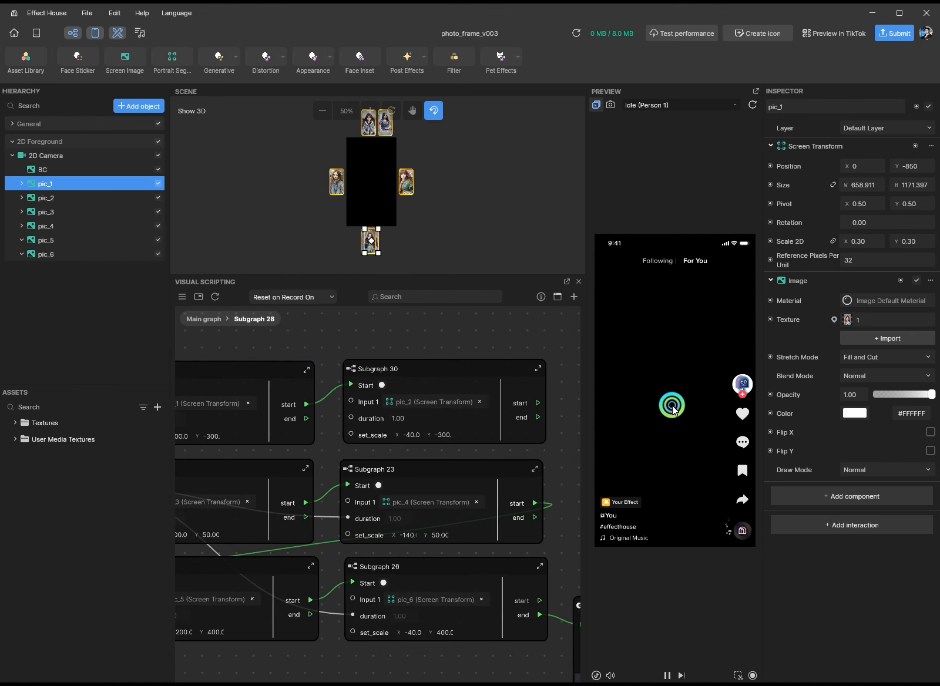
pyautogui.click(406, 436)
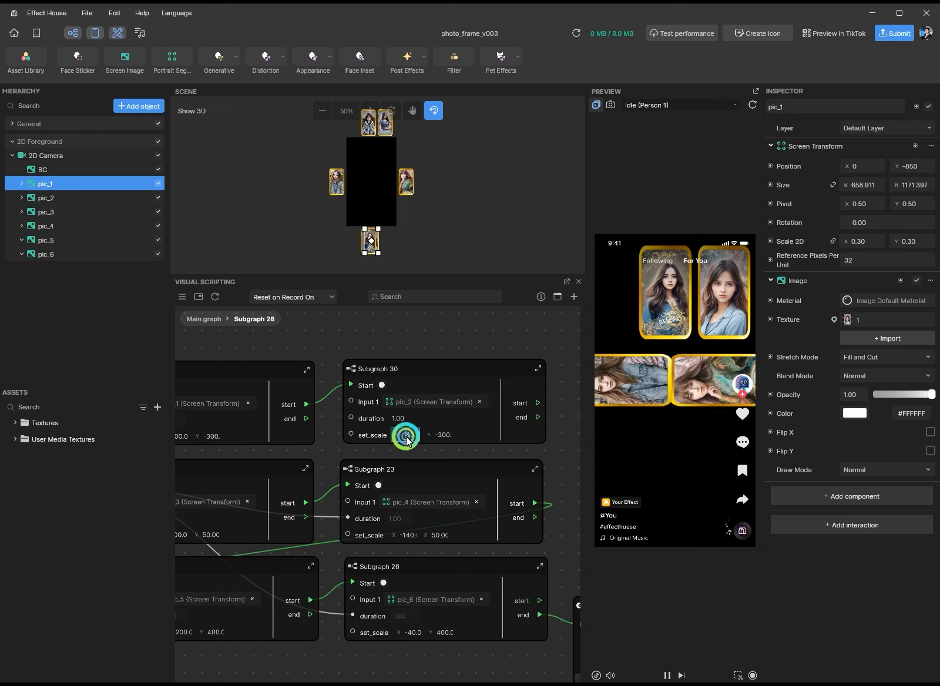
pyautogui.click(677, 505)
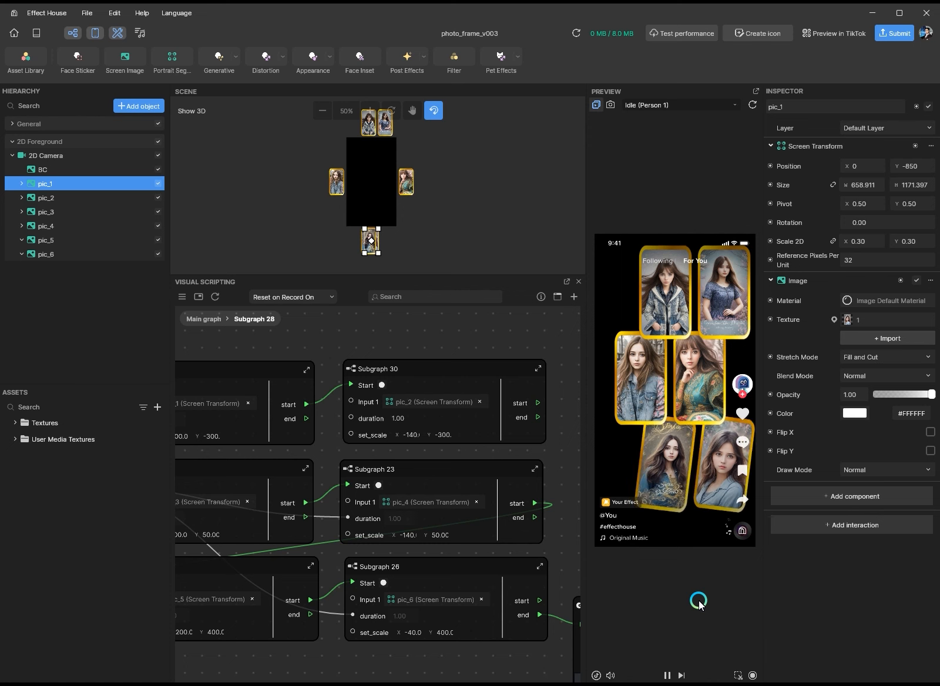
# - Move Subgraphs 25 and 23 out of the chain to below Subgraphs 27 and 26
pyautogui.scroll(-5, 423, 529)
pyautogui.moveTo(384, 609); pyautogui.dragTo(312, 634, button='middle')
pyautogui.scroll(4, 348, 605)
pyautogui.scroll(-2, 340, 658)
pyautogui.moveTo(514, 466); pyautogui.dragTo(284, 618)
pyautogui.scroll(4, 268, 603)
pyautogui.moveTo(269, 603); pyautogui.dragTo(271, 560, button='middle')
pyautogui.moveTo(319, 516); pyautogui.dragTo(302, 583, button='middle')
pyautogui.scroll(-1, 470, 420)
# - Duplicate Subgraphs 29 and 30 into the middle row for pic_3 and pic_4, with set_scale X 200 and -40
pyautogui.moveTo(471, 455); pyautogui.dragTo(280, 418)
pyautogui.hotkey('ctrl', 'c')
pyautogui.hotkey('ctrl', 'v')
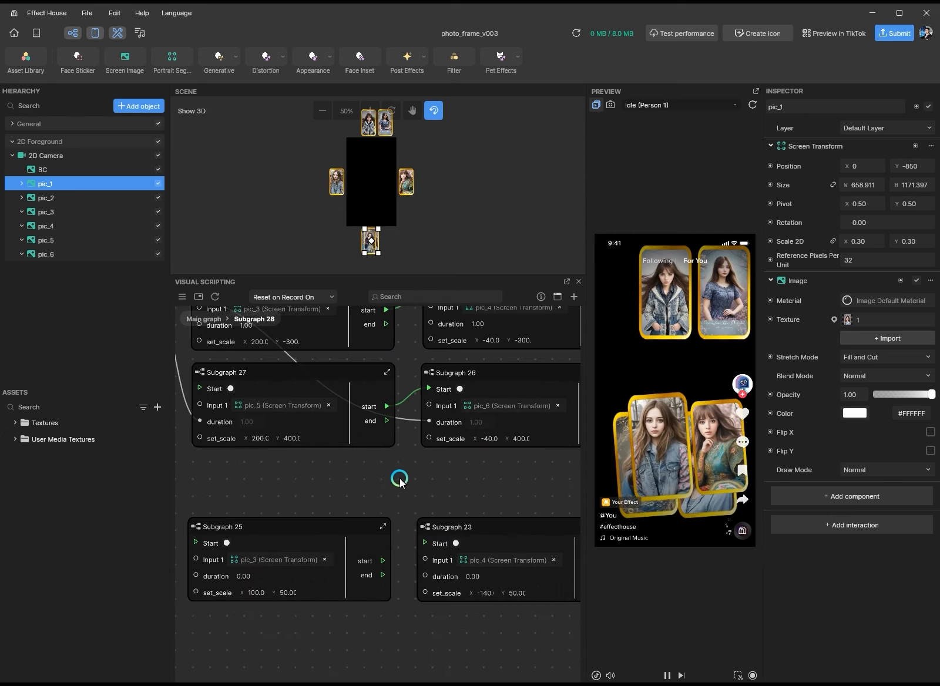
# - Set the set_scale Y value to 50 on Subgraphs 31 and 32
pyautogui.scroll(3, 304, 475)
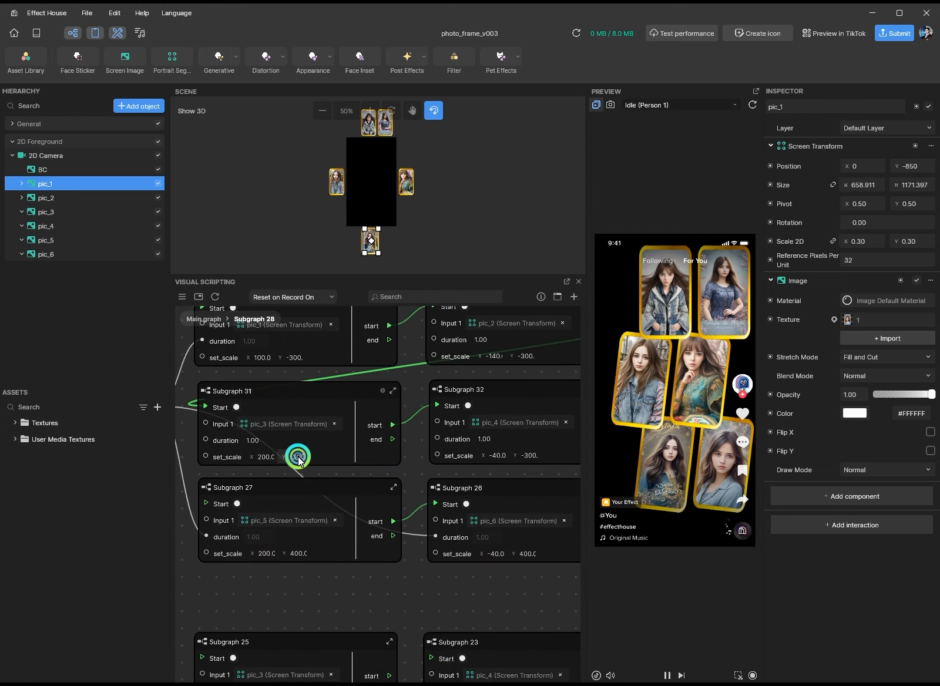
pyautogui.doubleClick(299, 458)
pyautogui.write('50')
pyautogui.press('Return')
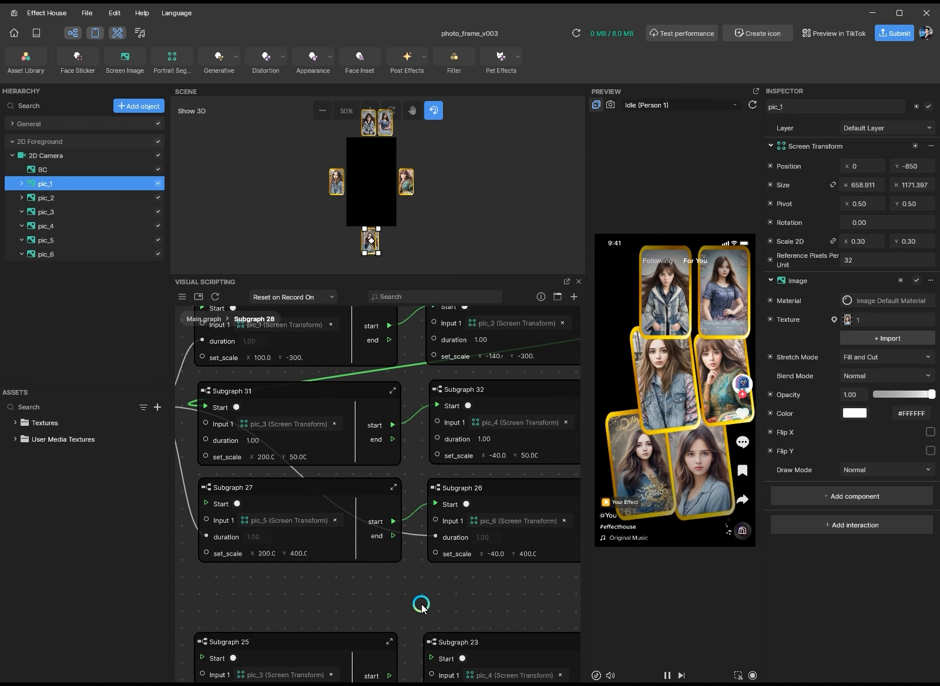
# - Delete the unused Subgraphs 25 and 23 and move Subgraphs 27 and 26 lower to free a row
pyautogui.scroll(-2, 450, 567)
pyautogui.moveTo(450, 567); pyautogui.dragTo(323, 626)
pyautogui.press('Delete')
pyautogui.moveTo(479, 582); pyautogui.dragTo(463, 633, button='middle')
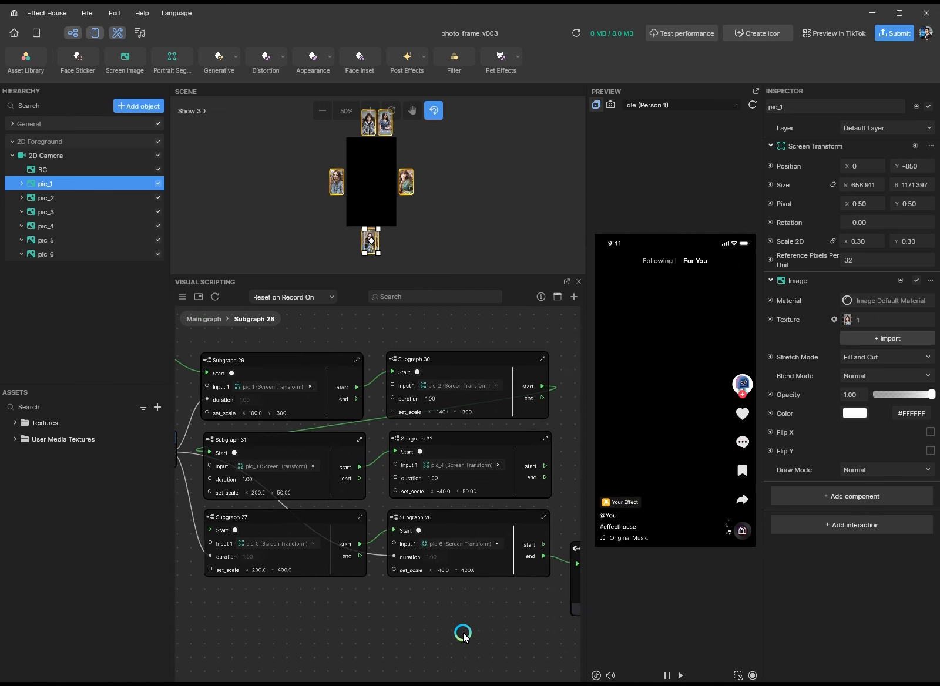
pyautogui.moveTo(453, 635); pyautogui.dragTo(324, 609)
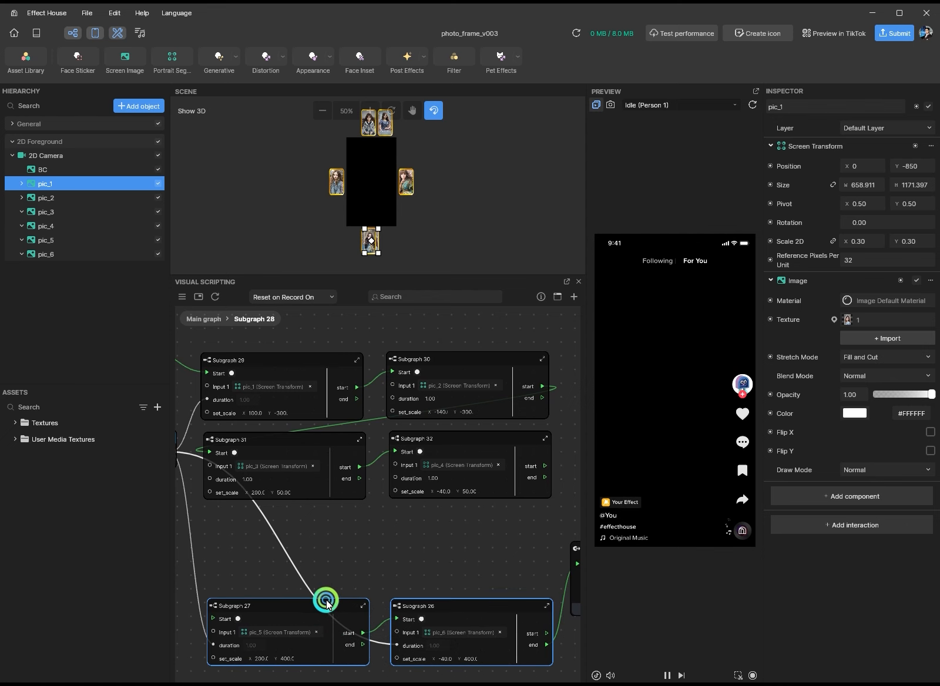
# - Duplicate Subgraphs 29 and 30 beneath Subgraphs 31 and 32 and chain the copies from Subgraph 32's start output
pyautogui.moveTo(559, 364); pyautogui.dragTo(324, 387)
pyautogui.hotkey('ctrl', 'c')
pyautogui.hotkey('ctrl', 'v')
pyautogui.moveTo(399, 394); pyautogui.dragTo(467, 527)
pyautogui.moveTo(545, 467); pyautogui.dragTo(209, 539)
# - Set Input 1 of Subgraph 34 to pic_5's Screen Transform
pyautogui.scroll(3, 262, 590)
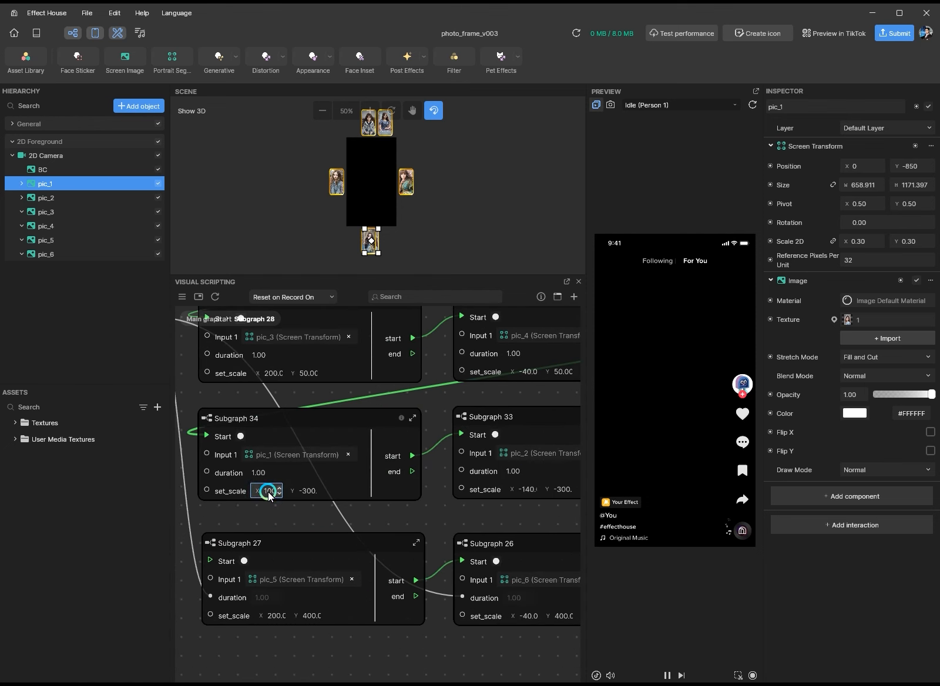
pyautogui.click(300, 546)
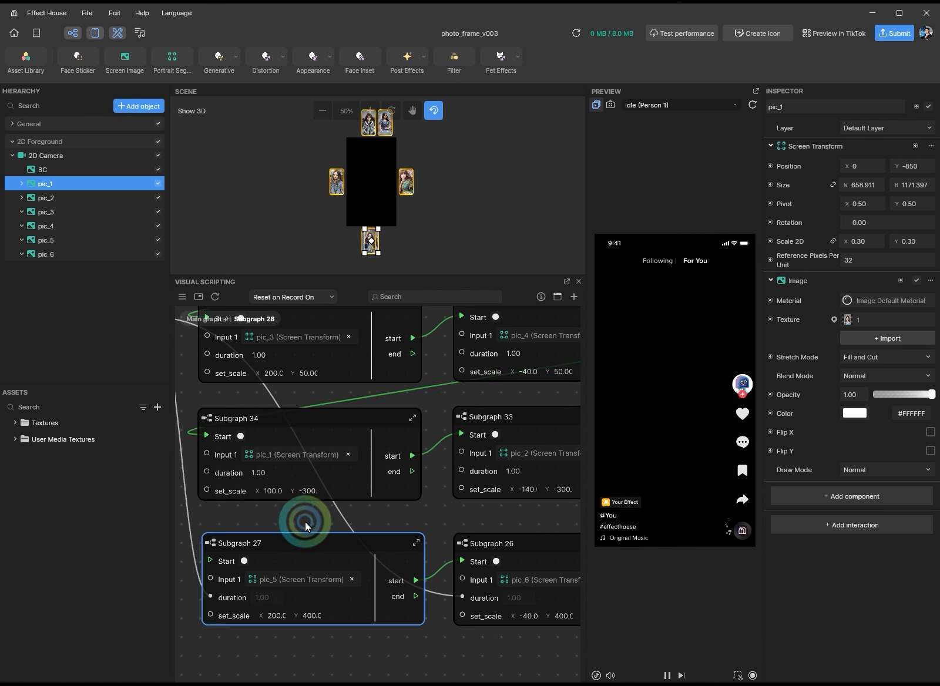
pyautogui.scroll(-3, 248, 518)
pyautogui.click(283, 467)
pyautogui.scroll(-4, 479, 409)
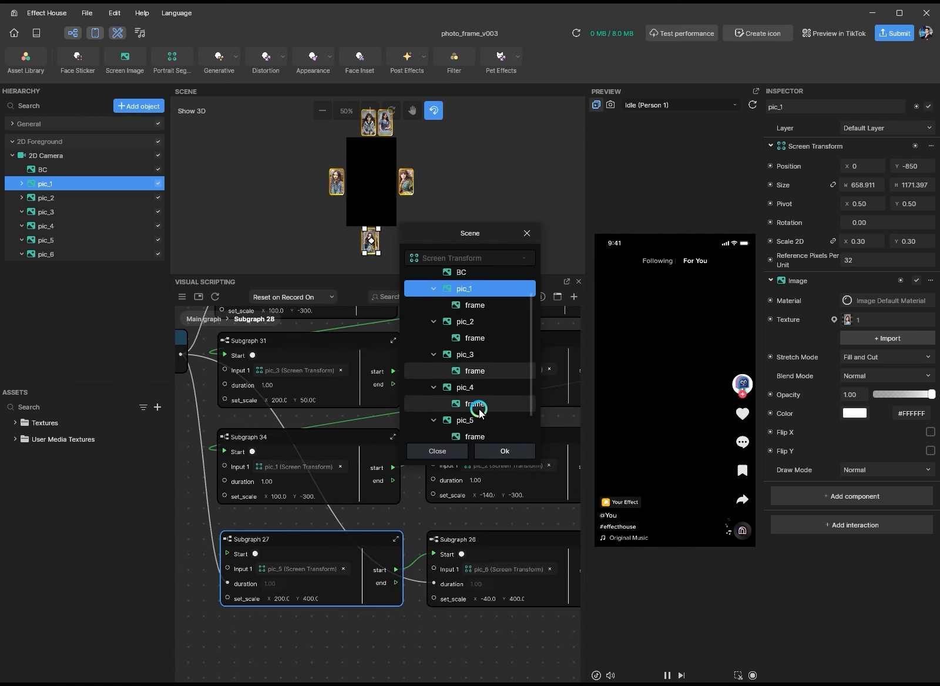
pyautogui.click(456, 384)
pyautogui.click(499, 452)
# - Set Input 1 of Subgraph 33 to pic_6's Screen Transform
pyautogui.click(491, 464)
pyautogui.scroll(-3, 491, 409)
pyautogui.click(460, 421)
pyautogui.click(502, 452)
# - Set the set_scale Y value to 400 on Subgraphs 34 and 33
pyautogui.scroll(-3, 423, 510)
pyautogui.moveTo(407, 519); pyautogui.dragTo(363, 523, button='middle')
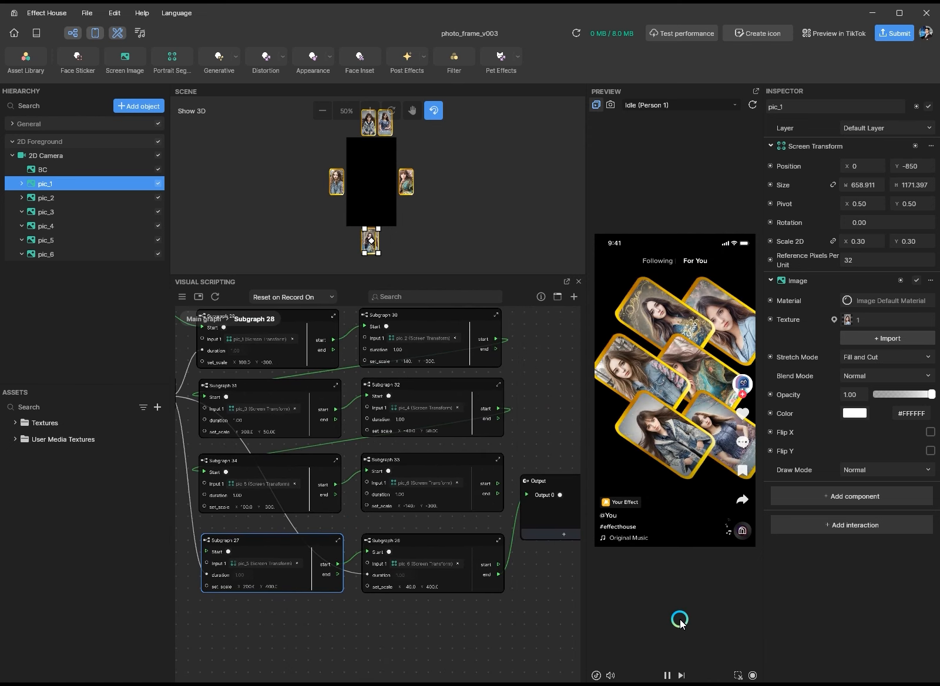
pyautogui.scroll(2, 278, 529)
pyautogui.scroll(2, 278, 527)
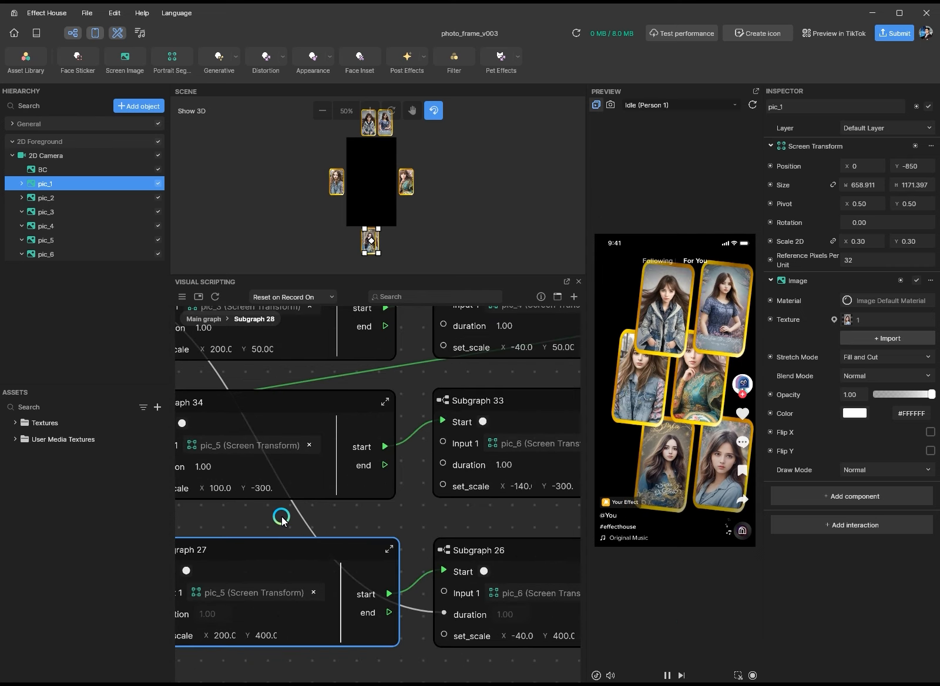
pyautogui.click(307, 482)
pyautogui.write('4')
pyautogui.moveTo(519, 502); pyautogui.dragTo(409, 512, button='middle')
pyautogui.write('400')
pyautogui.click(495, 517)
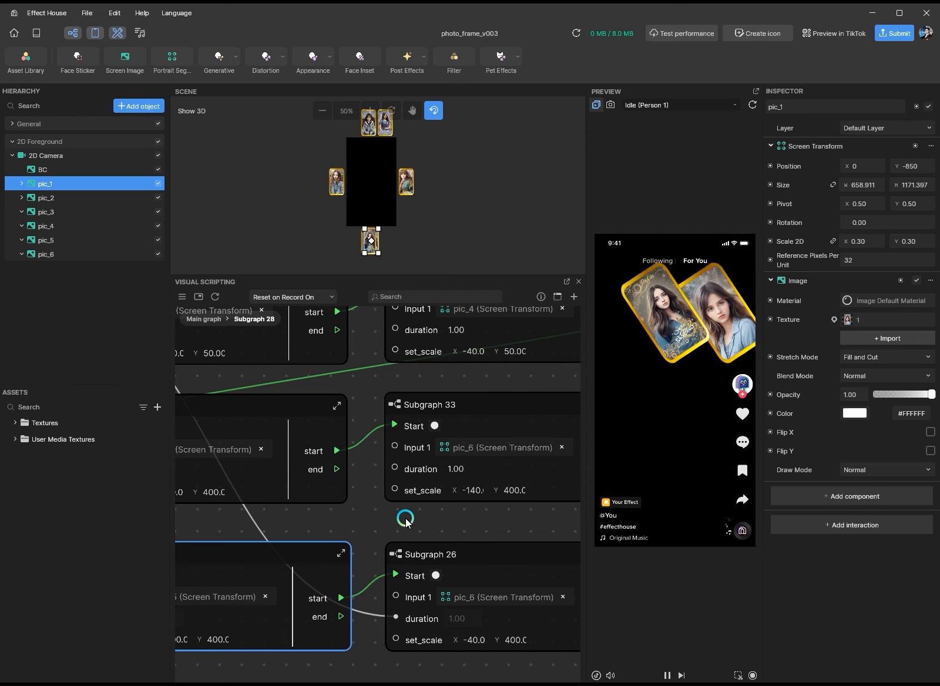
# - Examine the transit and rotation nodes inside Subgraph 27 and return to Subgraph 28
pyautogui.scroll(-3, 405, 517)
pyautogui.scroll(-2, 406, 520)
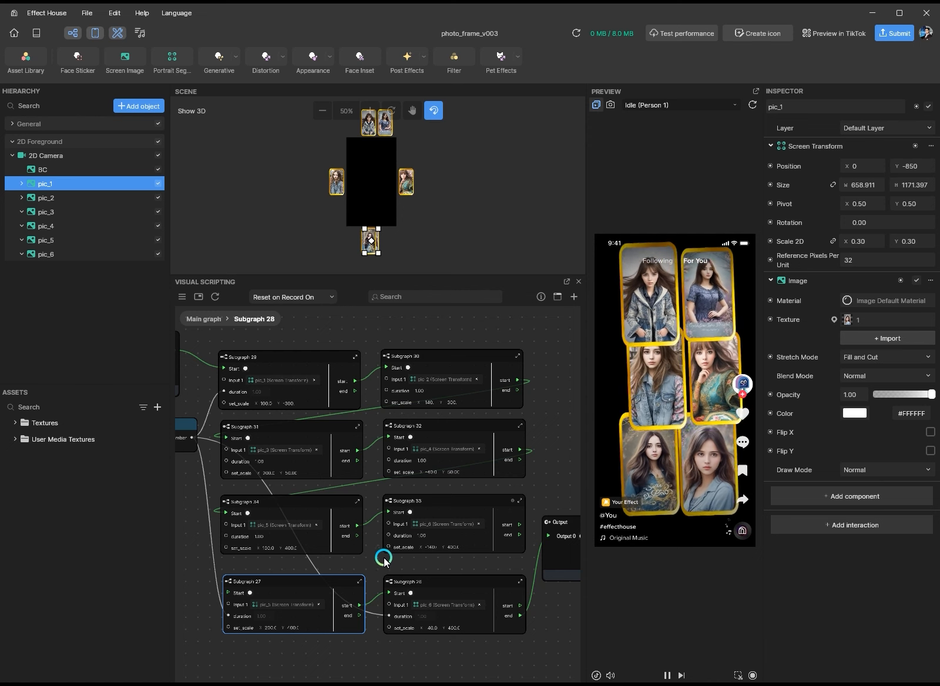
pyautogui.scroll(5, 385, 557)
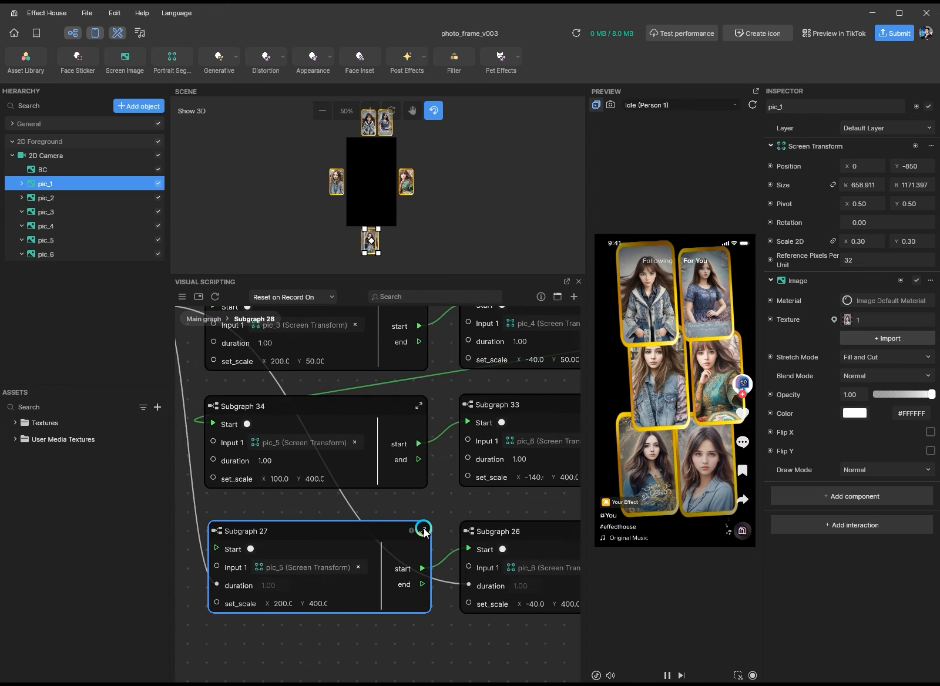
pyautogui.click(424, 531)
pyautogui.scroll(3, 472, 504)
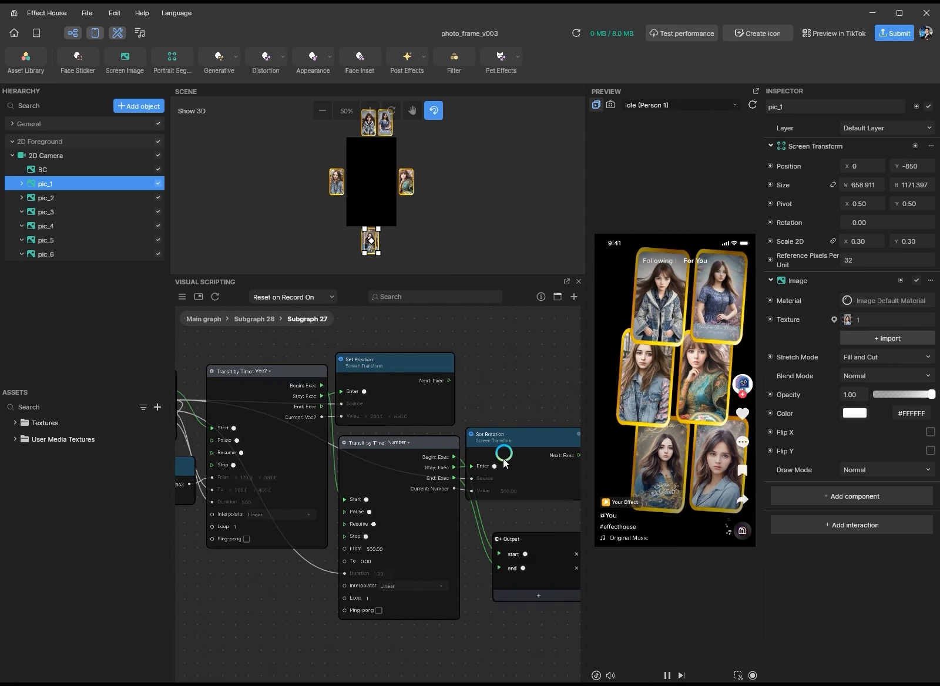
pyautogui.scroll(-3, 249, 598)
pyautogui.click(256, 320)
# - Select Subgraphs 27 and 26, and open Subgraph 34 to examine its transit, rotation and scale nodes
pyautogui.moveTo(456, 624); pyautogui.dragTo(354, 569)
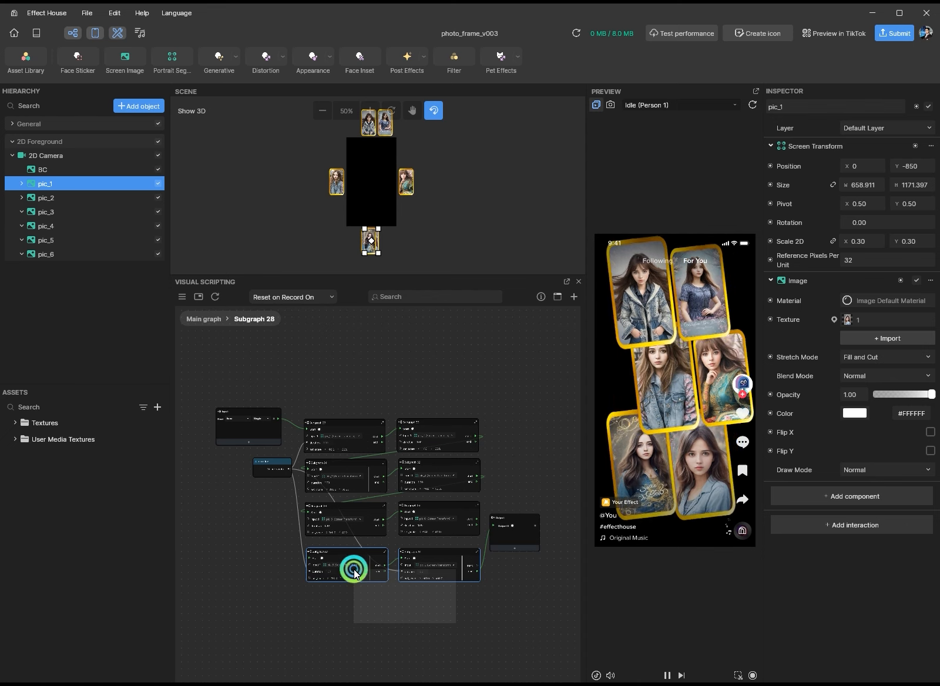
pyautogui.scroll(5, 355, 529)
pyautogui.click(425, 486)
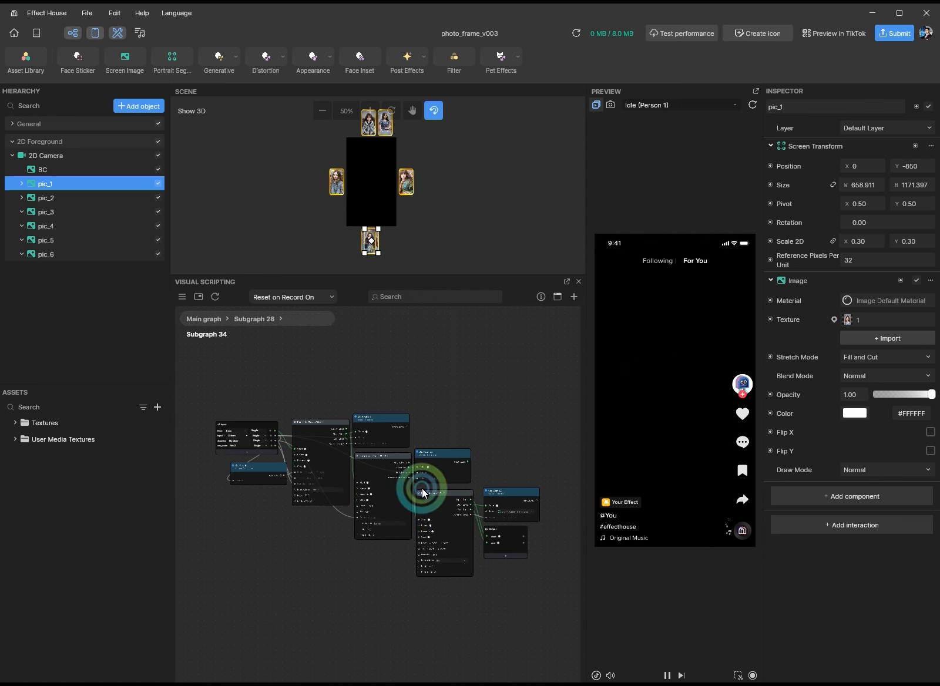
pyautogui.scroll(5, 461, 520)
pyautogui.moveTo(427, 480); pyautogui.dragTo(280, 354)
# - Return to the main graph and select Subgraph 28
pyautogui.click(204, 319)
pyautogui.scroll(2, 537, 559)
pyautogui.click(533, 513)
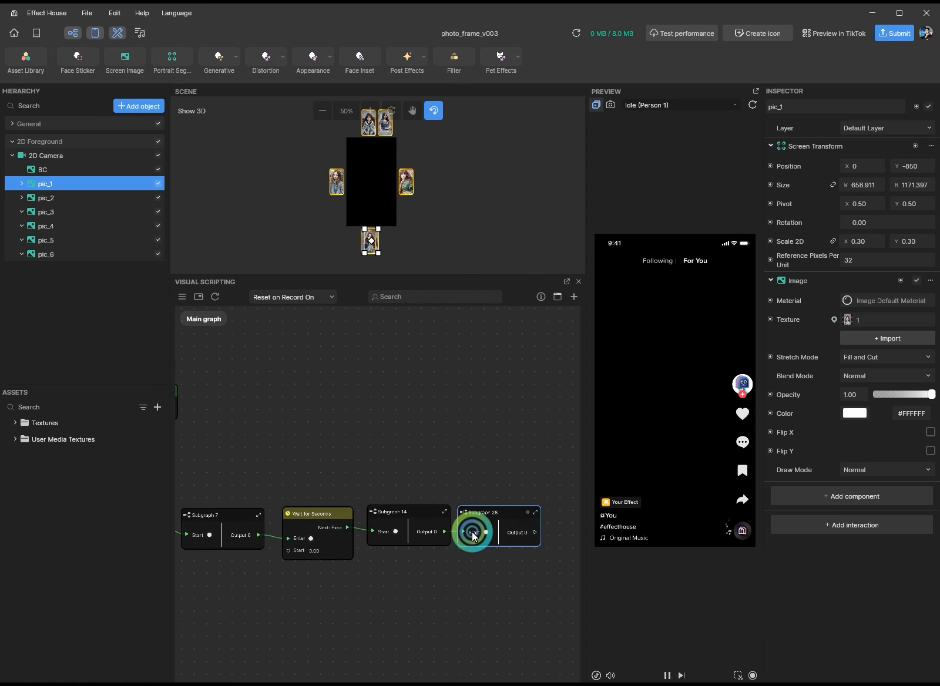
# - Examine the nodes inside Subgraphs 33, 31 and 29 within Subgraph 28
pyautogui.scroll(3, 462, 532)
pyautogui.click(526, 489)
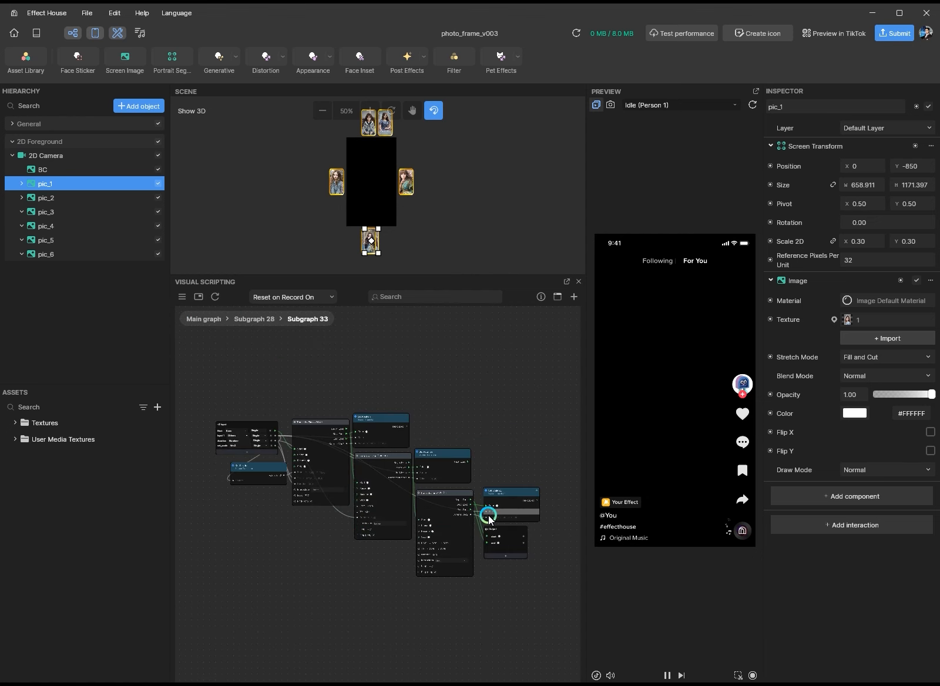
pyautogui.click(250, 319)
pyautogui.scroll(3, 376, 499)
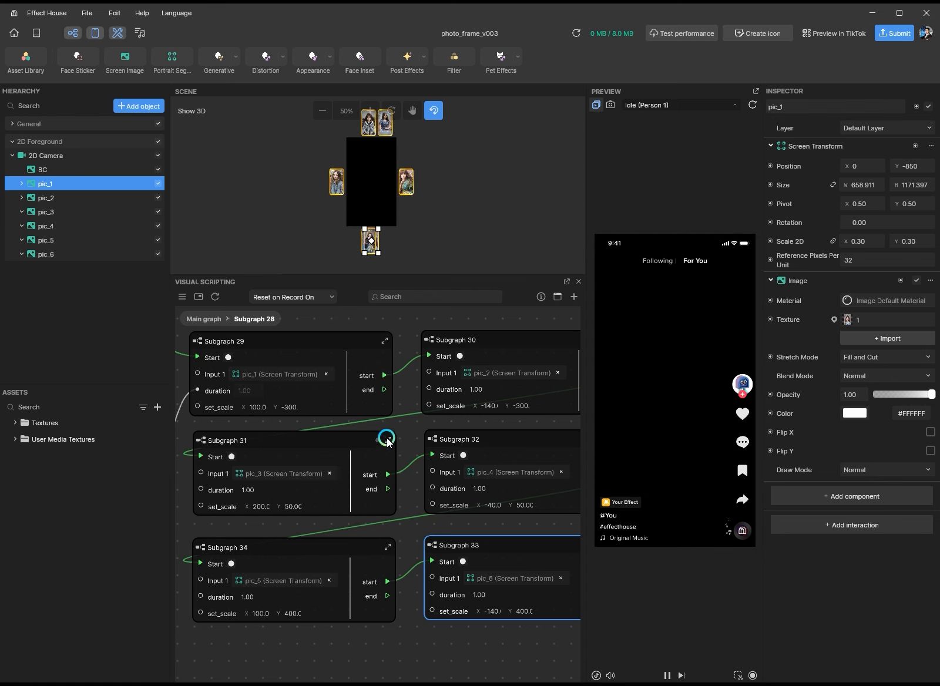
pyautogui.click(386, 439)
pyautogui.scroll(3, 461, 531)
pyautogui.moveTo(500, 501); pyautogui.dragTo(289, 389)
pyautogui.click(253, 319)
pyautogui.click(308, 515)
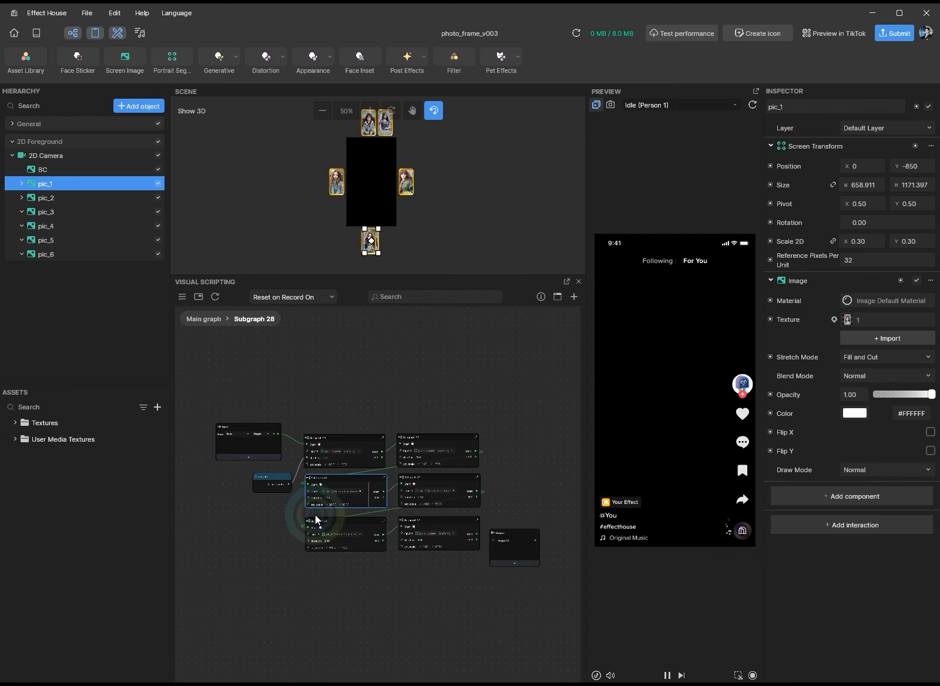
pyautogui.click(383, 439)
pyautogui.moveTo(510, 499); pyautogui.dragTo(299, 388)
pyautogui.click(359, 479)
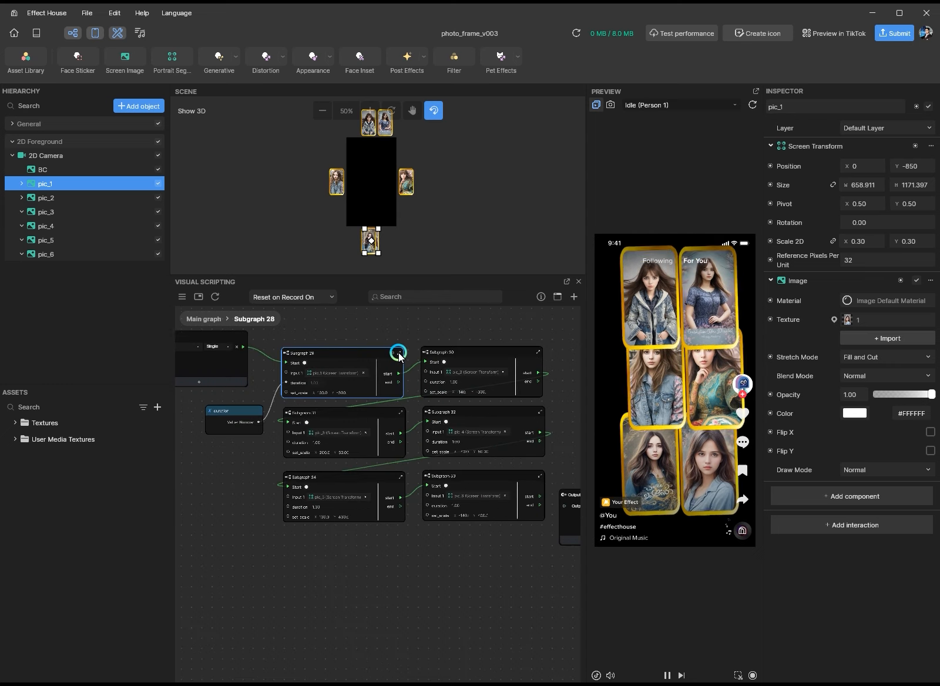
# - Set the Vec2 Transit by Time node's To X and Y to 0.25 in Subgraph 29 and return to Subgraph 28
pyautogui.click(399, 353)
pyautogui.scroll(7, 445, 553)
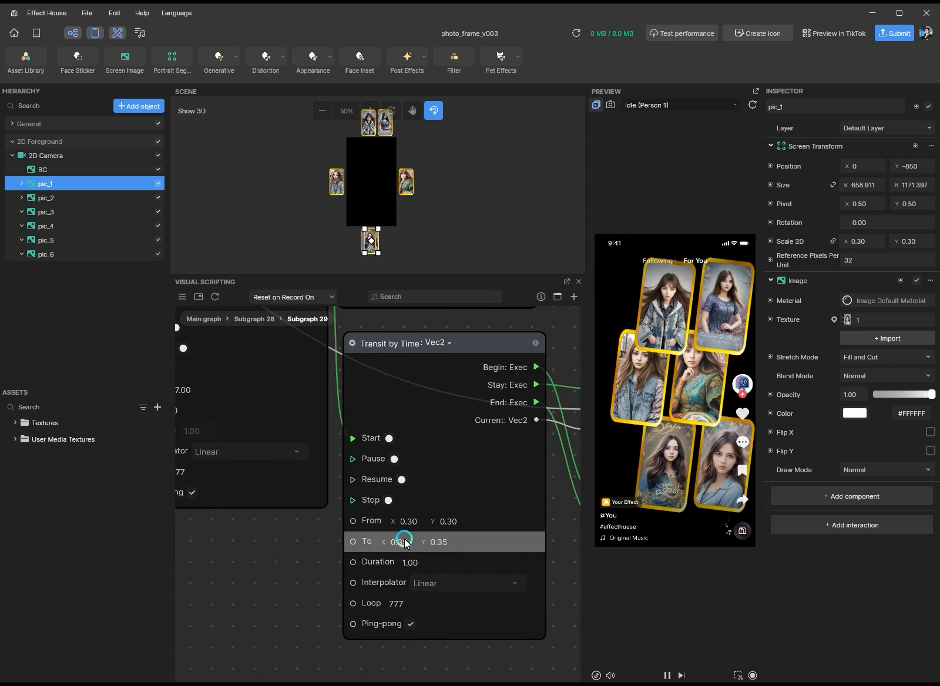
pyautogui.doubleClick(400, 542)
pyautogui.write('0.25')
pyautogui.doubleClick(440, 541)
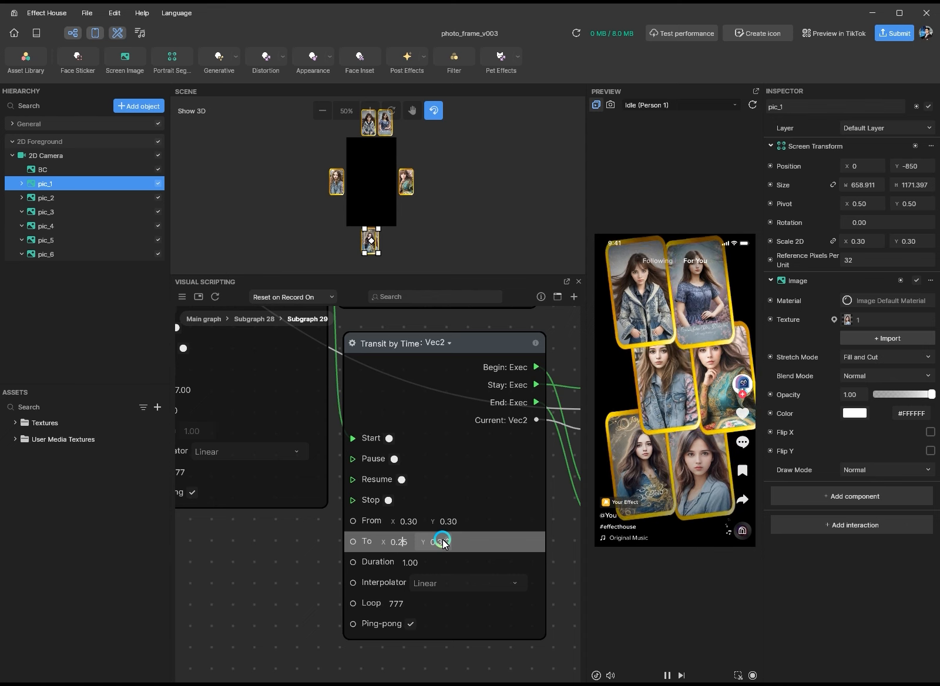
pyautogui.write('0.25')
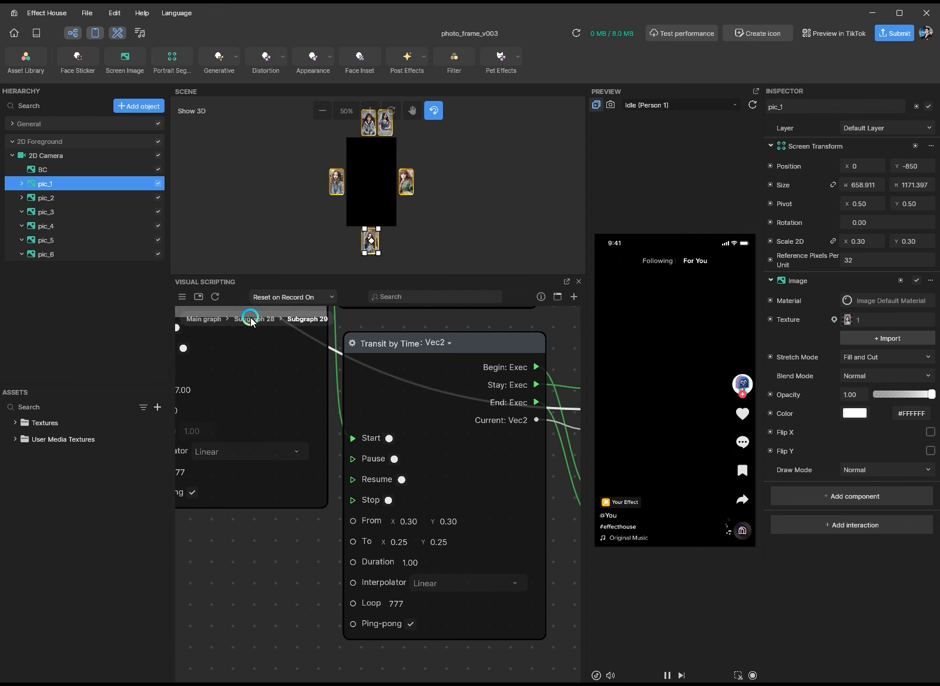
pyautogui.click(254, 318)
# - Set the To values of the Vec2 Transit by Time node in Subgraph 30 to 0.25 and return to Subgraph 28
pyautogui.click(362, 473)
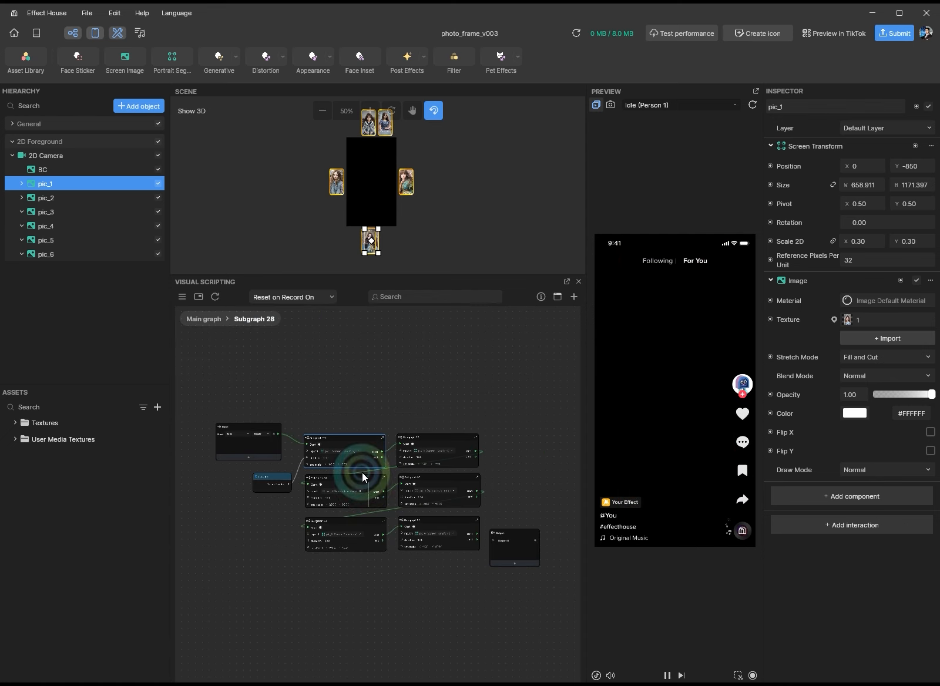
pyautogui.click(477, 437)
pyautogui.scroll(7, 433, 560)
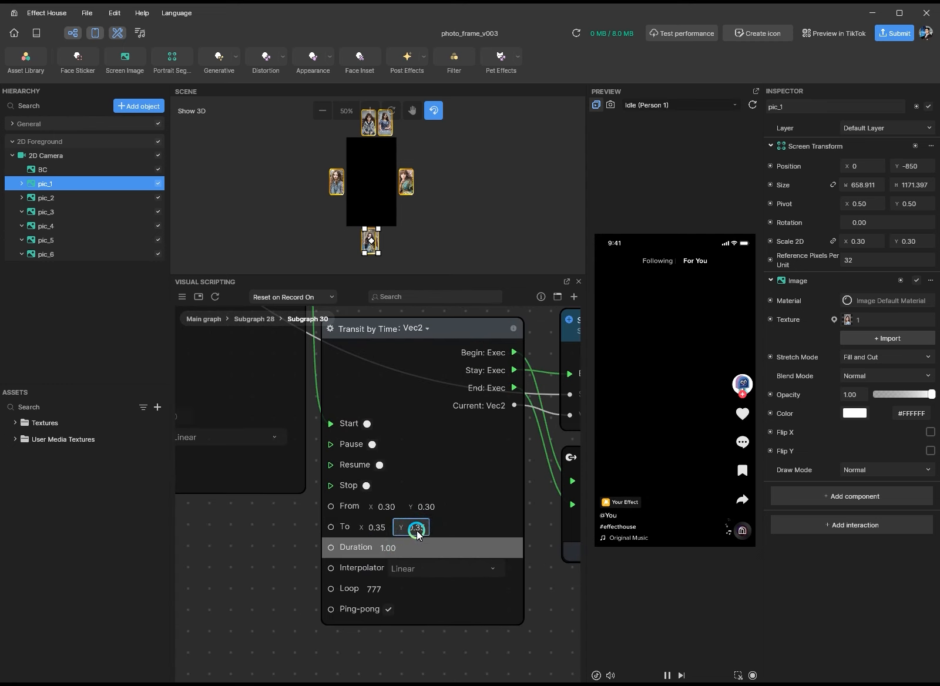
pyautogui.doubleClick(416, 527)
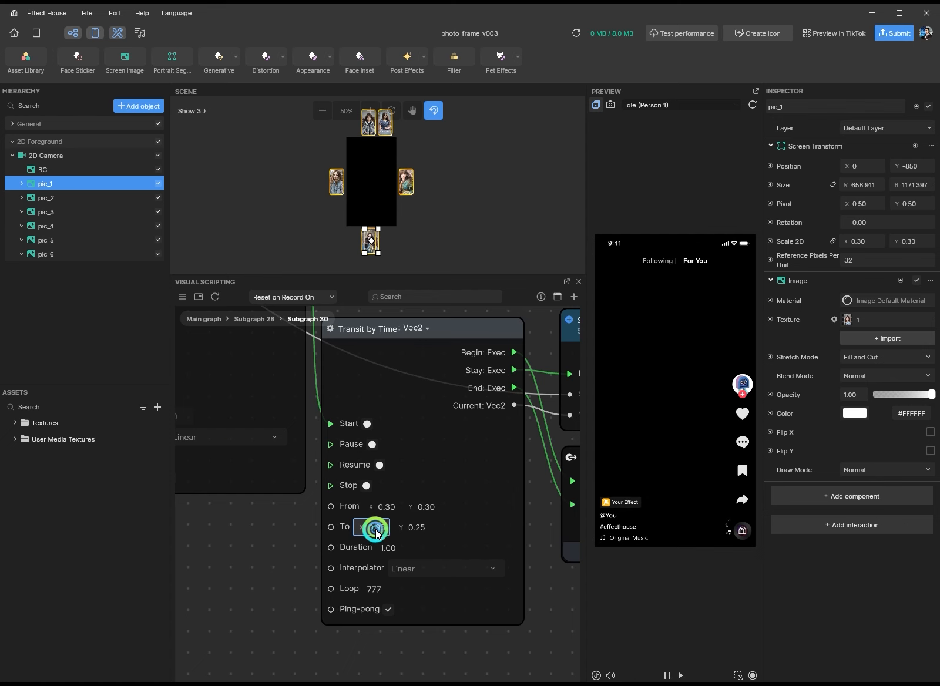
pyautogui.click(253, 318)
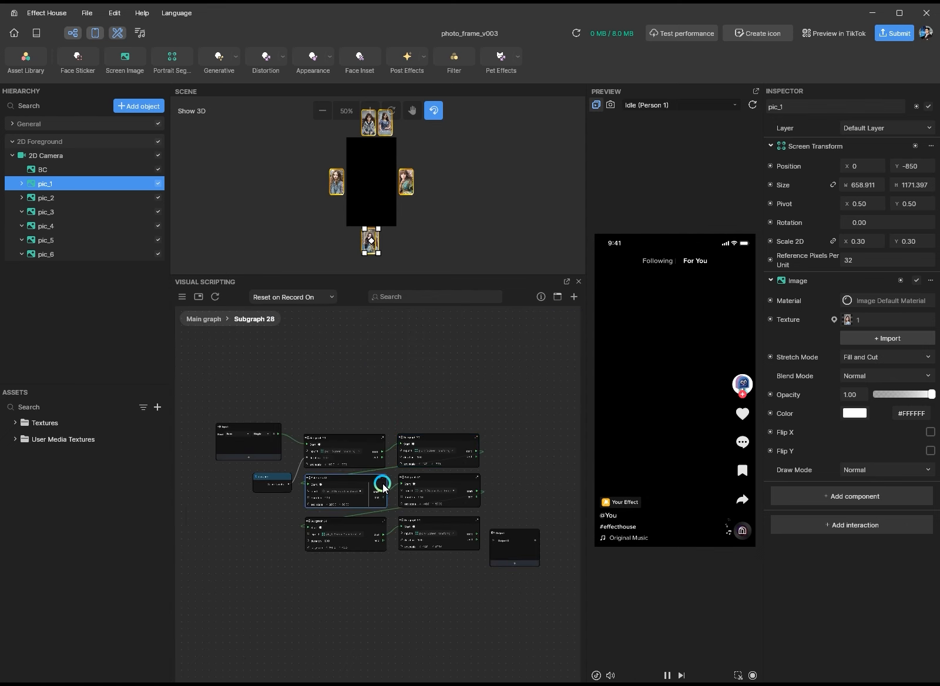
# - Set the Vec2 Transit by Time node's To X and Y to 0.25 in Subgraph 31 and return to Subgraph 28
pyautogui.click(383, 488)
pyautogui.doubleClick(337, 542)
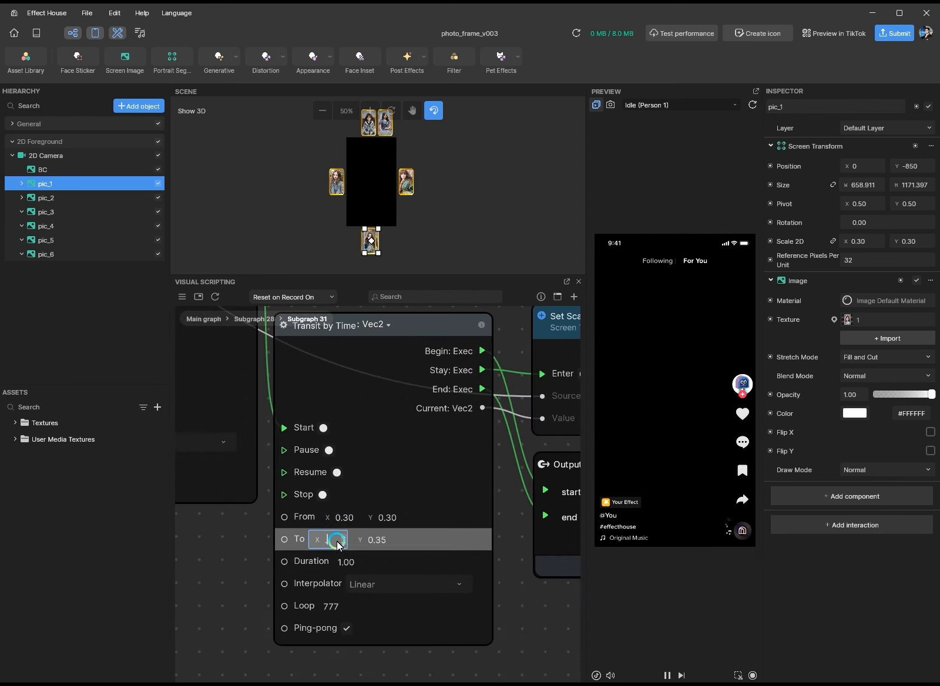
pyautogui.scroll(-1, 369, 541)
pyautogui.click(218, 429)
pyautogui.click(254, 319)
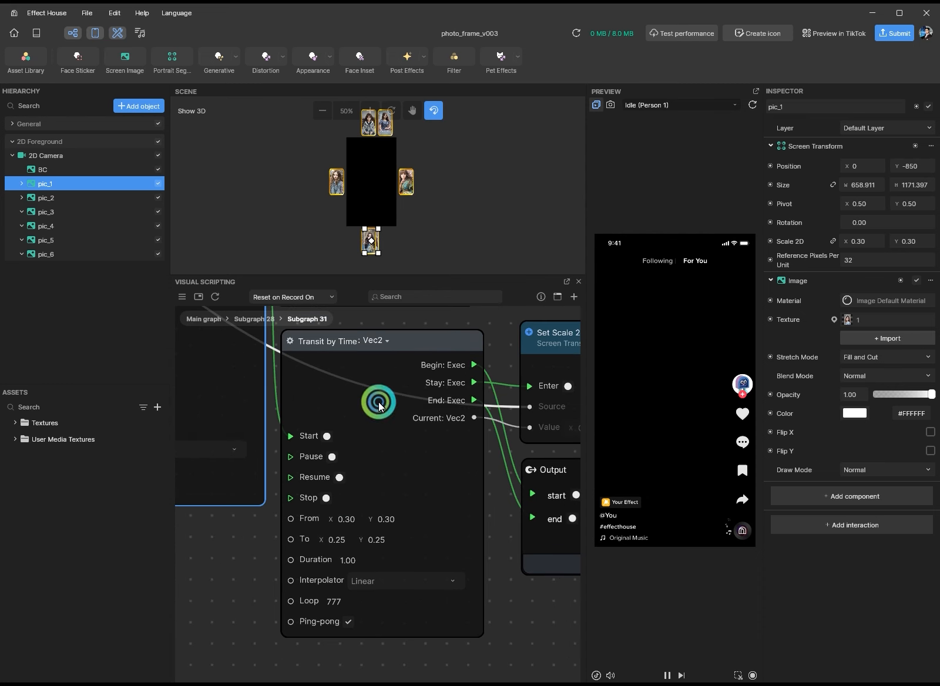
# - Set the To values of the Vec2 Transit by Time nodes in Subgraphs 32 and 34 to 0.25
pyautogui.scroll(3, 444, 577)
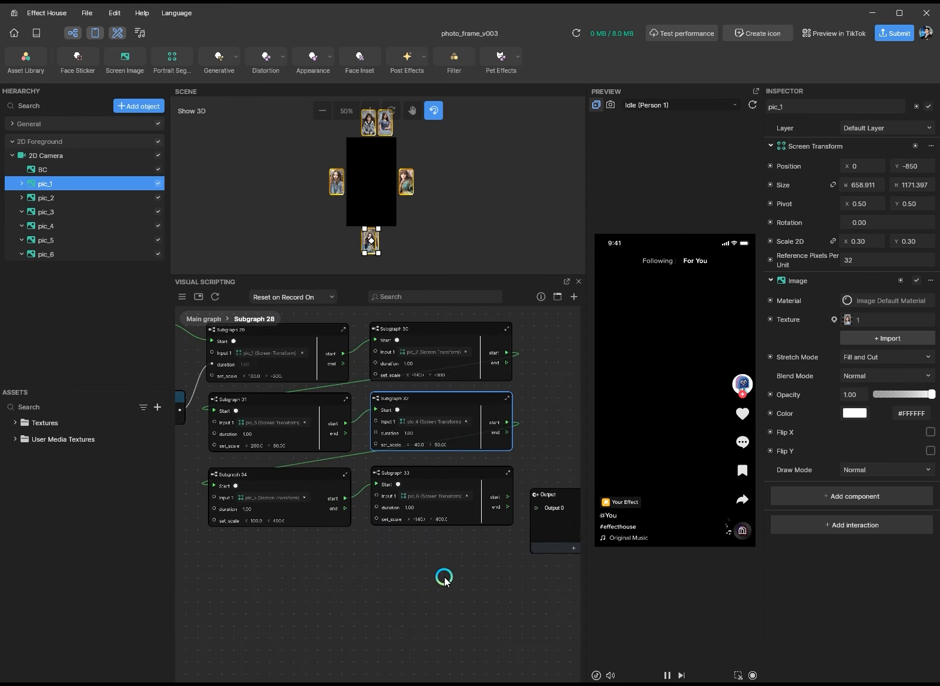
pyautogui.doubleClick(501, 411)
pyautogui.scroll(5, 436, 555)
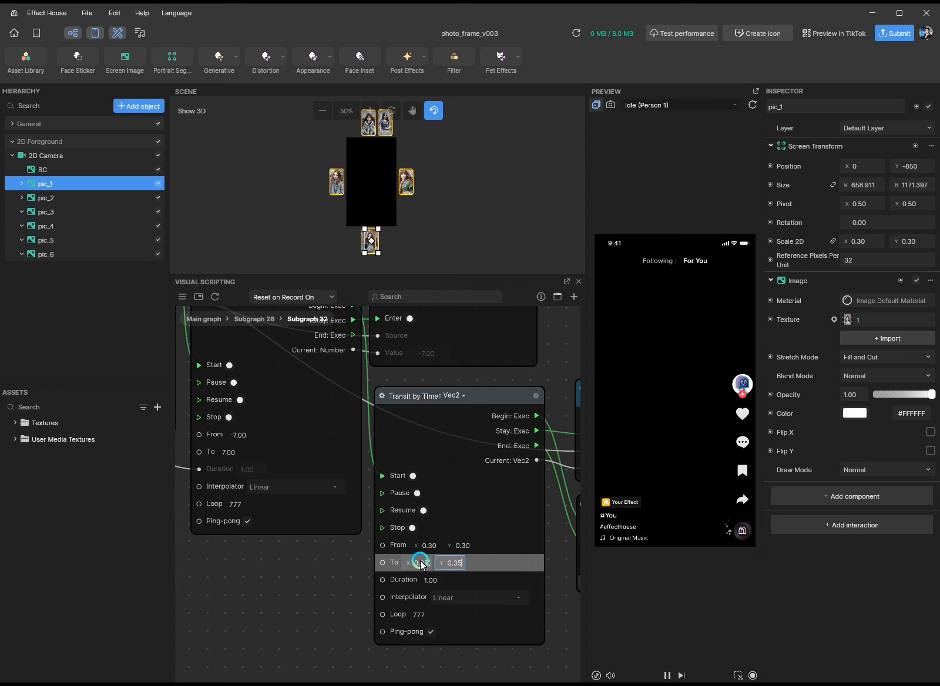
pyautogui.click(254, 319)
pyautogui.scroll(6, 405, 552)
pyautogui.moveTo(491, 545); pyautogui.dragTo(442, 547)
pyautogui.write('.')
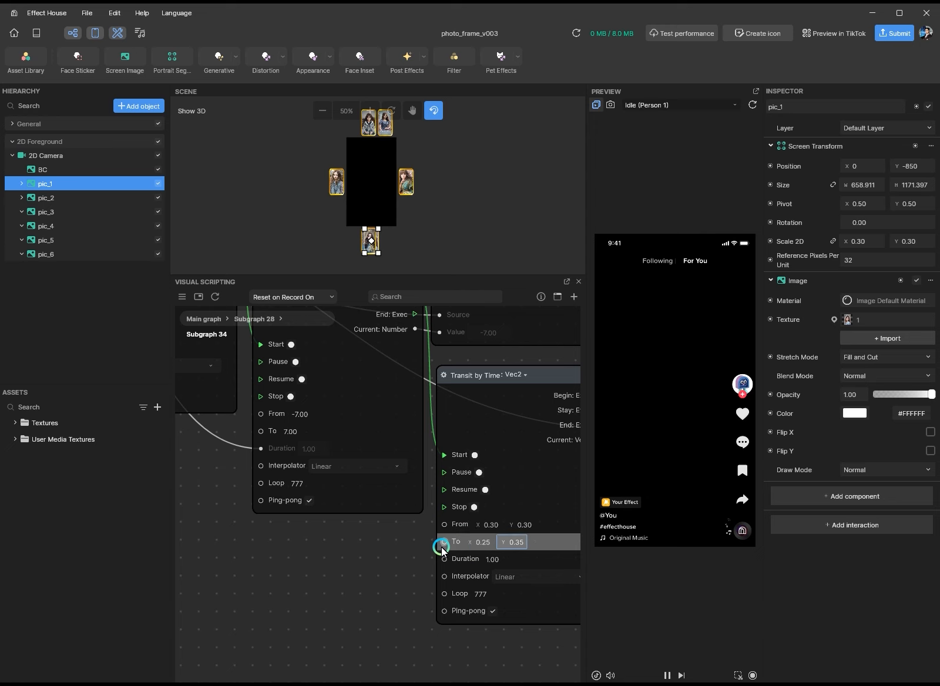
pyautogui.click(253, 320)
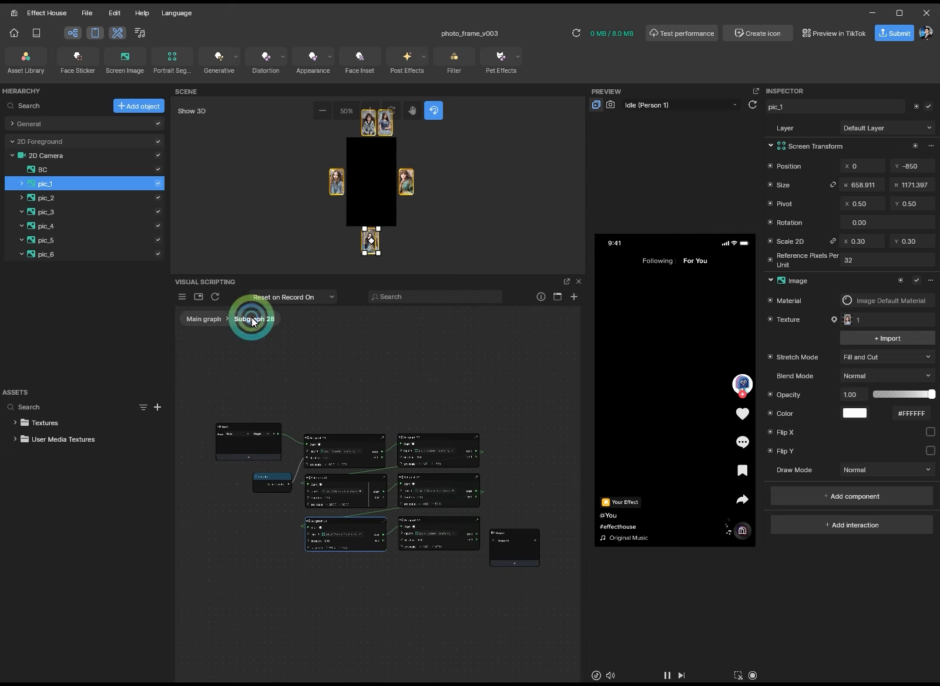
# - Set the Vec2 Transit by Time node's To X and Y to 0.25 in Subgraph 33 and return to Subgraph 28
pyautogui.doubleClick(477, 521)
pyautogui.scroll(3, 466, 568)
pyautogui.click(365, 486)
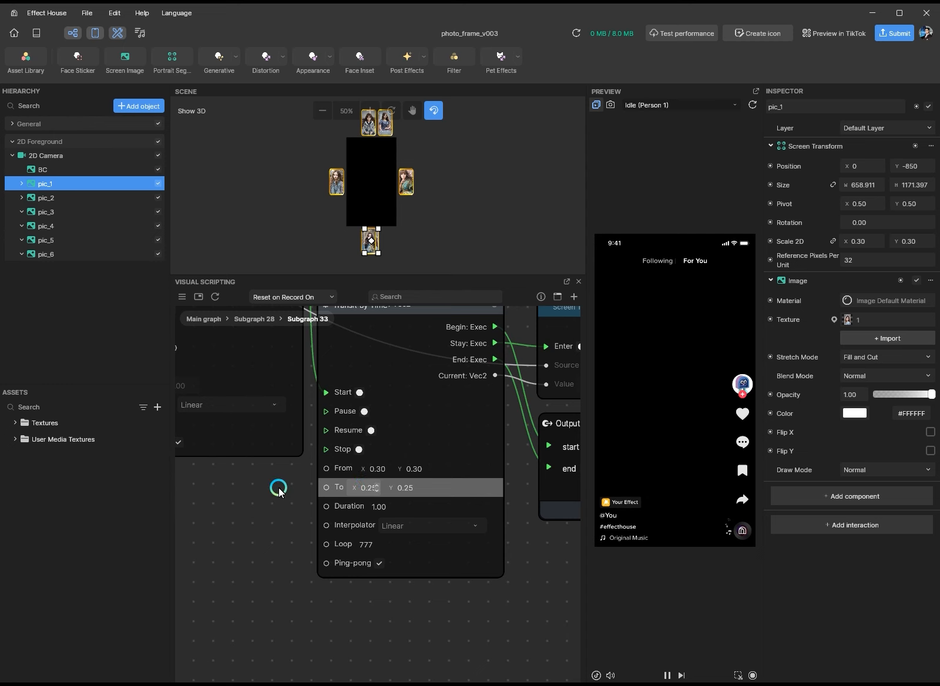
pyautogui.click(252, 319)
# - Play the effect in the preview and connect the duration node to the duration inputs of all six photo subgraphs
pyautogui.click(650, 431)
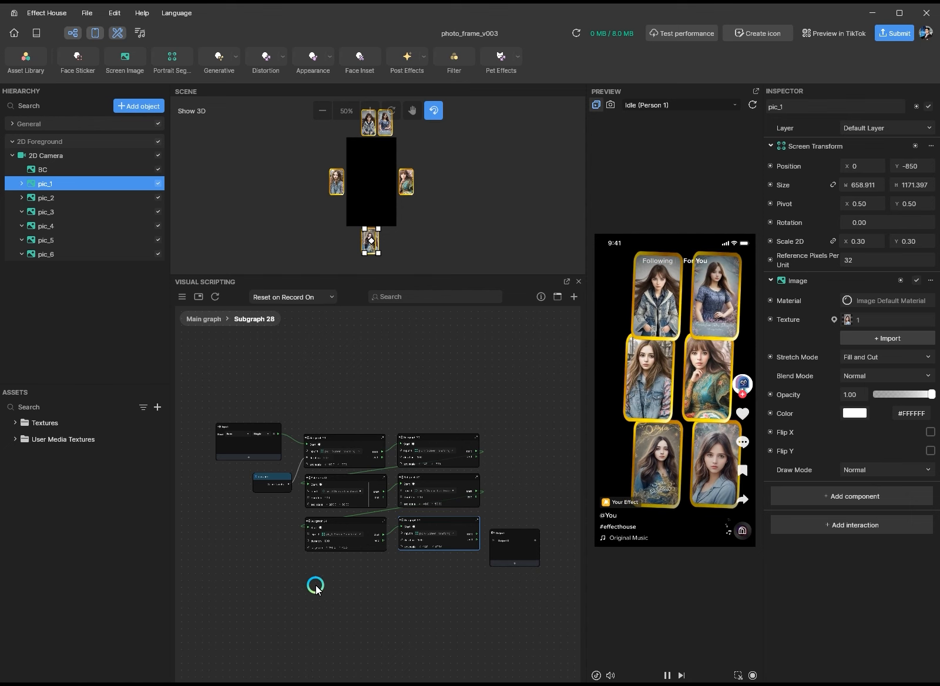
pyautogui.scroll(3, 285, 498)
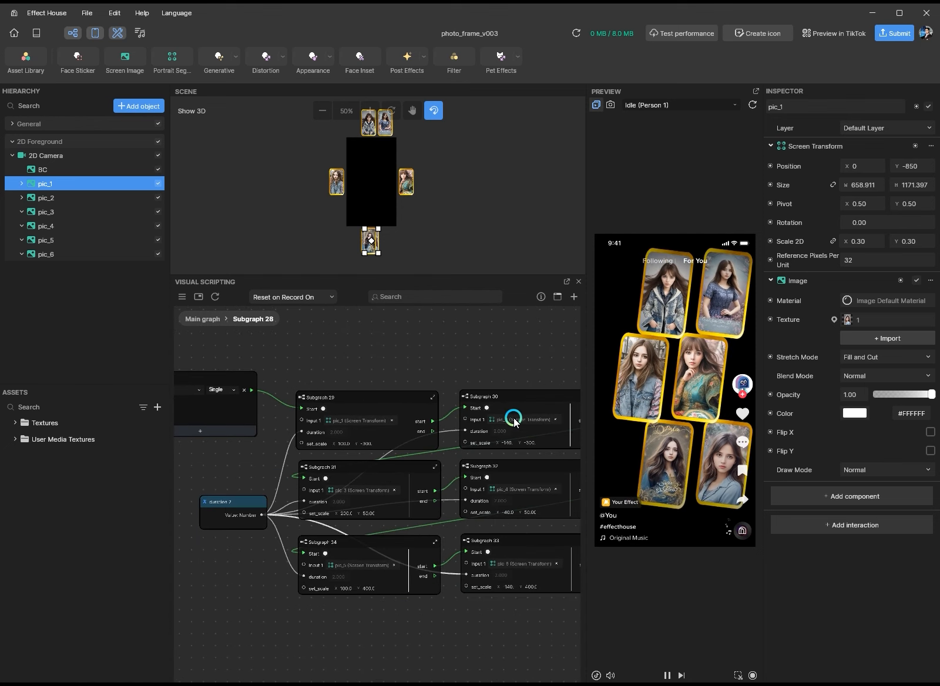
pyautogui.click(87, 12)
pyautogui.click(81, 11)
pyautogui.click(87, 12)
pyautogui.click(230, 235)
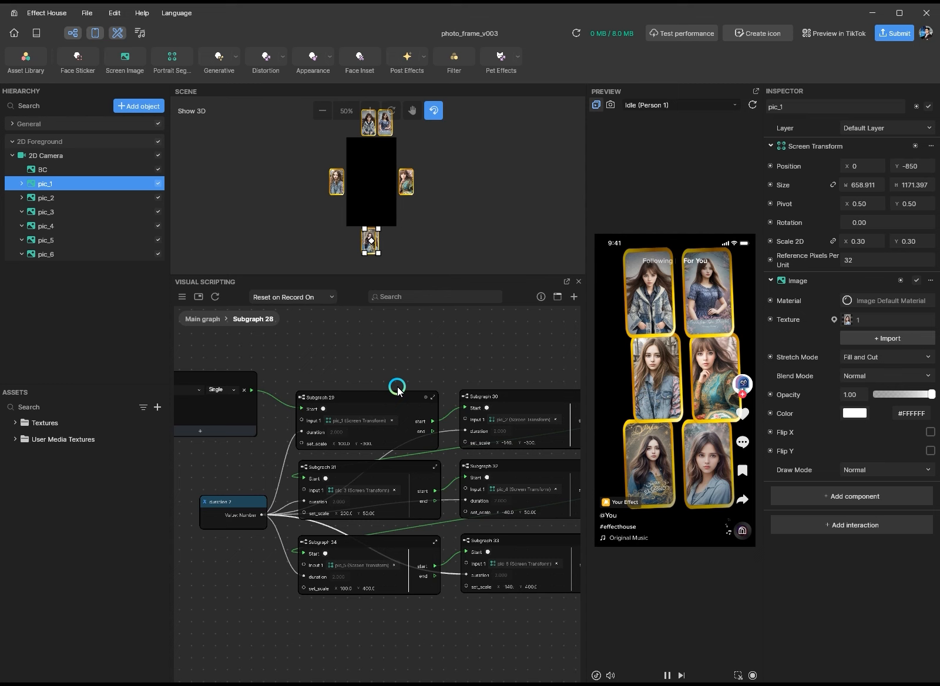
# - Add a Basic Particles visual effect object to the scene
pyautogui.scroll(-3, 342, 404)
pyautogui.click(130, 110)
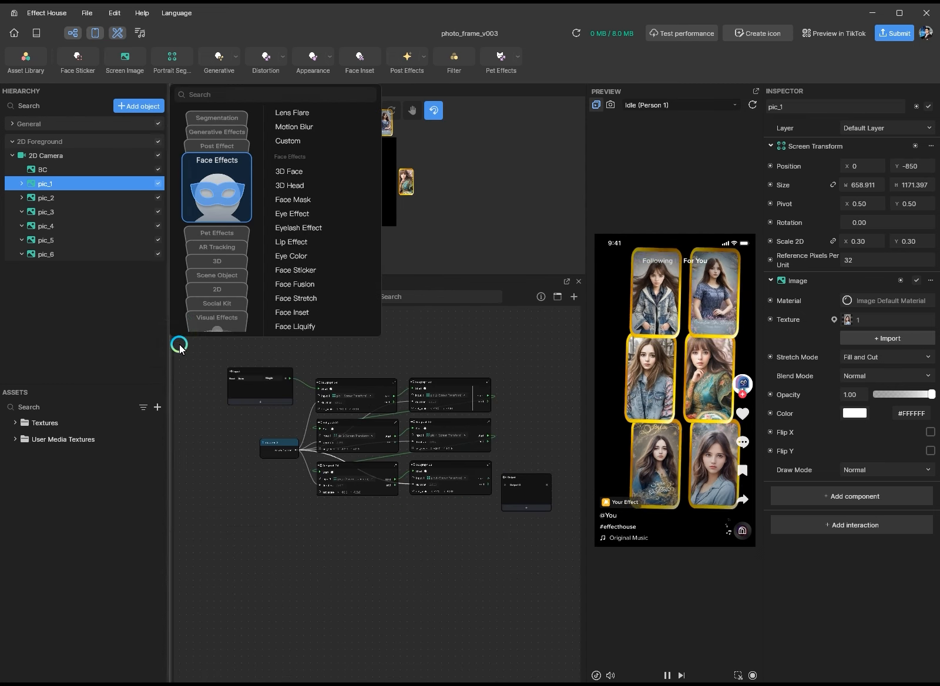
pyautogui.scroll(-3, 308, 217)
pyautogui.click(308, 223)
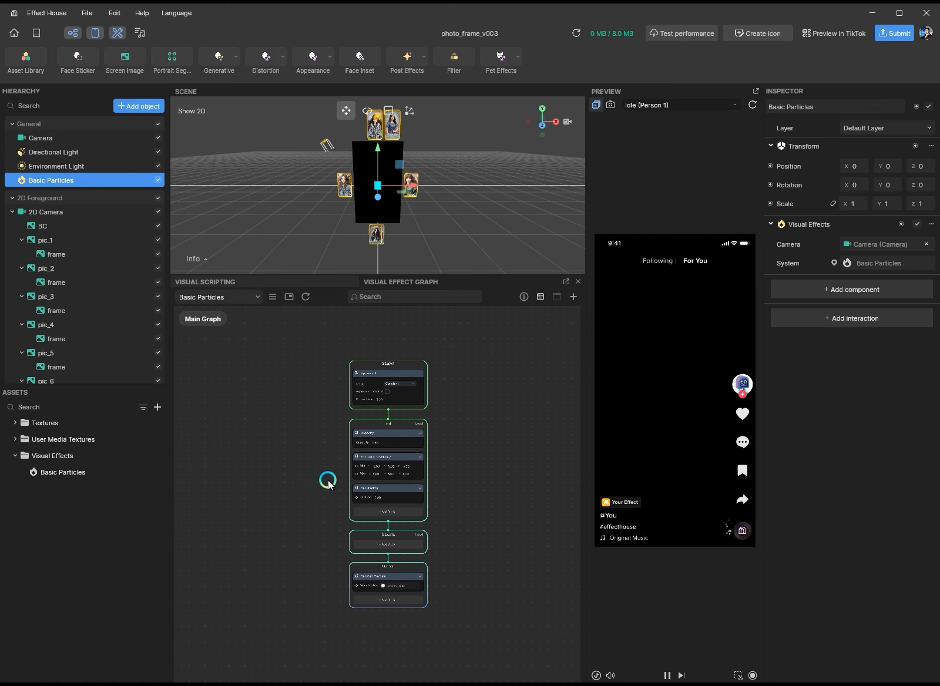
# - Set the minimum Y velocity to 11 in the Set Random Velocity block of the particles' Init stage
pyautogui.scroll(6, 387, 474)
pyautogui.moveTo(410, 470); pyautogui.dragTo(275, 466)
pyautogui.write('11')
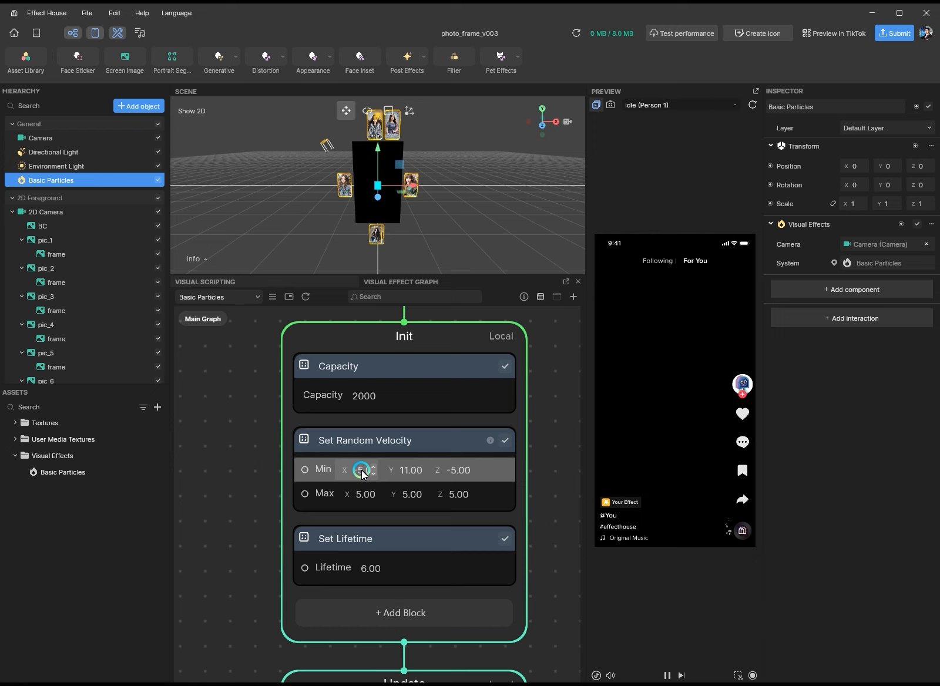
# - Try an X velocity range of -2 to 2 in the Set Random Velocity block
pyautogui.doubleClick(359, 472)
pyautogui.write('2')
pyautogui.doubleClick(363, 498)
pyautogui.write('2')
pyautogui.moveTo(363, 496); pyautogui.dragTo(343, 513)
pyautogui.write('5')
pyautogui.click(245, 487)
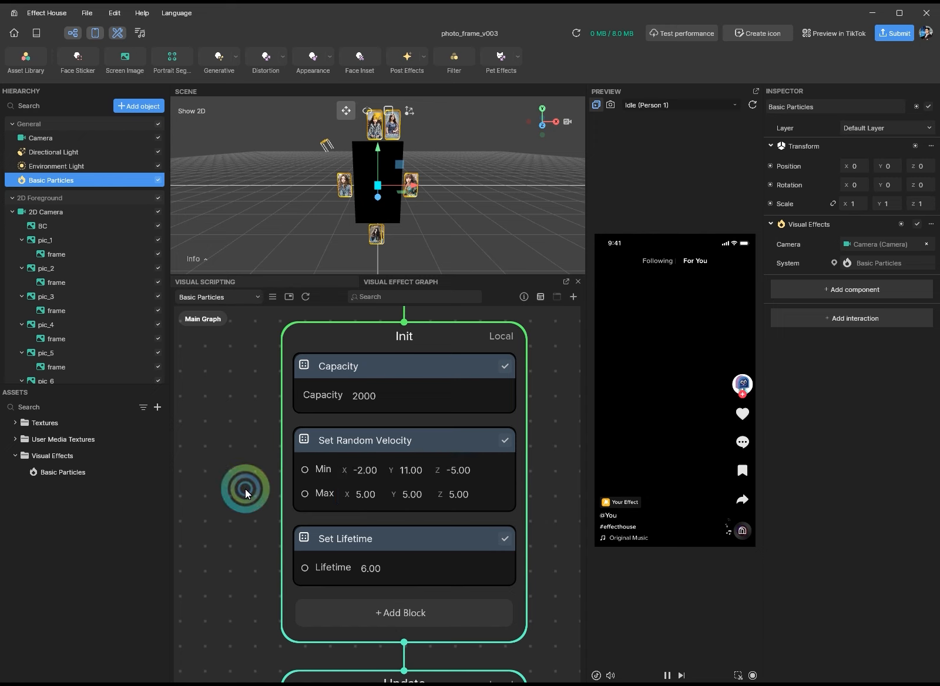
# - Add a Set Color block to the particles' Init stage
pyautogui.scroll(-5, 245, 487)
pyautogui.click(388, 518)
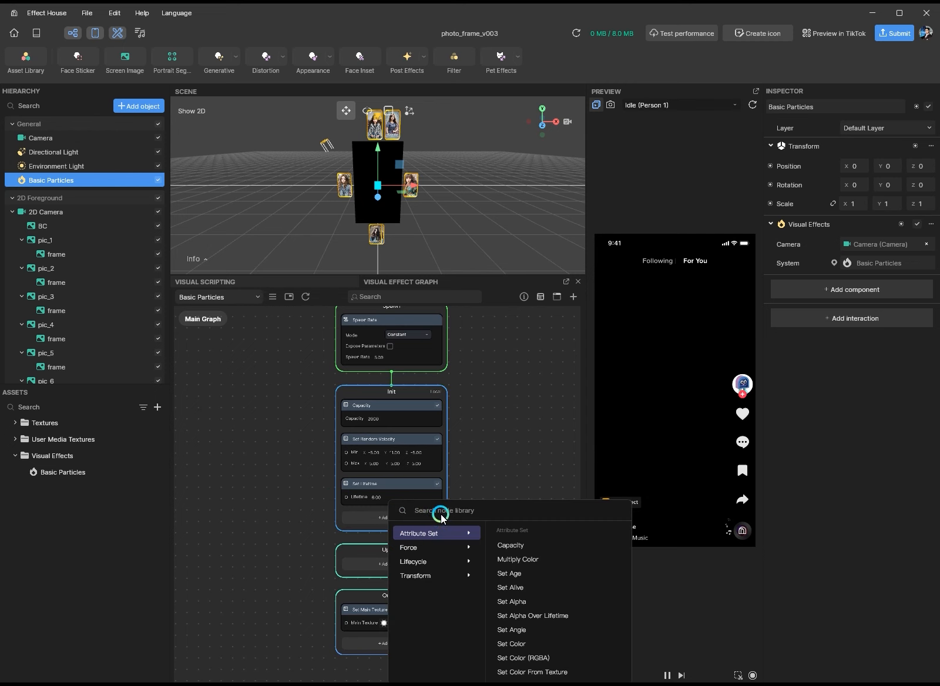
pyautogui.write('set c')
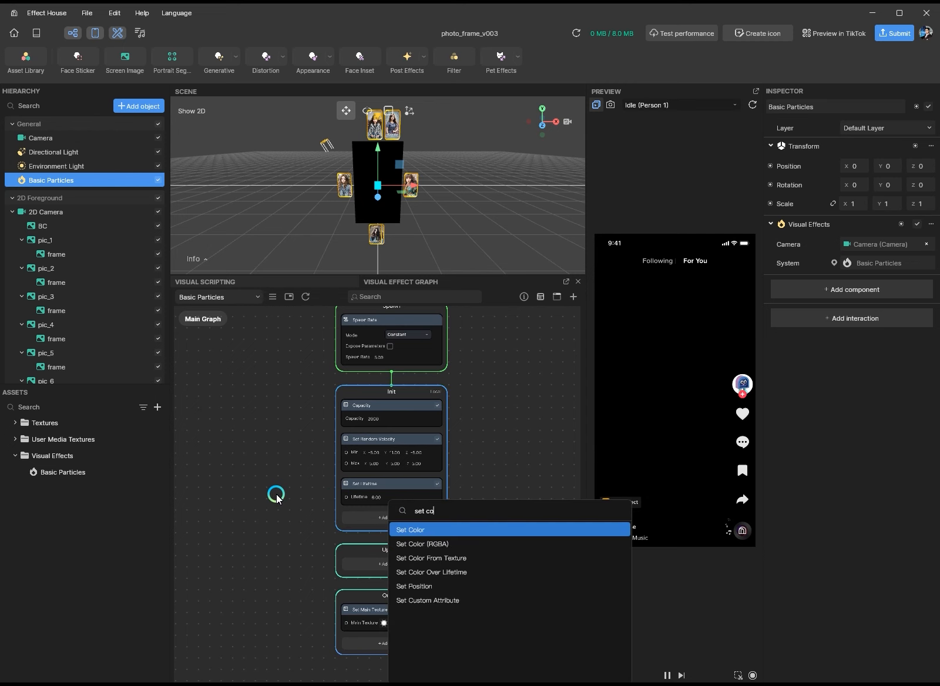
pyautogui.write('o')
pyautogui.press('Return')
# - Feed the Set Color block's Color input from a new HSV to RGB node and place it beside the Init stage
pyautogui.scroll(4, 310, 529)
pyautogui.moveTo(372, 531); pyautogui.dragTo(277, 507)
pyautogui.write('hsv')
pyautogui.press('Return')
pyautogui.moveTo(430, 510); pyautogui.dragTo(279, 523)
# - Feed the HSV input from a new Const Vec3 node with Y set to 0.8 and Z set to 1
pyautogui.moveTo(193, 556); pyautogui.dragTo(235, 403)
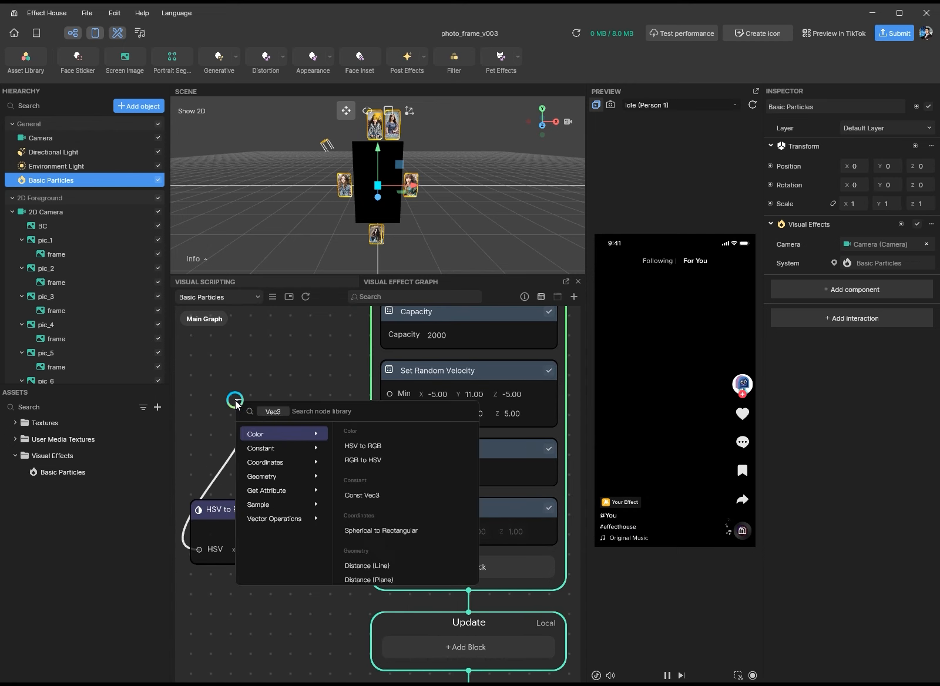
pyautogui.write('con')
pyautogui.click(260, 430)
pyautogui.moveTo(442, 504); pyautogui.dragTo(254, 382)
pyautogui.click(203, 438)
pyautogui.write('0.8')
pyautogui.click(200, 459)
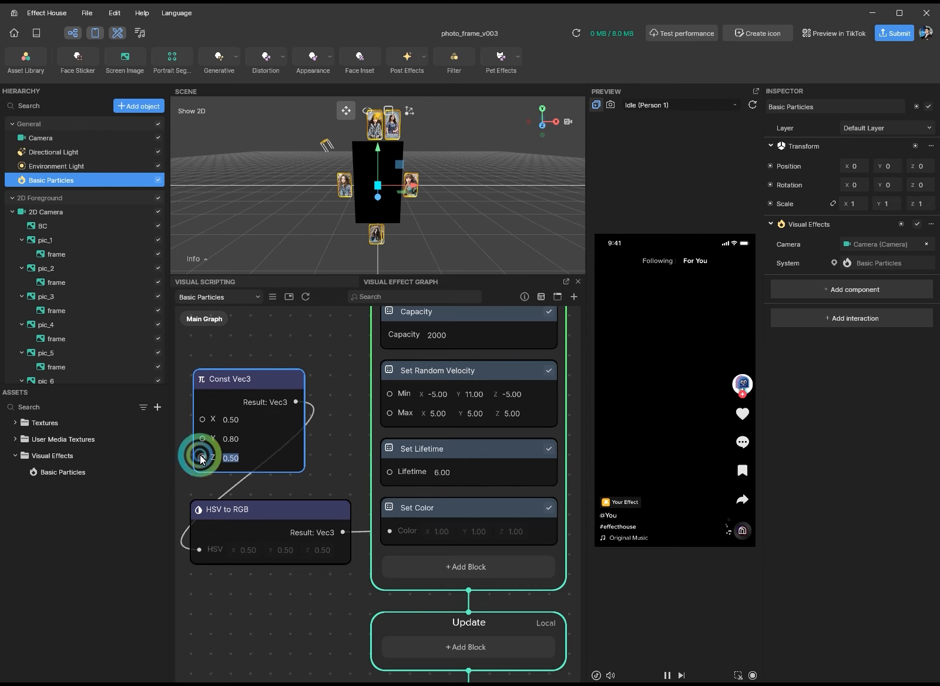
# - Drive the Const Vec3 node's X input with a new Random node placed above it
pyautogui.moveTo(264, 550); pyautogui.dragTo(253, 373)
pyautogui.write('r')
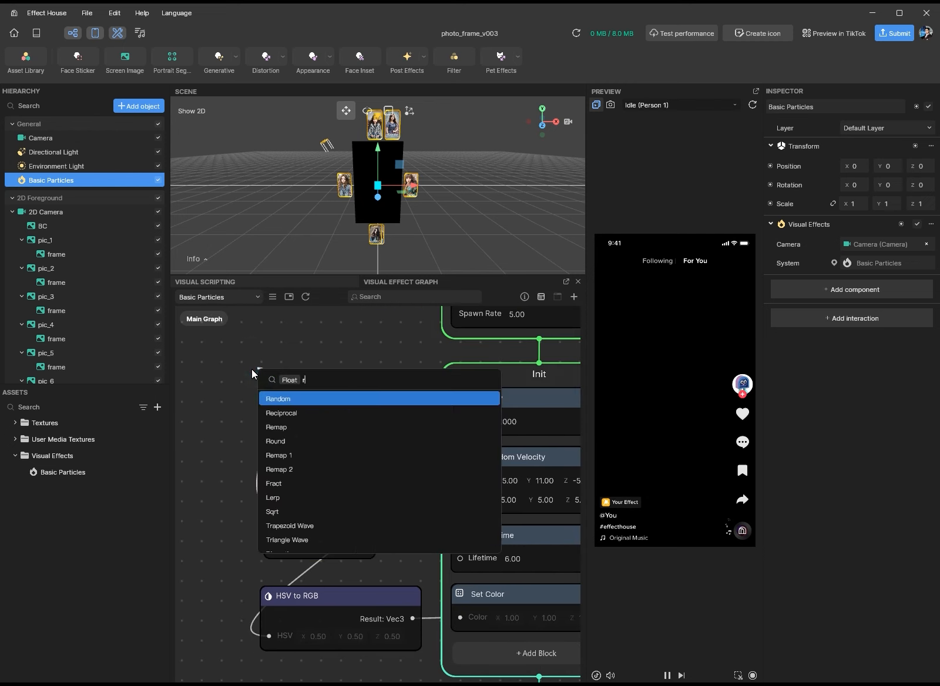
pyautogui.click(297, 401)
pyautogui.moveTo(411, 506); pyautogui.dragTo(298, 359)
# - Add a Position: Box block below Set Color in the particles' Init stage
pyautogui.scroll(-5, 214, 538)
pyautogui.moveTo(212, 552); pyautogui.dragTo(228, 497, button='middle')
pyautogui.scroll(3, 323, 632)
pyautogui.moveTo(315, 645); pyautogui.dragTo(285, 669, button='middle')
pyautogui.scroll(-3, 292, 594)
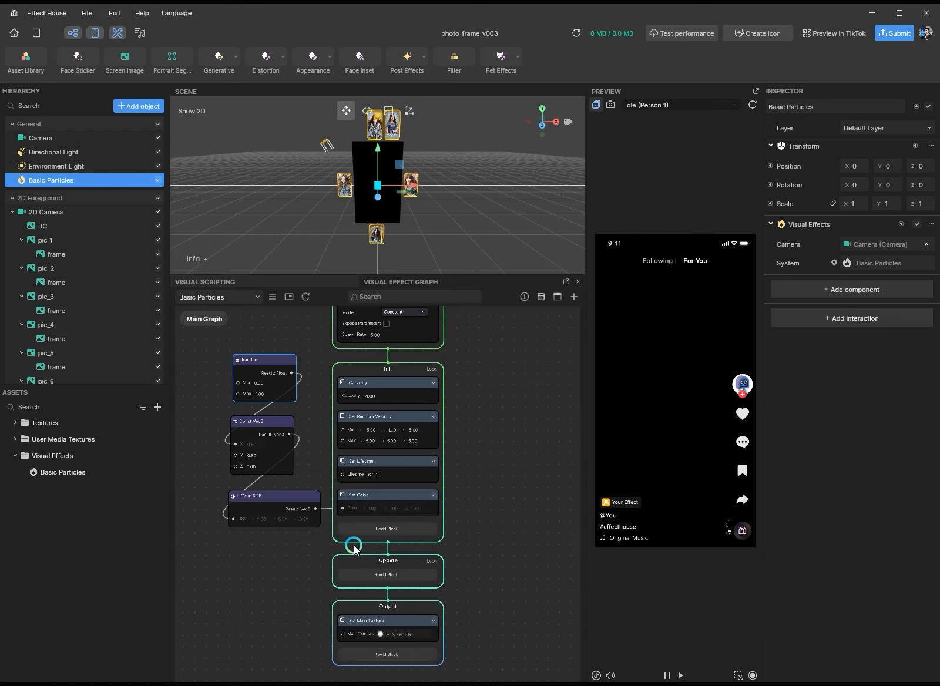
pyautogui.click(384, 529)
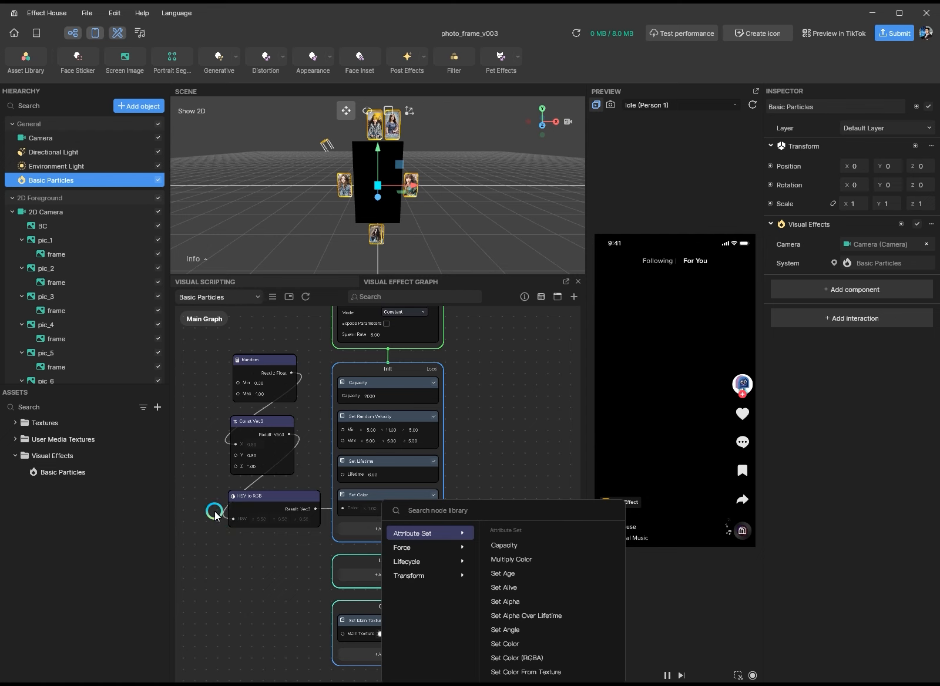
pyautogui.write('post')
pyautogui.click(393, 529)
# - Set the Position: Box block's Scale to X 23, Y 1 and Z 37
pyautogui.scroll(5, 447, 592)
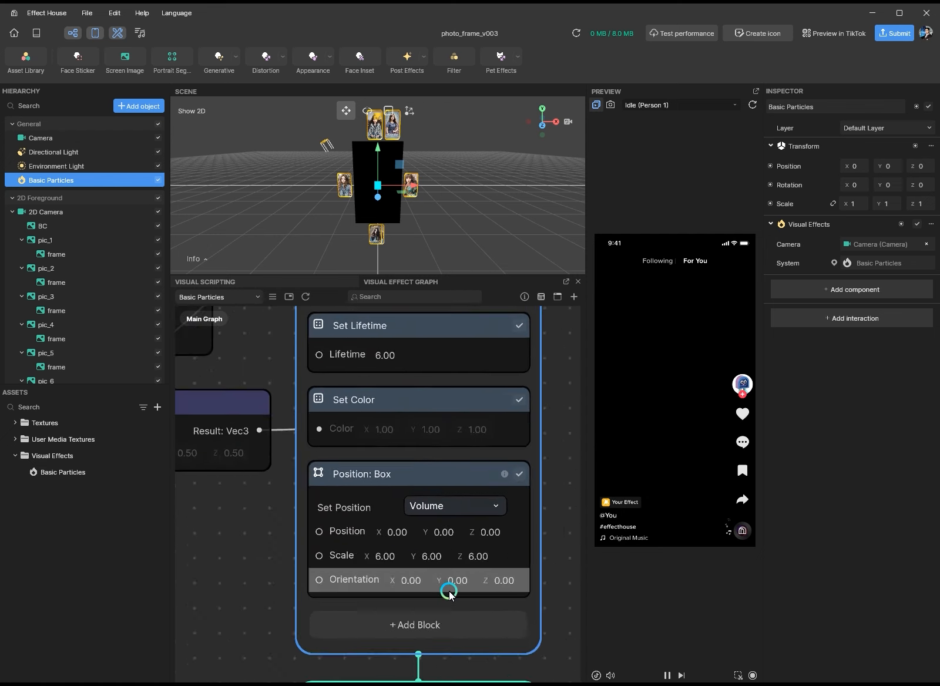
pyautogui.click(367, 549)
pyautogui.write('23')
pyautogui.press('Tab')
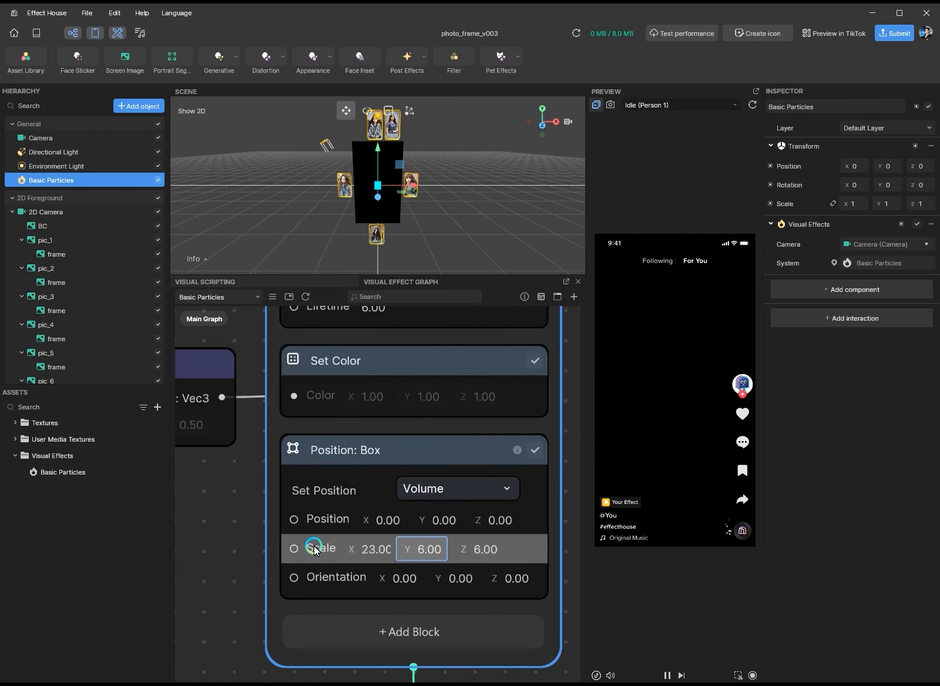
pyautogui.click(479, 556)
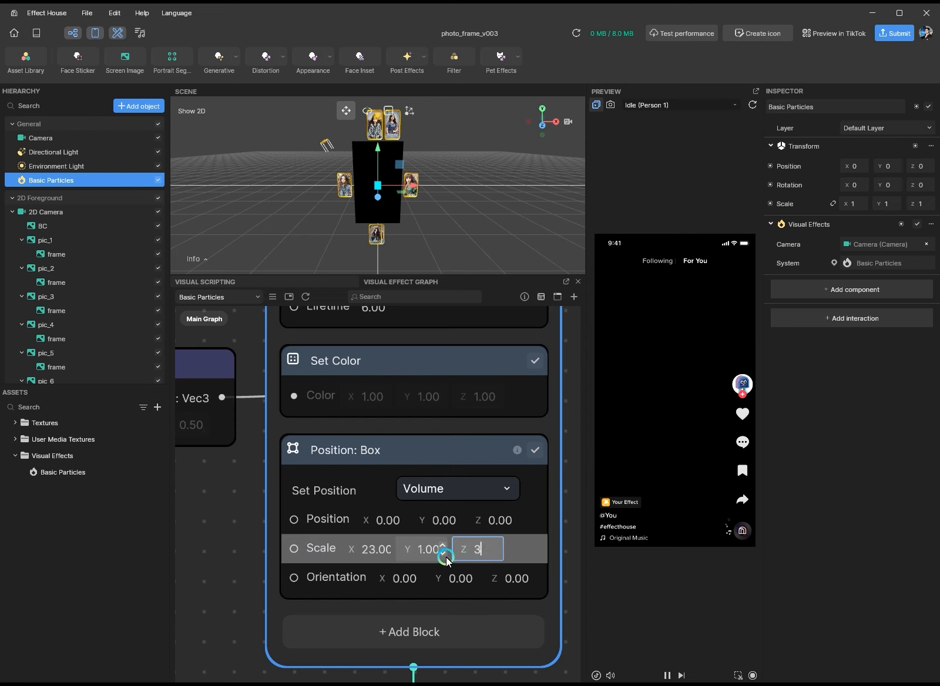
pyautogui.scroll(-8, 279, 552)
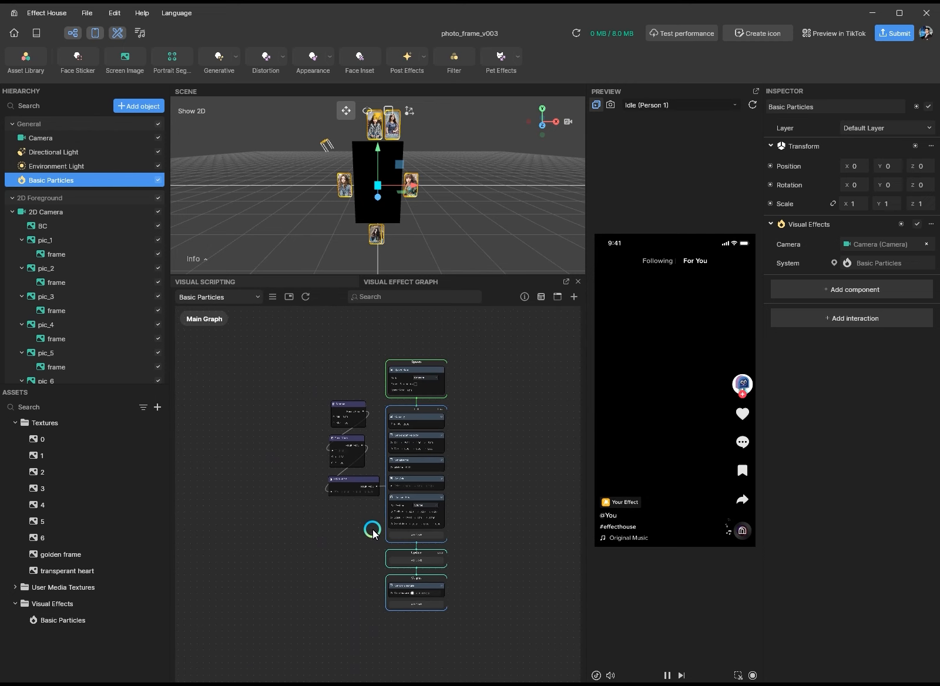
# - Add an Add Gravity block to the particles' Update stage and set its Y force to -3
pyautogui.scroll(4, 370, 528)
pyautogui.click(475, 585)
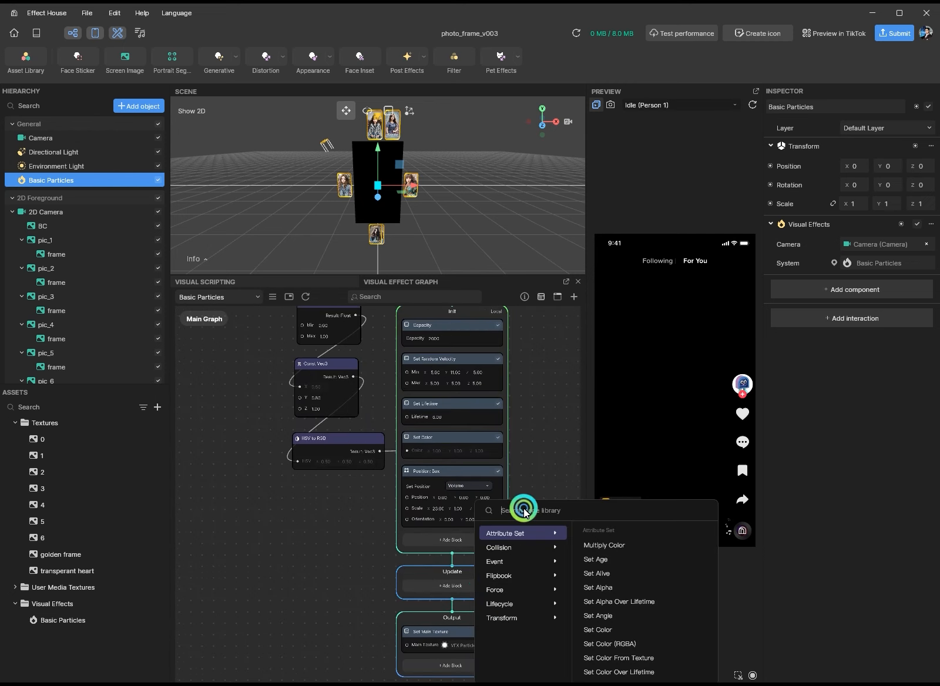
pyautogui.click(505, 509)
pyautogui.write('g')
pyautogui.click(541, 528)
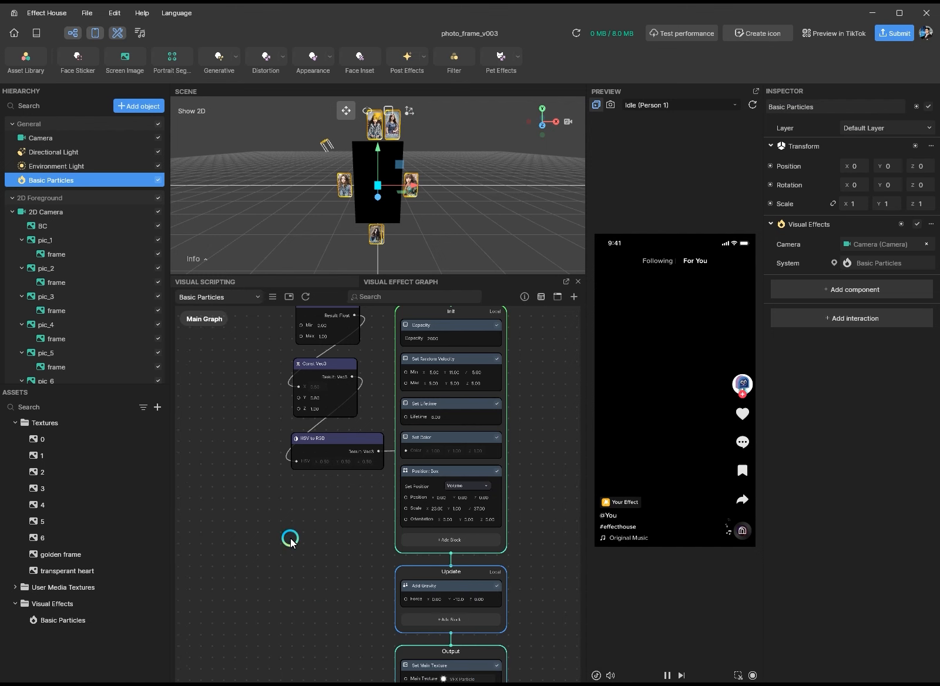
pyautogui.scroll(5, 447, 523)
pyautogui.click(446, 517)
pyautogui.write('-3')
pyautogui.press('Return')
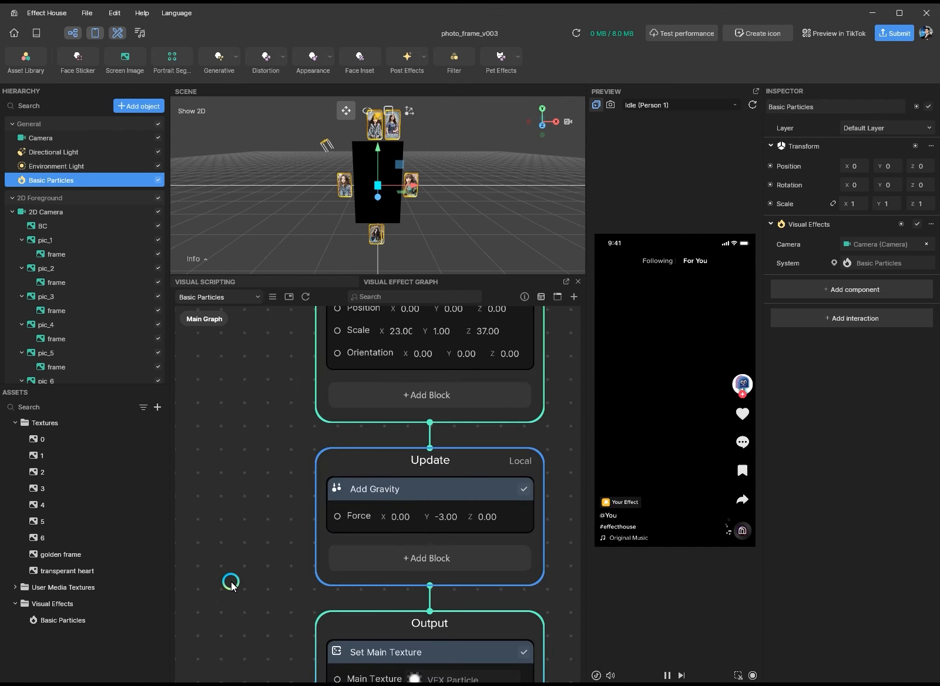
# - Use the transperant heart texture as the particles' main texture, and set the Spawn Rate to 0 with its parameters exposed
pyautogui.scroll(-5, 236, 570)
pyautogui.click(342, 623)
pyautogui.scroll(10, 441, 399)
pyautogui.doubleClick(447, 314)
pyautogui.scroll(5, 411, 392)
pyautogui.click(388, 311)
# - Create a visual scripting setter node for the Spawn Rate property of the Basic Particles asset
pyautogui.click(316, 288)
pyautogui.click(61, 620)
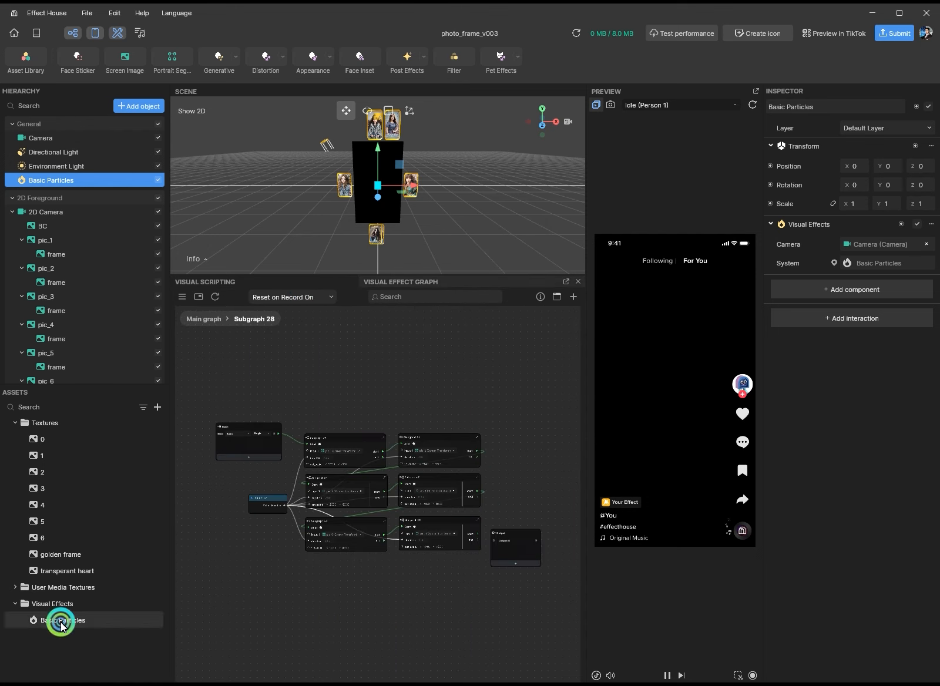
pyautogui.click(889, 189)
pyautogui.moveTo(793, 188); pyautogui.dragTo(817, 203)
pyautogui.click(782, 189)
pyautogui.click(815, 221)
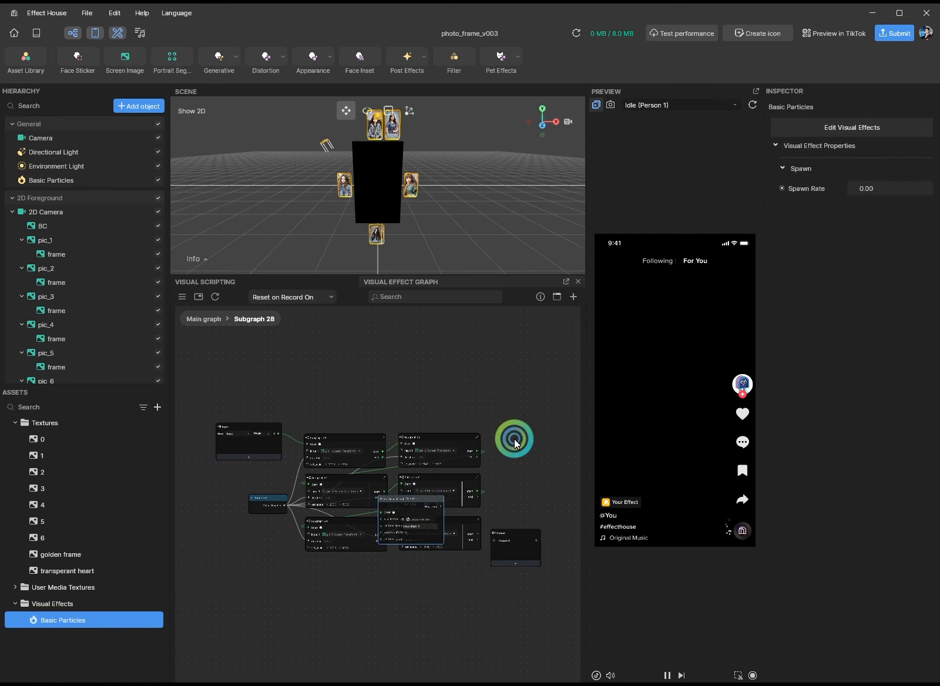
# - Cut the new setter node out of Subgraph 28 and connect its last inner subgraph's end port to Output 0
pyautogui.moveTo(426, 500); pyautogui.dragTo(453, 591)
pyautogui.hotkey('ctrl', 'x')
pyautogui.scroll(5, 483, 537)
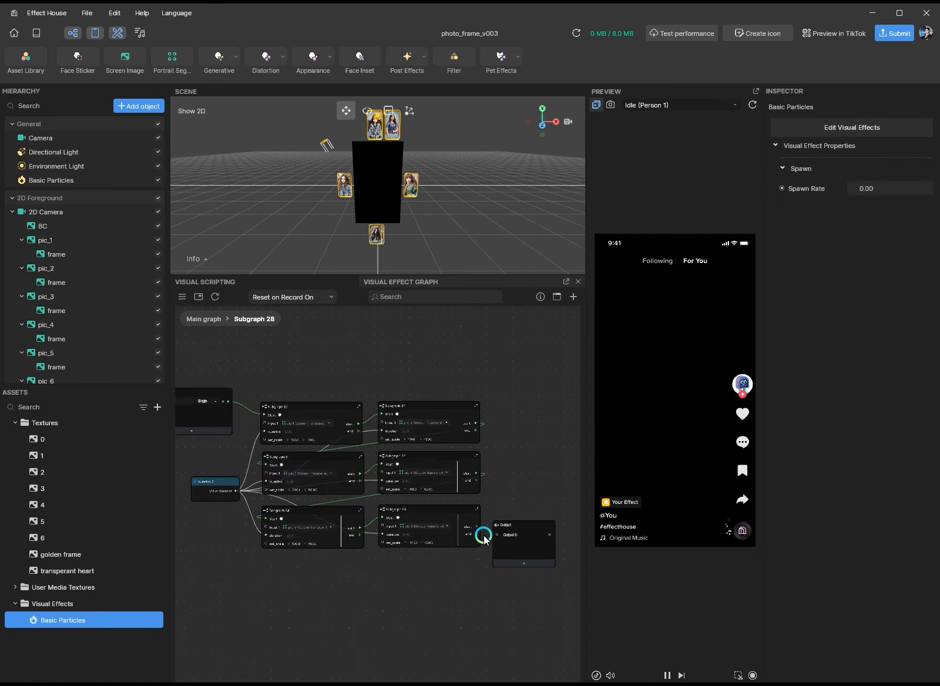
pyautogui.moveTo(475, 534); pyautogui.dragTo(506, 534)
pyautogui.click(210, 321)
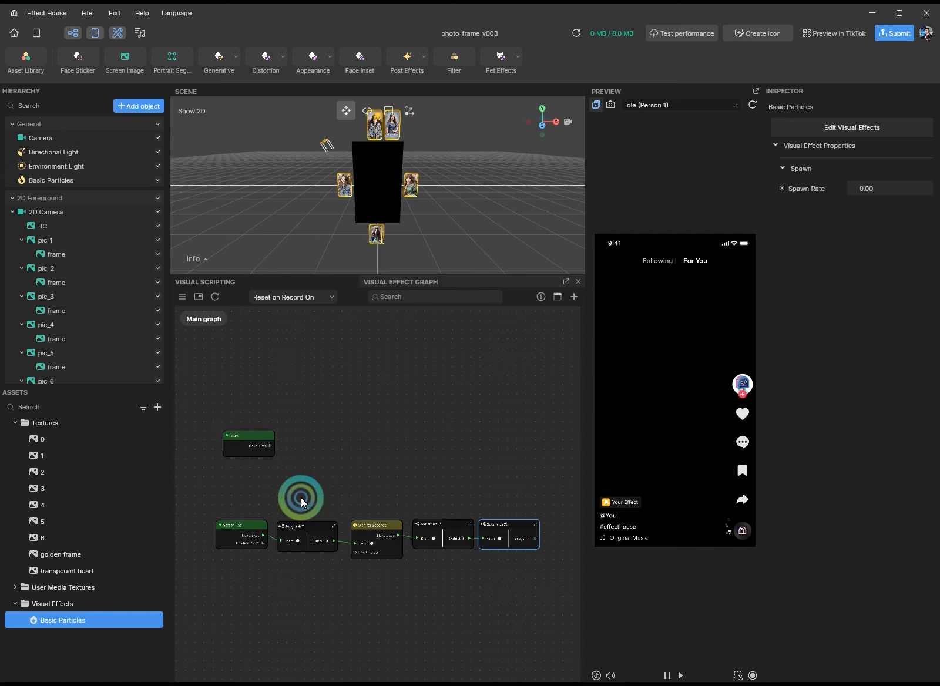
# - Rewire Output 0 inside Subgraph 28 to the start port of Subgraph 33 and return to the main graph
pyautogui.doubleClick(532, 528)
pyautogui.scroll(5, 470, 540)
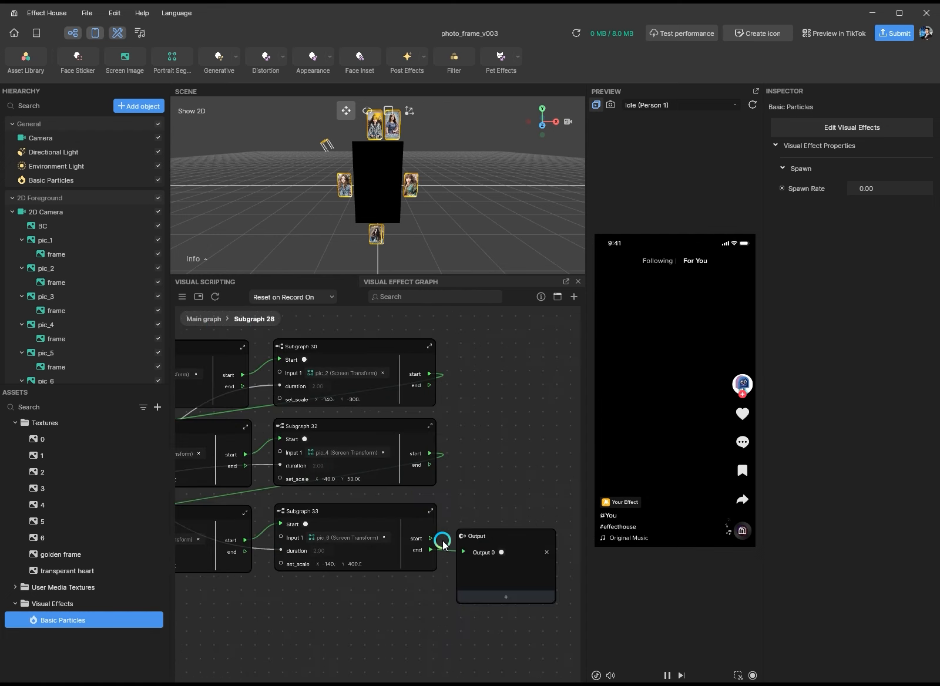
pyautogui.moveTo(433, 533); pyautogui.dragTo(459, 550)
pyautogui.click(208, 318)
# - Place the Set Visual Effect: Number node in the main graph after Subgraph 28
pyautogui.click(497, 512)
pyautogui.moveTo(497, 513); pyautogui.dragTo(542, 516)
pyautogui.scroll(1, 515, 476)
pyautogui.moveTo(515, 477); pyautogui.dragTo(403, 429, button='middle')
pyautogui.moveTo(407, 467); pyautogui.dragTo(399, 448)
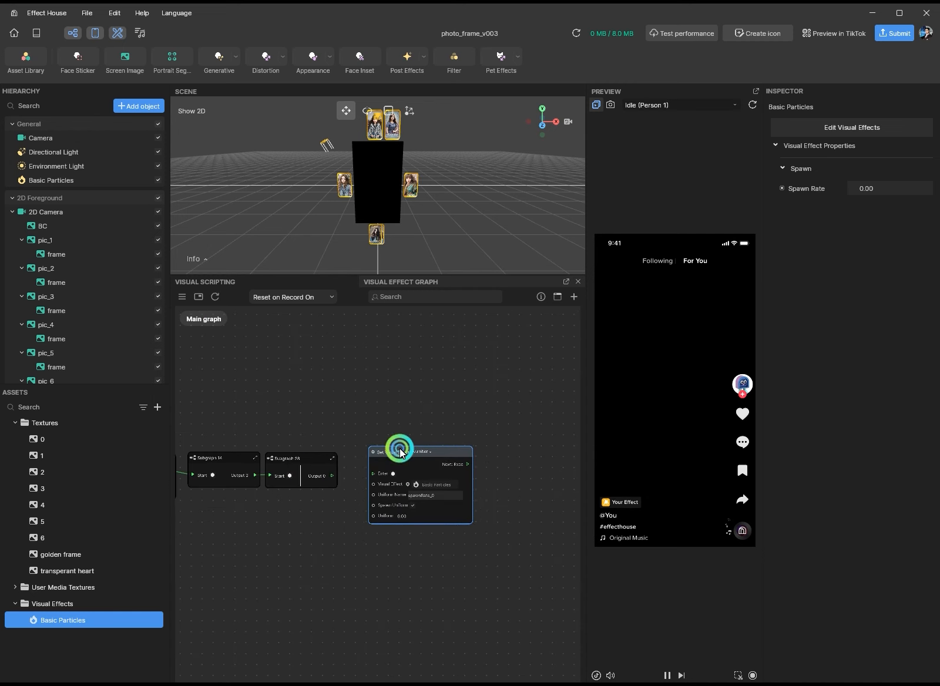
# - Connect Subgraph 28's Output 0 to the Set Visual Effect node's Enter port and set Uniform to 17
pyautogui.scroll(3, 383, 472)
pyautogui.moveTo(311, 487); pyautogui.dragTo(364, 475)
pyautogui.doubleClick(418, 551)
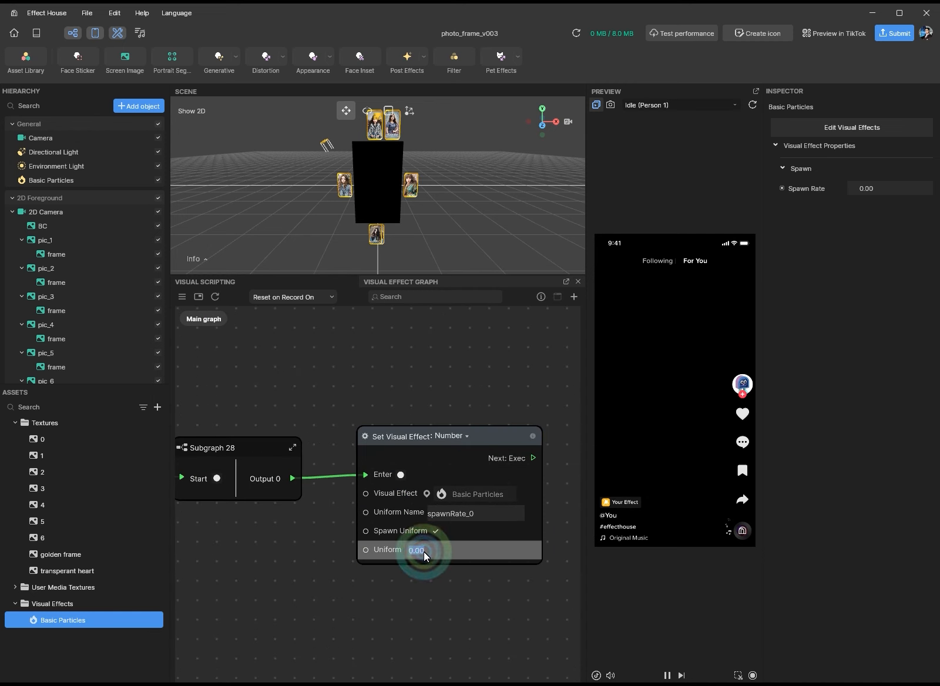
# - Compile the Basic Particles graph and check the running effect in the preview
pyautogui.click(400, 282)
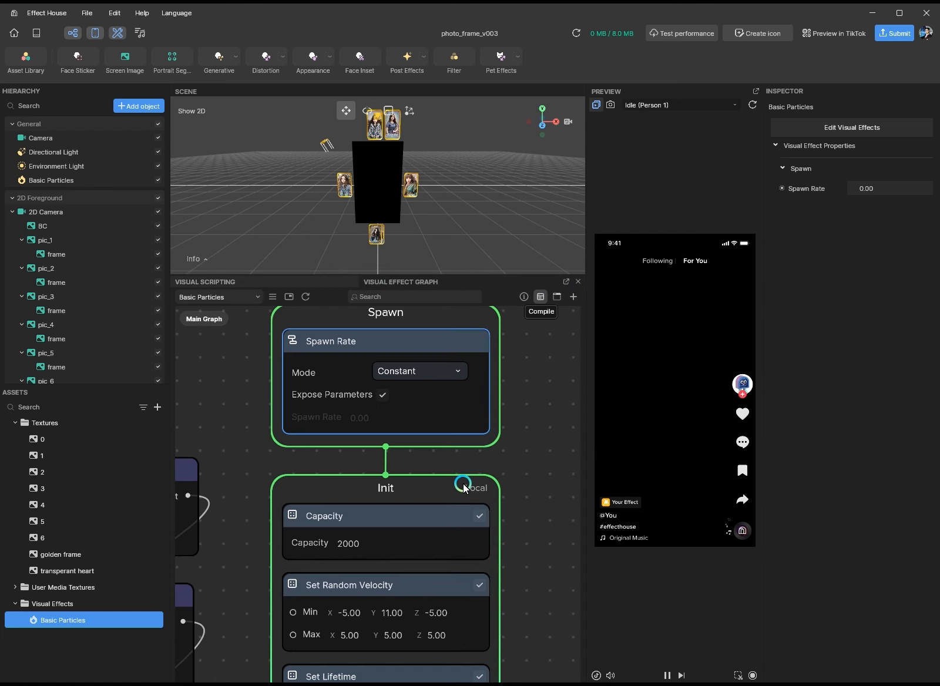
pyautogui.scroll(-6, 235, 451)
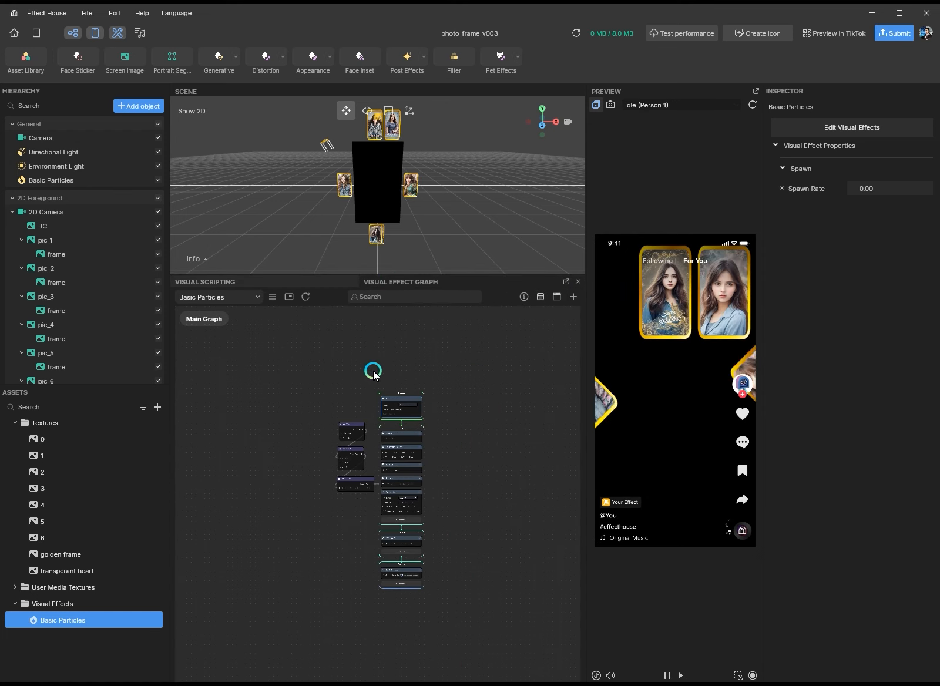
pyautogui.click(255, 283)
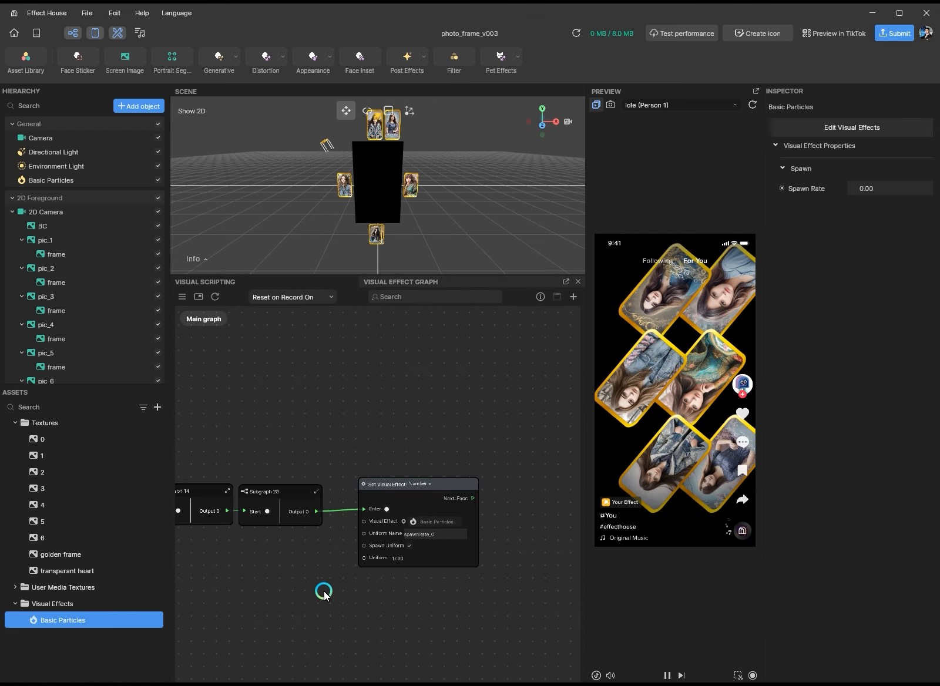
pyautogui.click(412, 282)
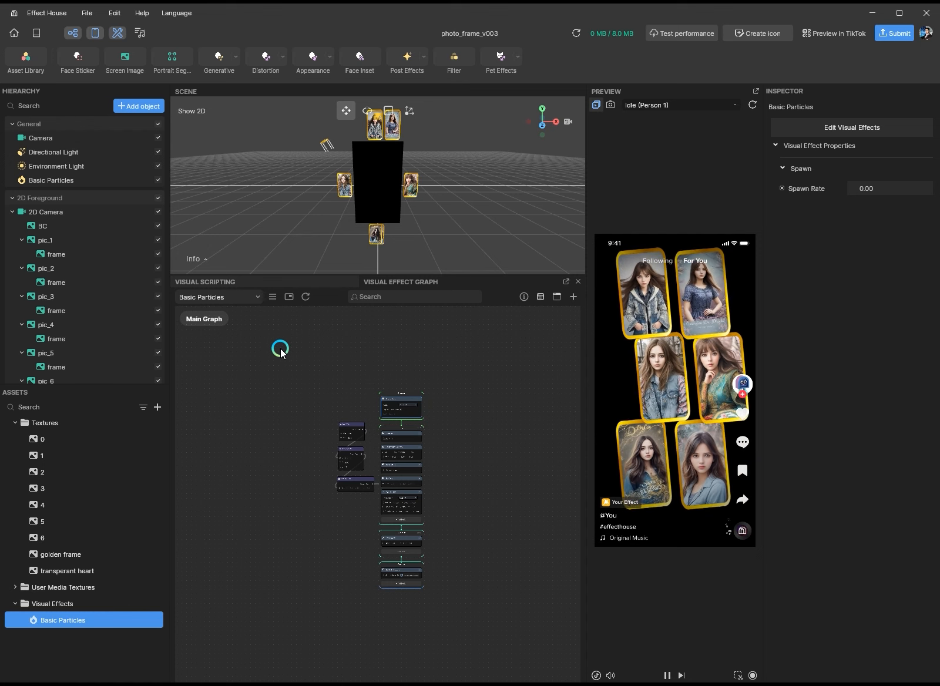
# - Collapse the 2D Camera hierarchy and add a new General render group
pyautogui.scroll(-1, 56, 288)
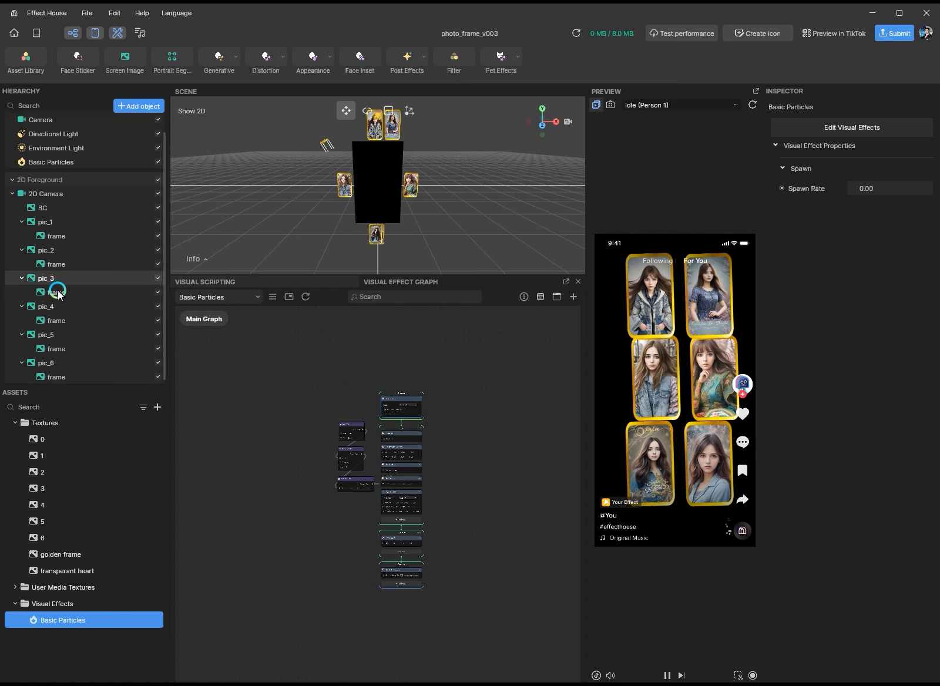
pyautogui.click(12, 195)
pyautogui.rightClick(35, 240)
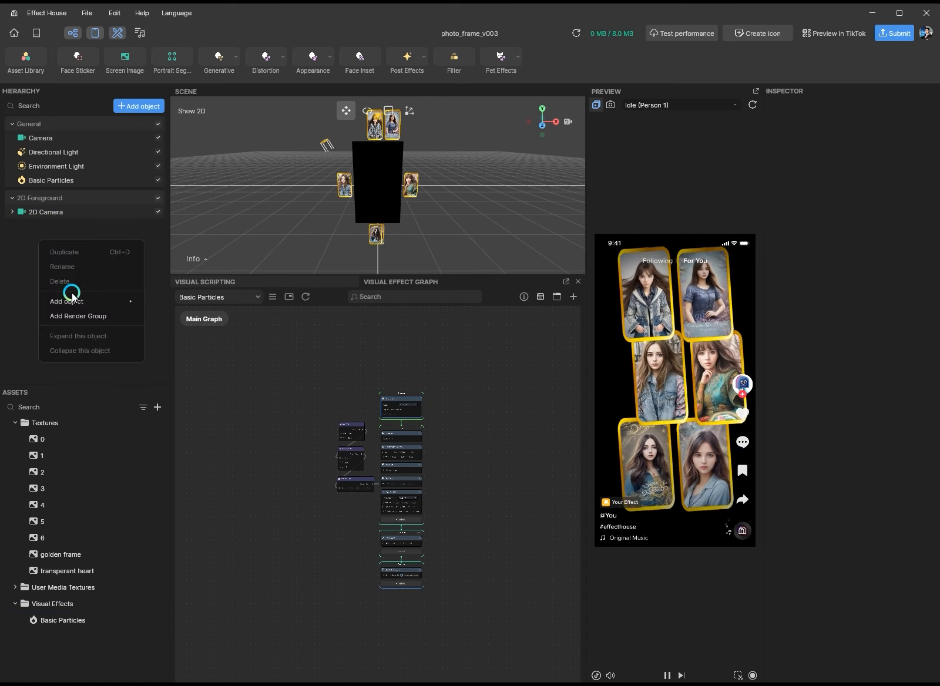
pyautogui.click(89, 314)
# - Move Basic Particles under the new render group's camera and place the group below 2D Foreground
pyautogui.click(36, 203)
pyautogui.click(59, 186)
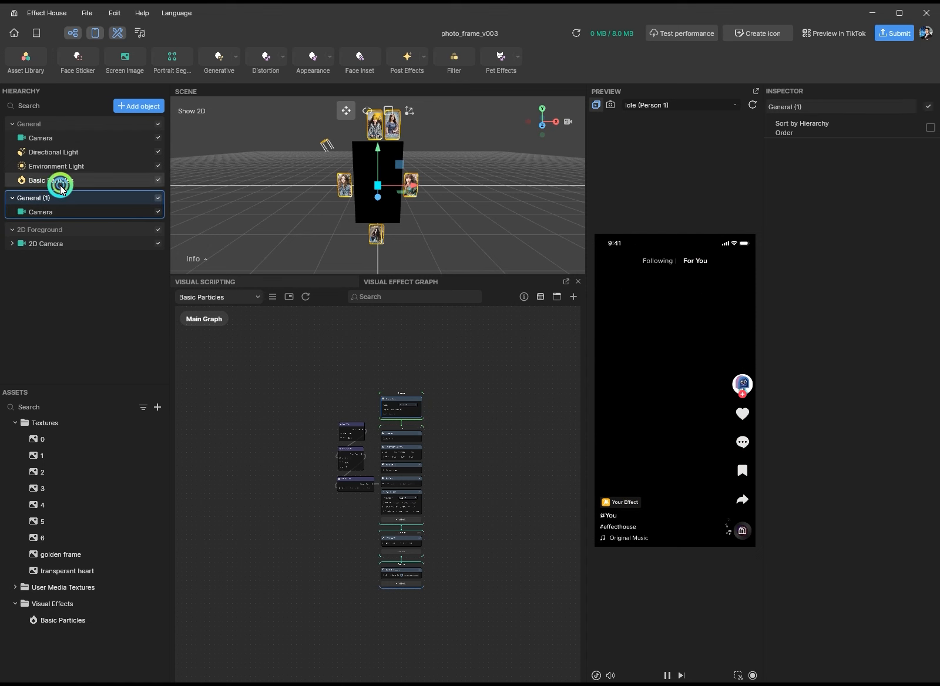
pyautogui.moveTo(73, 215); pyautogui.dragTo(37, 261)
pyautogui.click(702, 625)
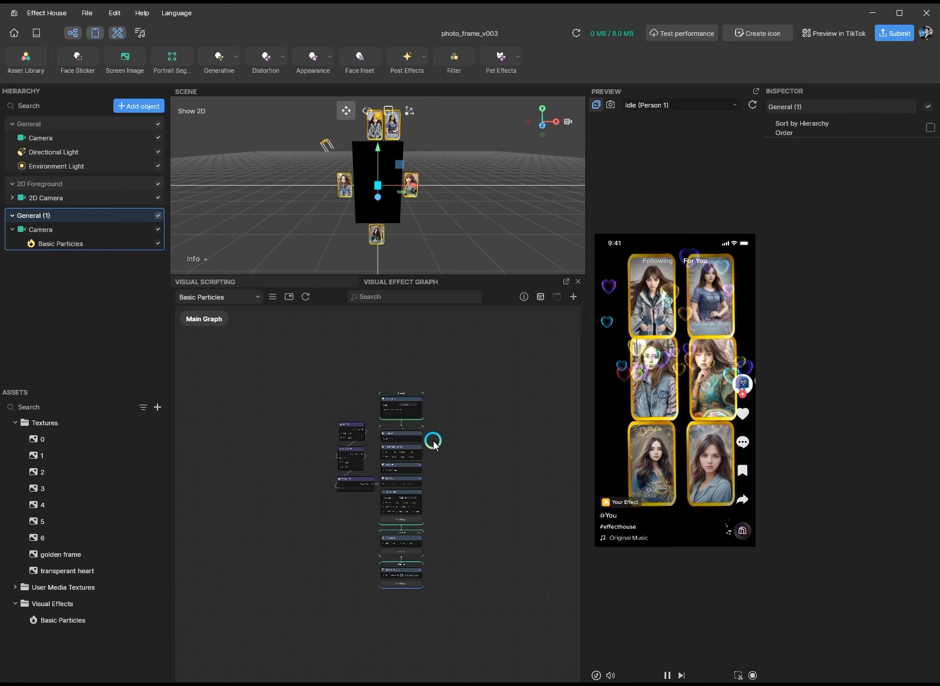
# - Set the Position: Box block's Position Y to -12
pyautogui.scroll(10, 392, 533)
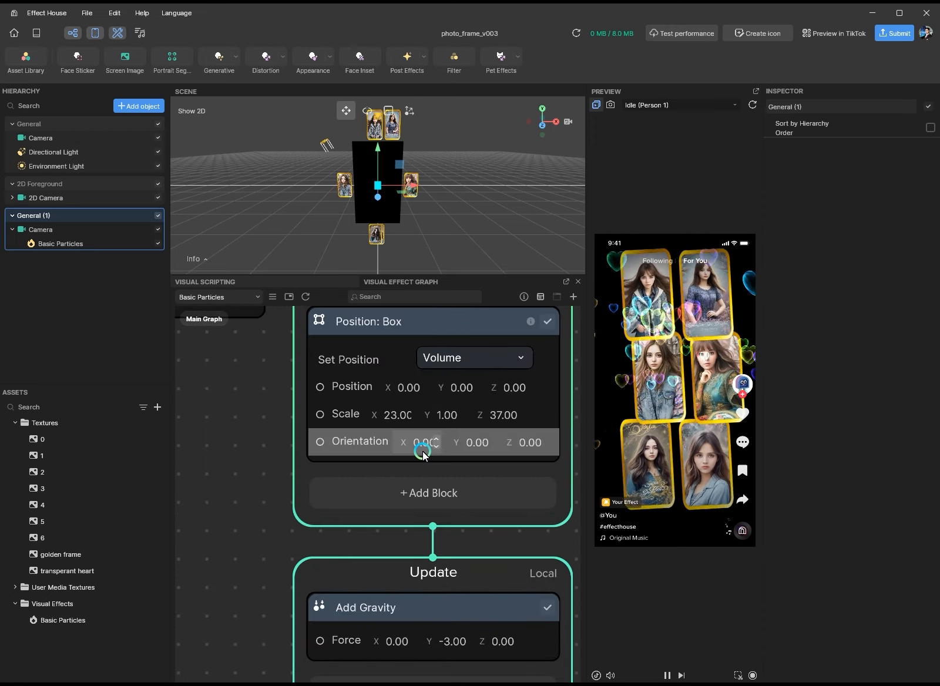
pyautogui.click(454, 390)
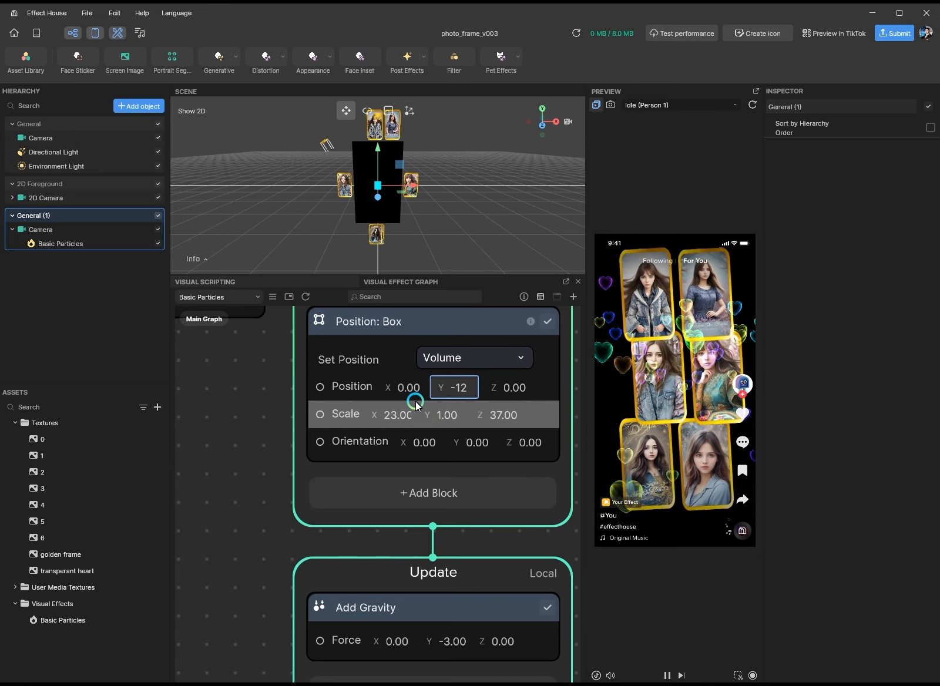
pyautogui.press('Return')
# - Set the Set Random Velocity block's Min Y to 17 and Max Y to 11, and compile the graph
pyautogui.scroll(-2, 248, 405)
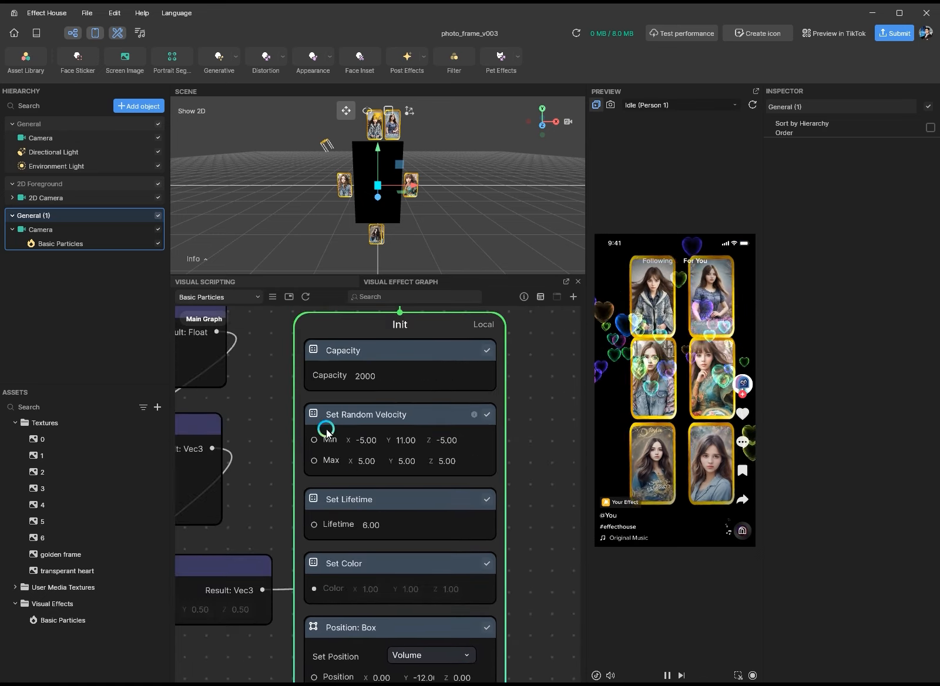
pyautogui.scroll(3, 329, 426)
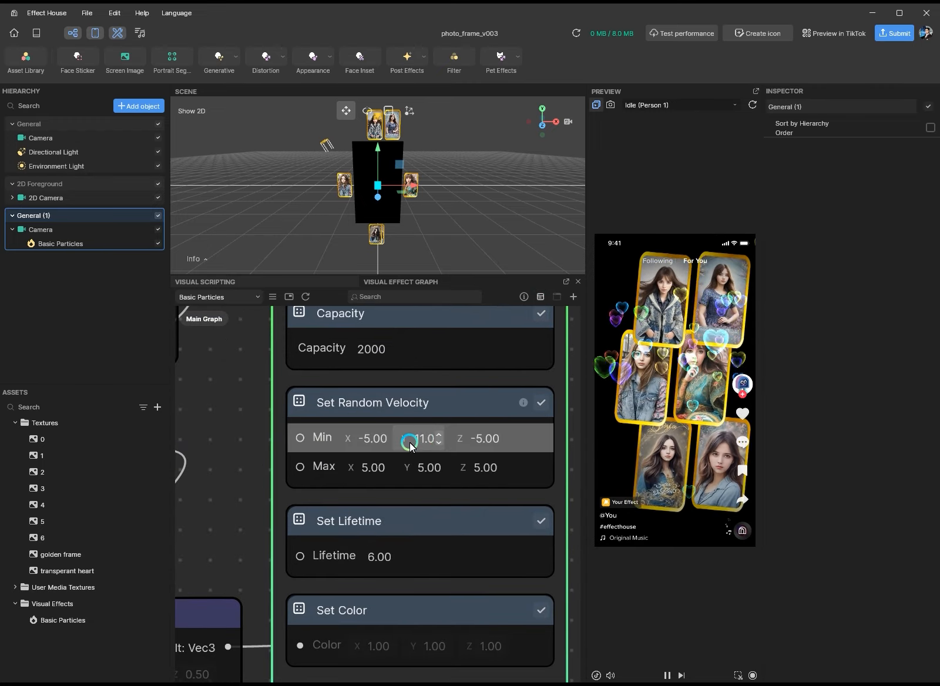
pyautogui.click(423, 467)
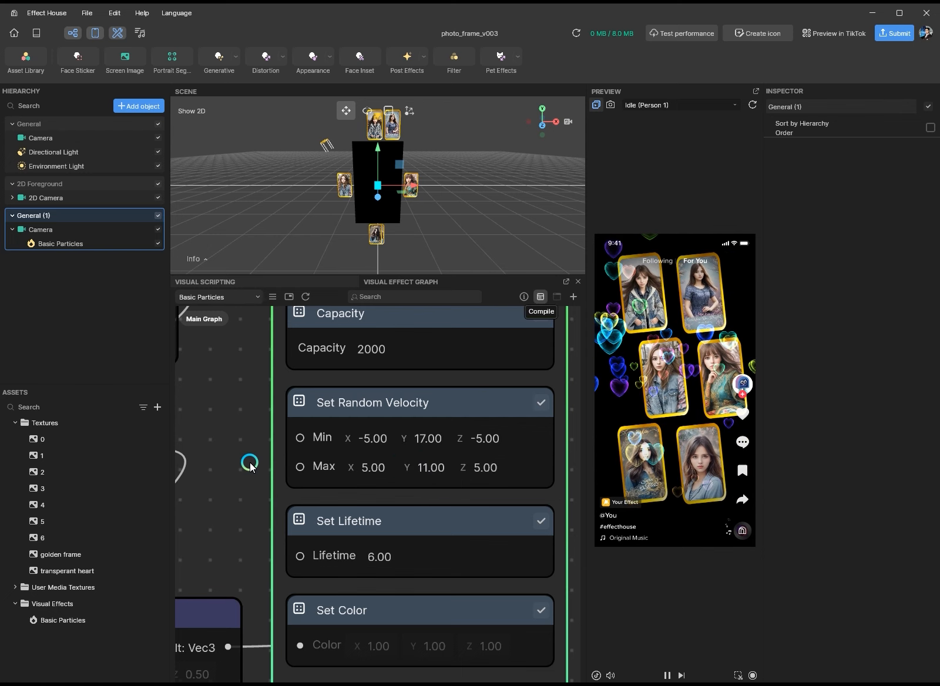
pyautogui.scroll(-3, 250, 465)
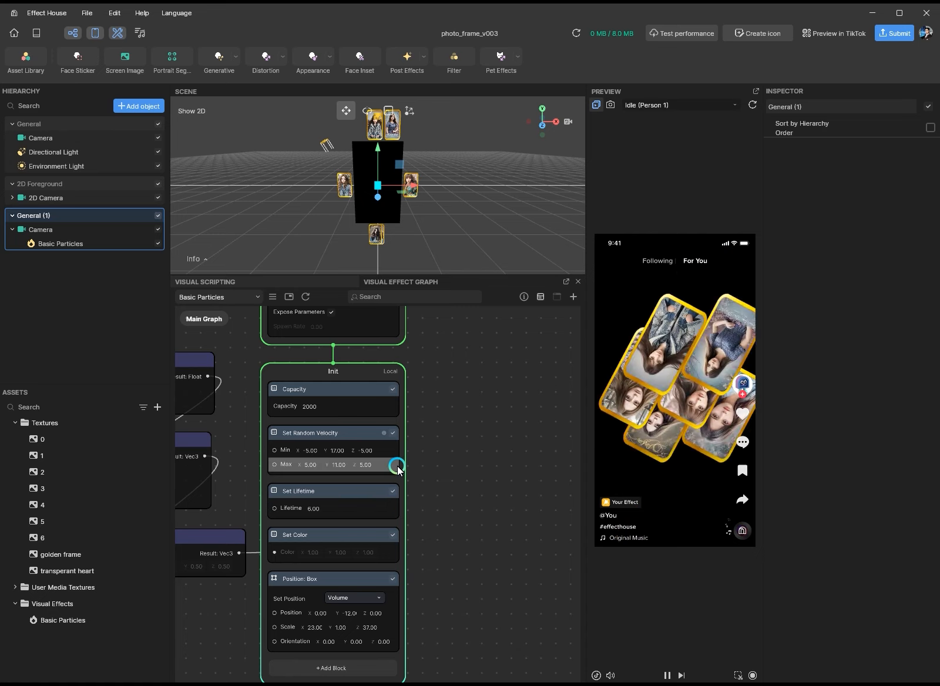
# - Set the Position: Box block's Position Y to -23 and recompile the particle graph
pyautogui.scroll(-5, 470, 445)
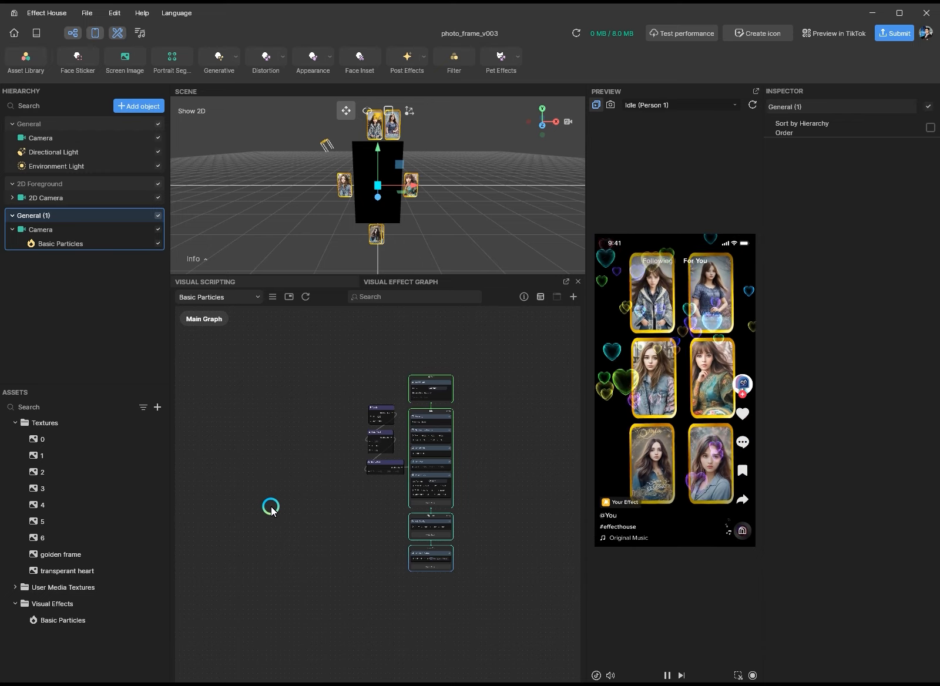
pyautogui.scroll(10, 426, 449)
pyautogui.scroll(-1, 428, 493)
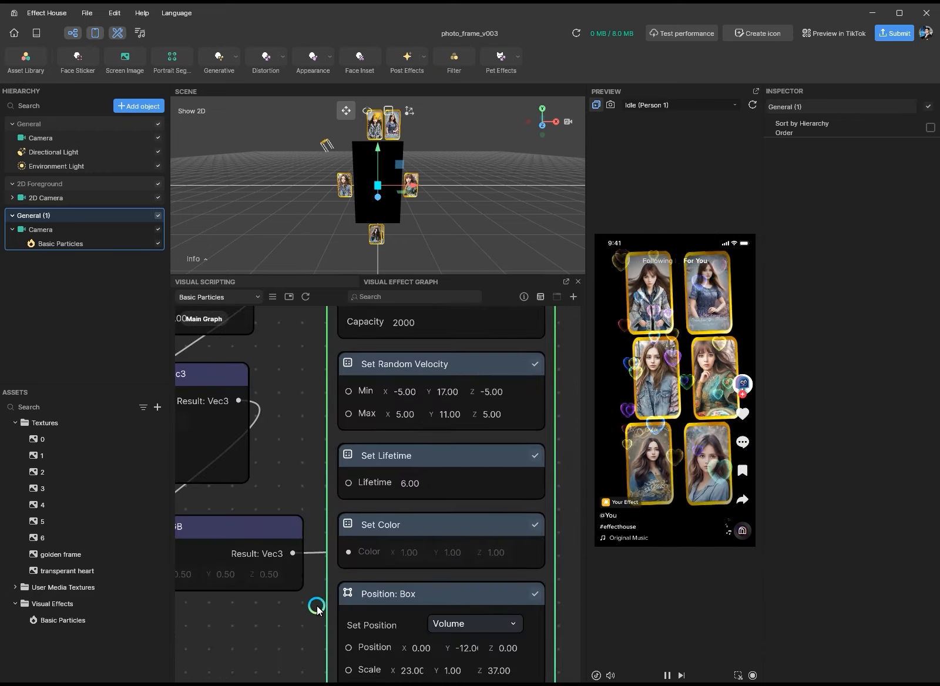
pyautogui.moveTo(318, 609); pyautogui.dragTo(287, 469, button='middle')
pyautogui.scroll(2, 432, 512)
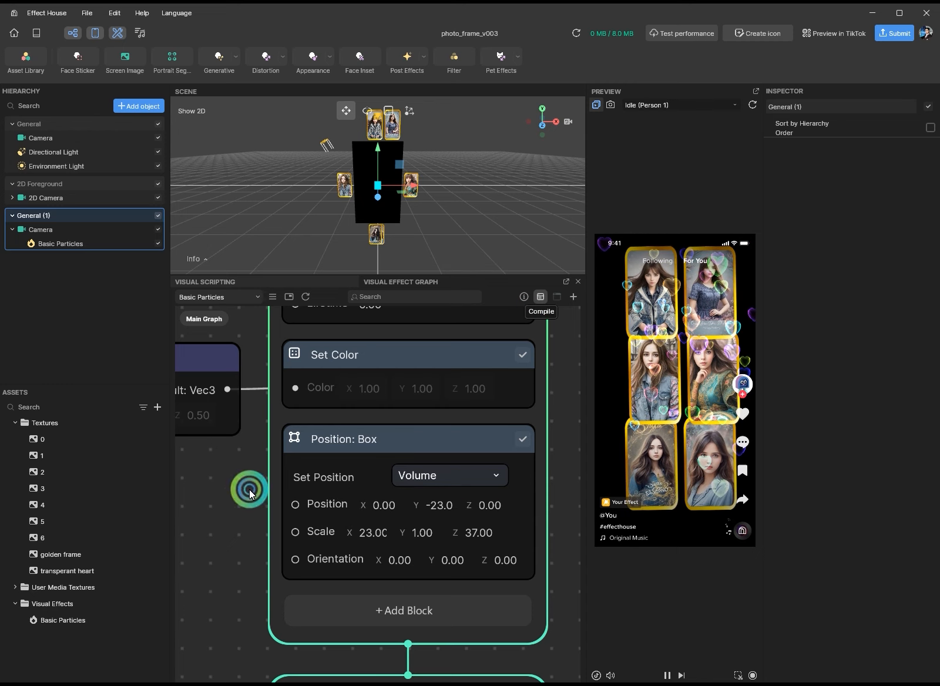
# - Trigger Subgraph 7 in the main visual scripting graph from the Start node instead of Screen Tap
pyautogui.scroll(-5, 246, 506)
pyautogui.click(238, 281)
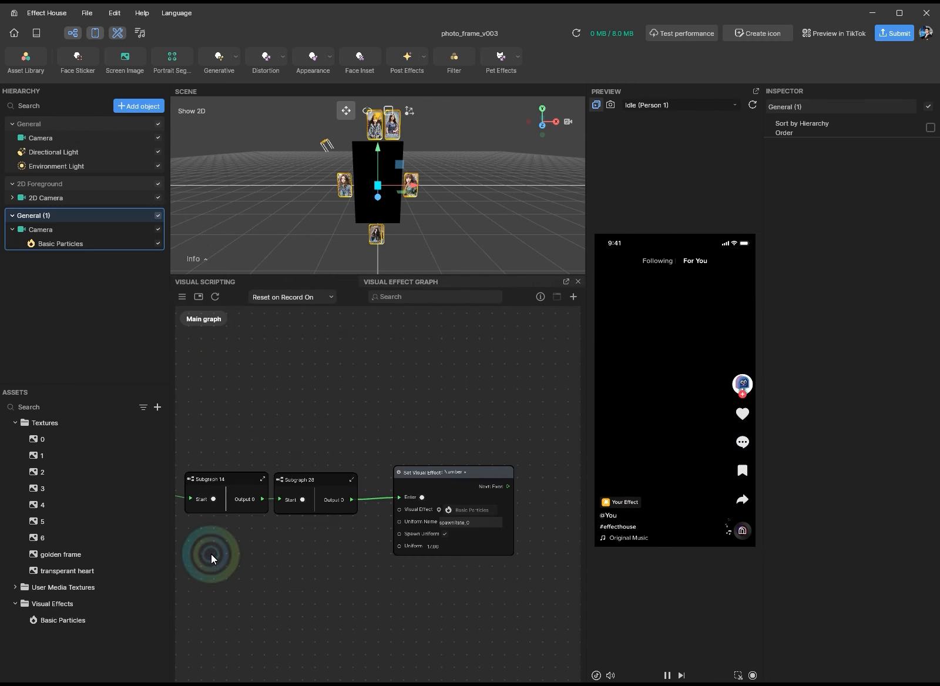
pyautogui.moveTo(211, 554); pyautogui.dragTo(415, 566, button='middle')
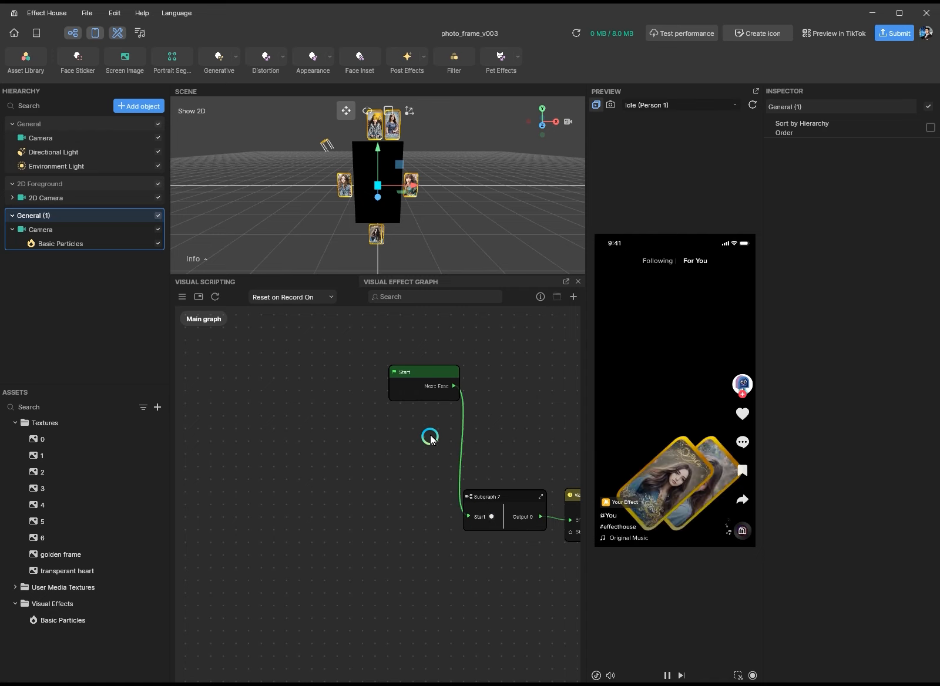
# - Examine the full main graph and the Uniform value on the Set Visual Effect: Number node
pyautogui.scroll(-2, 437, 427)
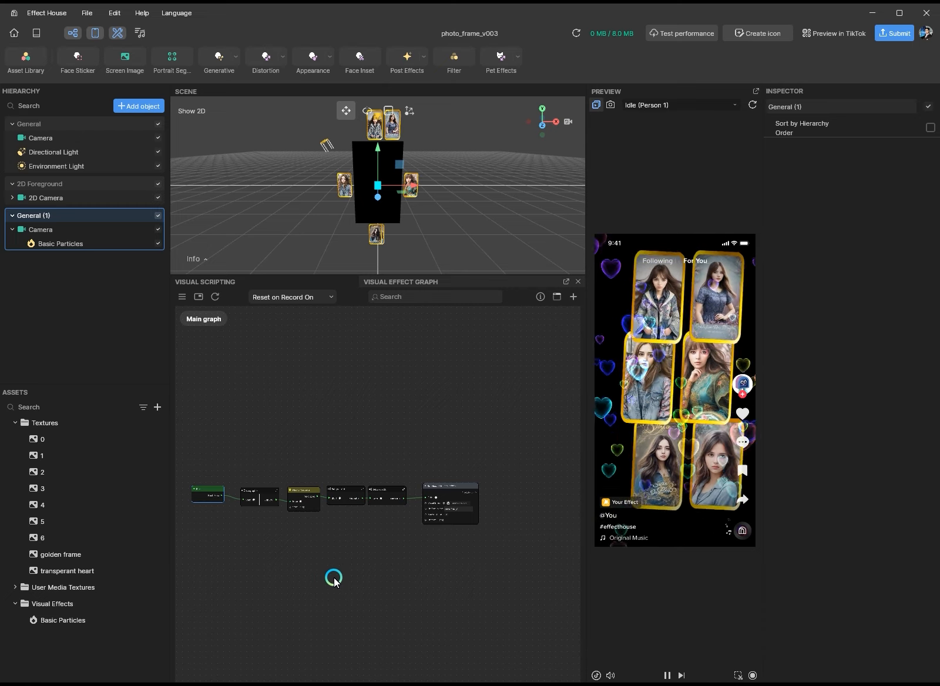
pyautogui.scroll(5, 461, 575)
pyautogui.scroll(1, 427, 565)
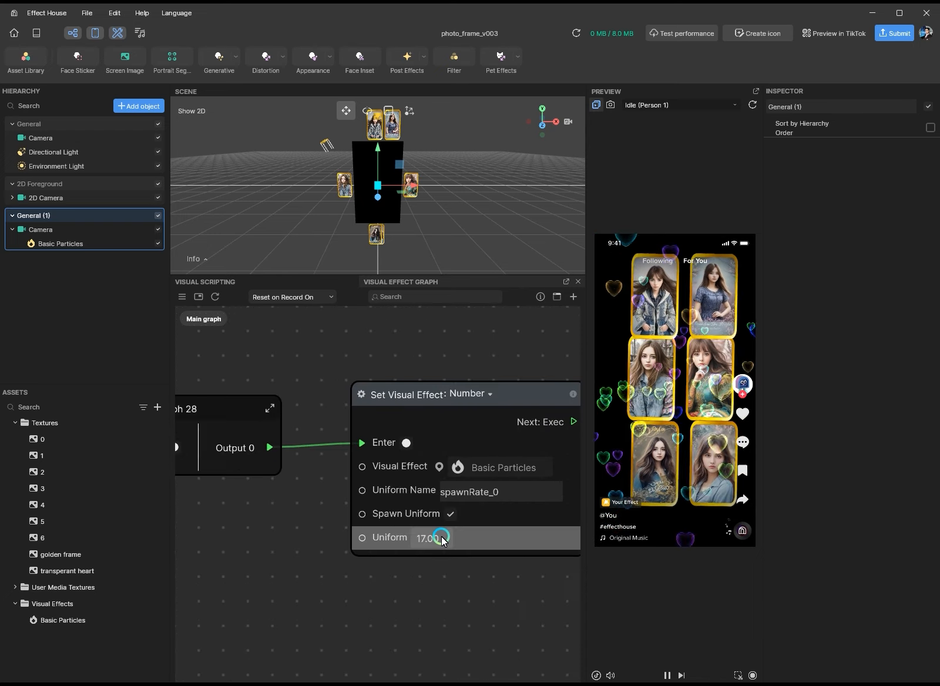
# - Set the Uniform value of the Set Visual Effect: Number node to 11
pyautogui.click(437, 538)
pyautogui.write('11')
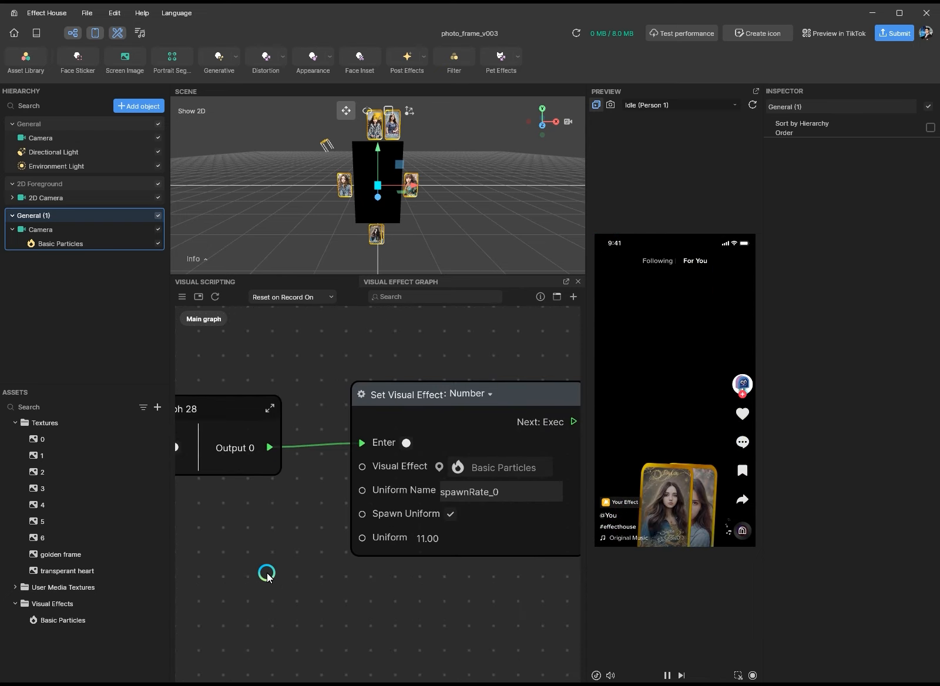
pyautogui.scroll(-5, 294, 531)
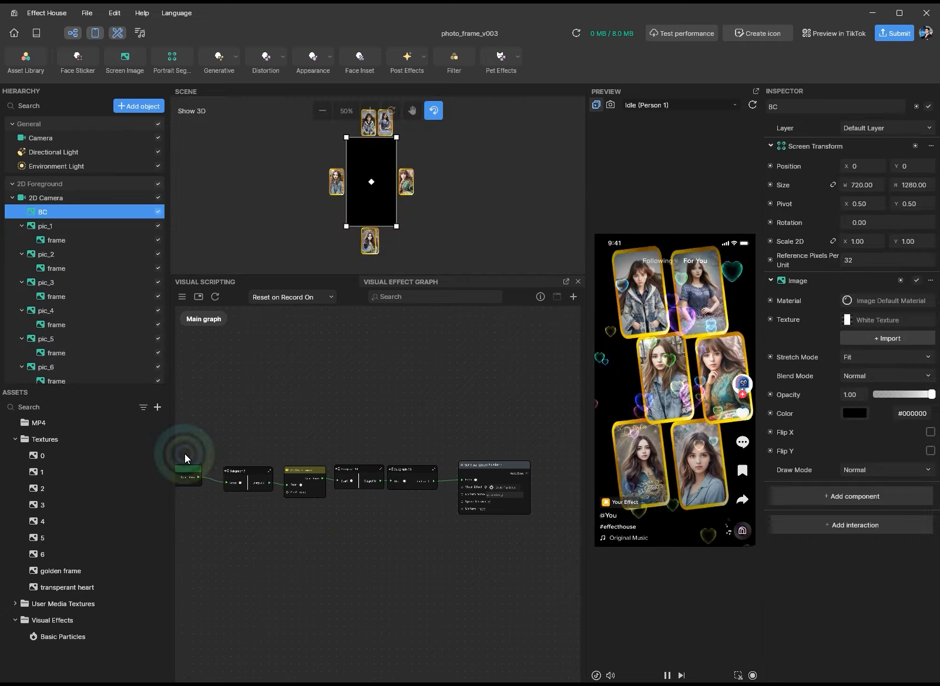
# - Import the MP4 "New template black screen background -- blur Light effect video -- status video" into the project assets
pyautogui.click(157, 407)
pyautogui.moveTo(189, 394)
pyautogui.click(367, 340)
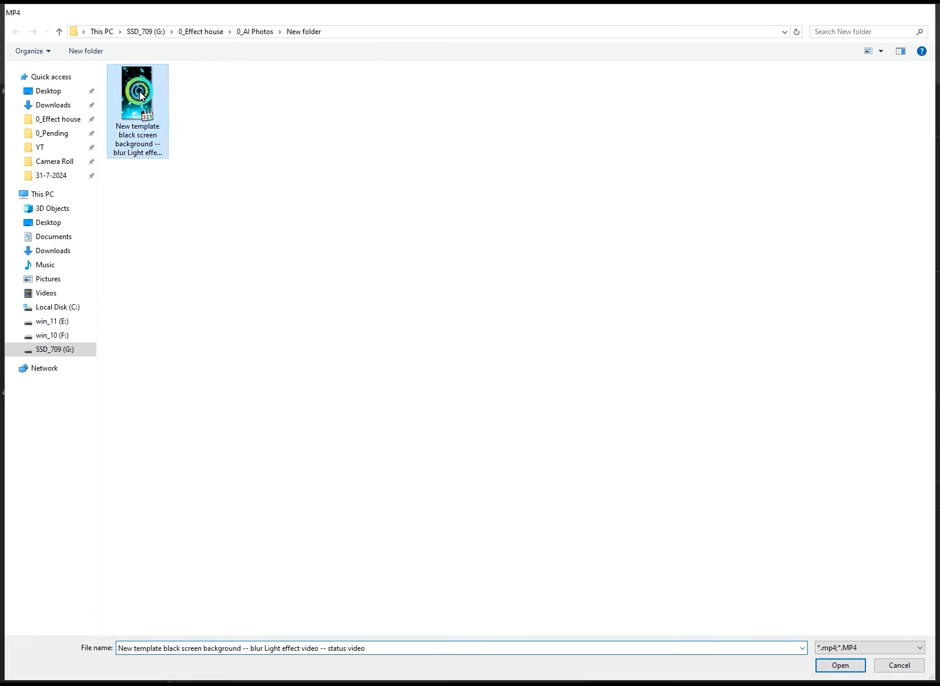
pyautogui.doubleClick(139, 95)
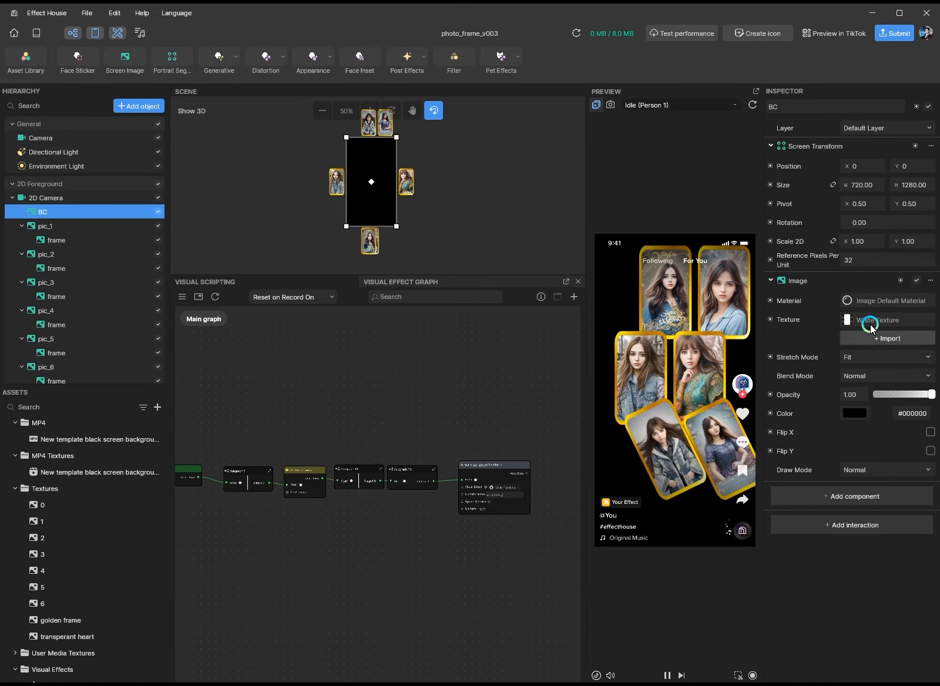
# - Apply the imported video texture to the BC image and set its color to white, #FFFFFF
pyautogui.click(871, 325)
pyautogui.scroll(-5, 507, 334)
pyautogui.doubleClick(472, 321)
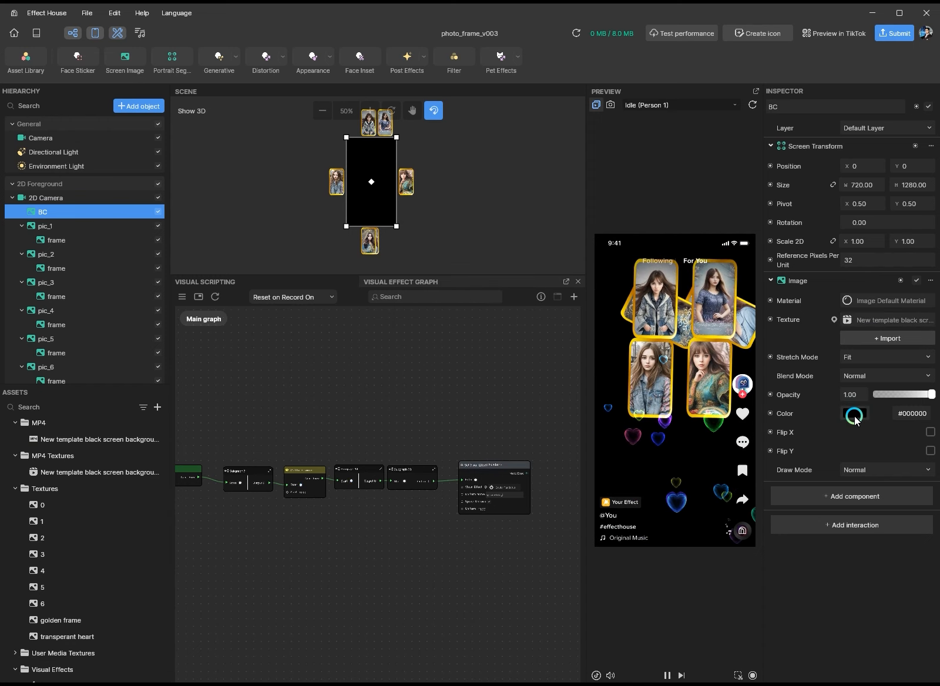
pyautogui.click(855, 413)
pyautogui.click(816, 319)
pyautogui.click(782, 287)
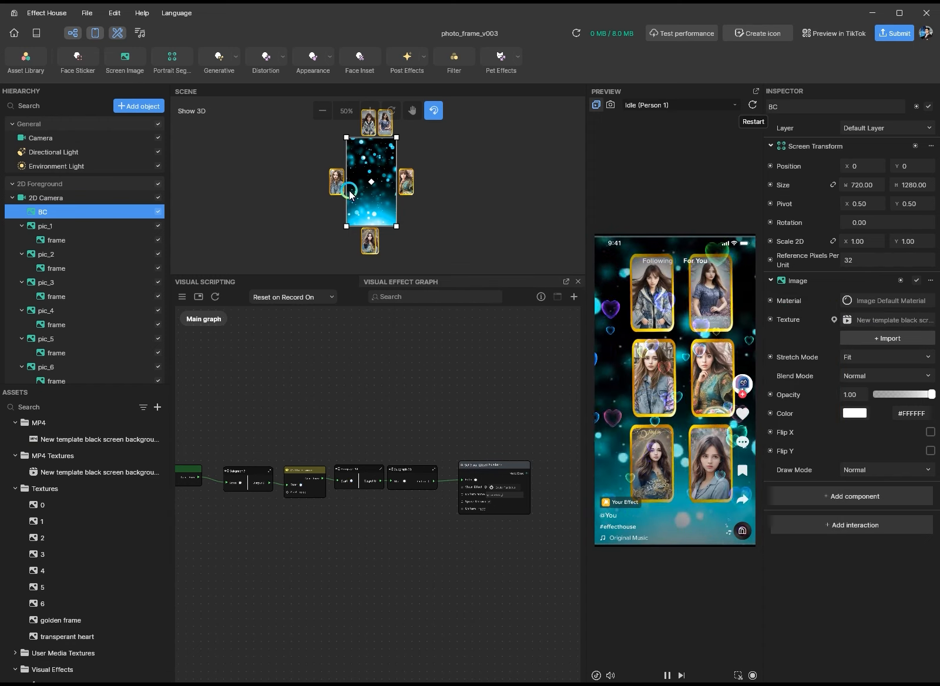
# - Set the BC image's Scale 2D X to 1.08 and its Stretch Mode to Stretch
pyautogui.click(882, 239)
pyautogui.moveTo(881, 241); pyautogui.dragTo(881, 238)
pyautogui.click(871, 357)
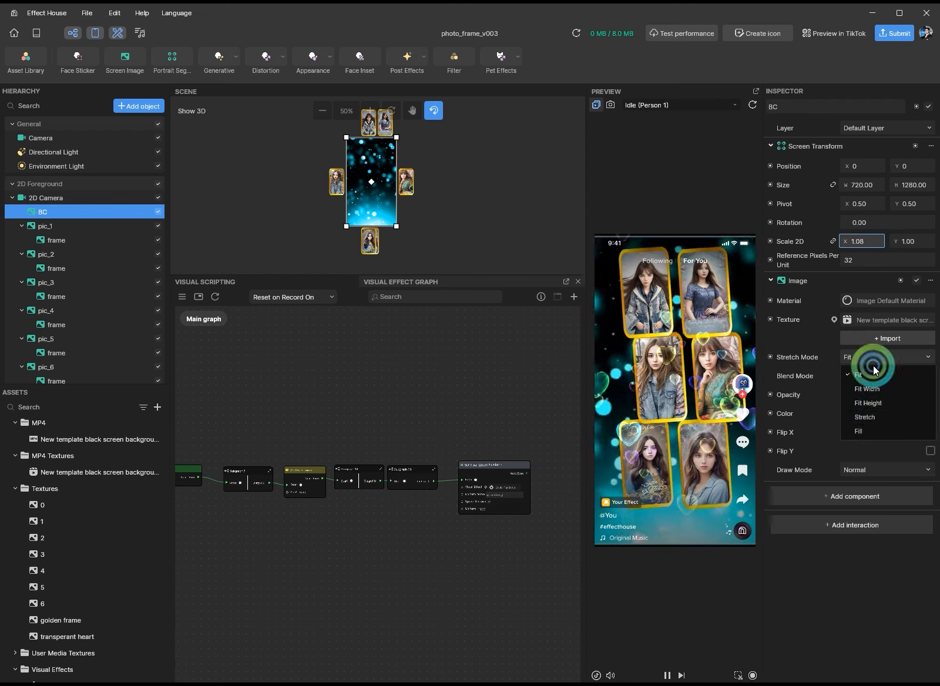
pyautogui.click(883, 425)
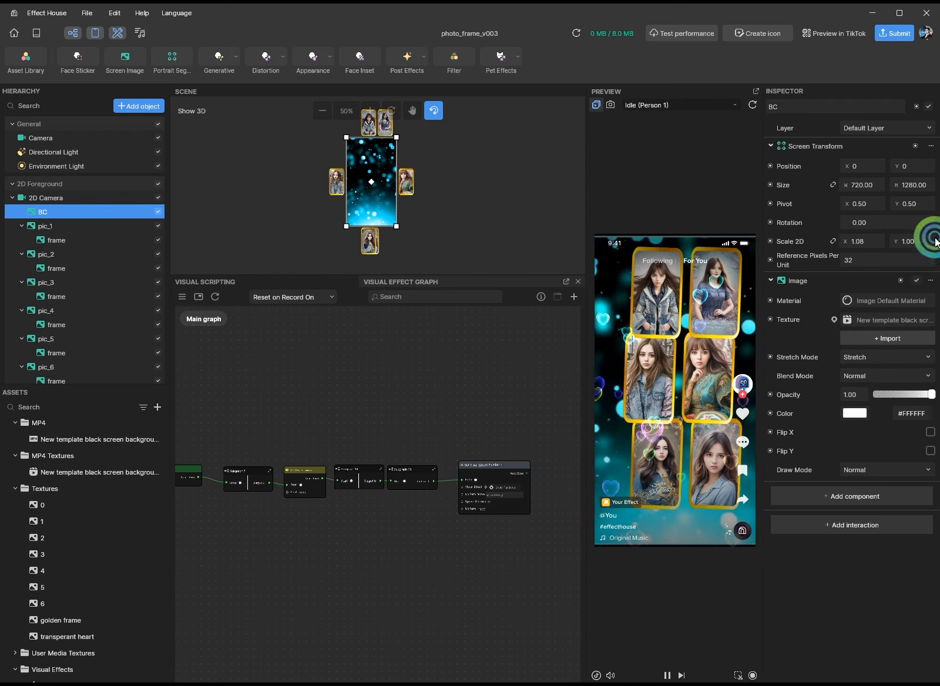
# - Enlarge the BC background by setting its Scale 2D to X 1.2 and Y 1.05
pyautogui.click(845, 242)
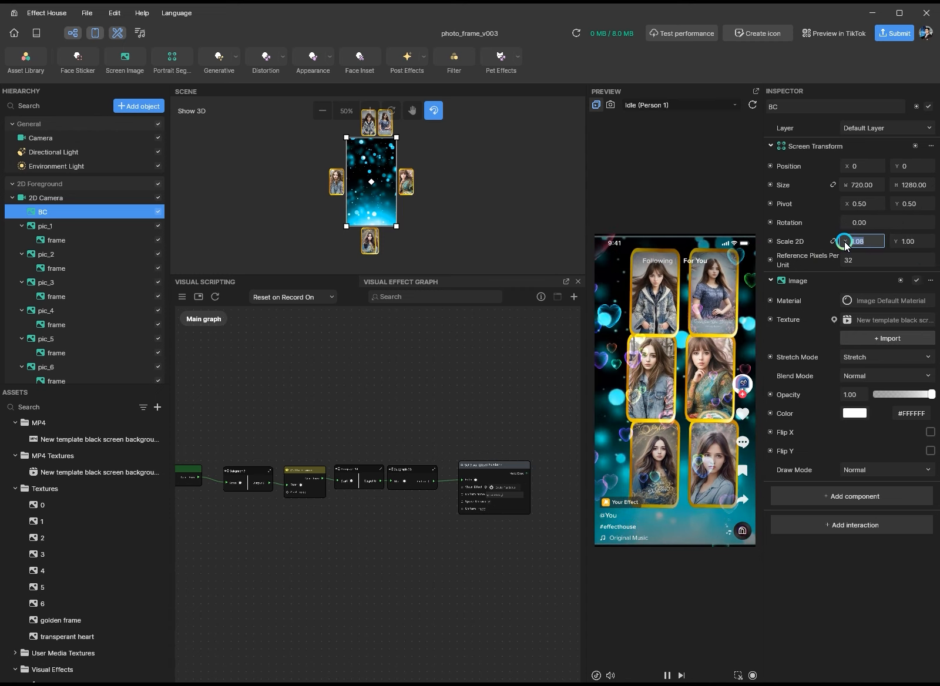
pyautogui.write('1.2')
pyautogui.click(888, 238)
pyautogui.write('1.05')
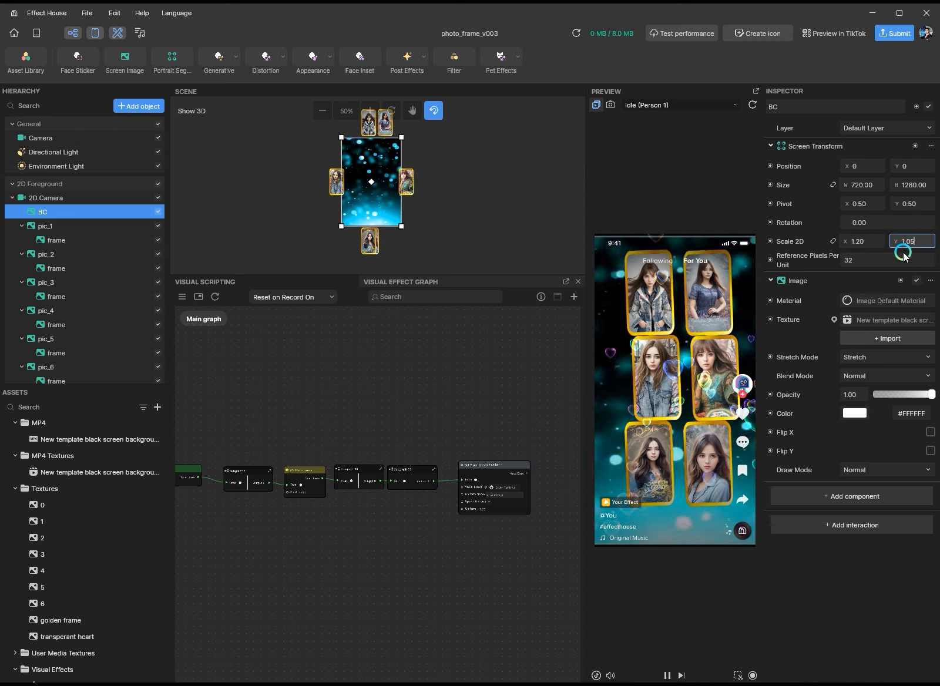
pyautogui.press('Return')
pyautogui.click(571, 573)
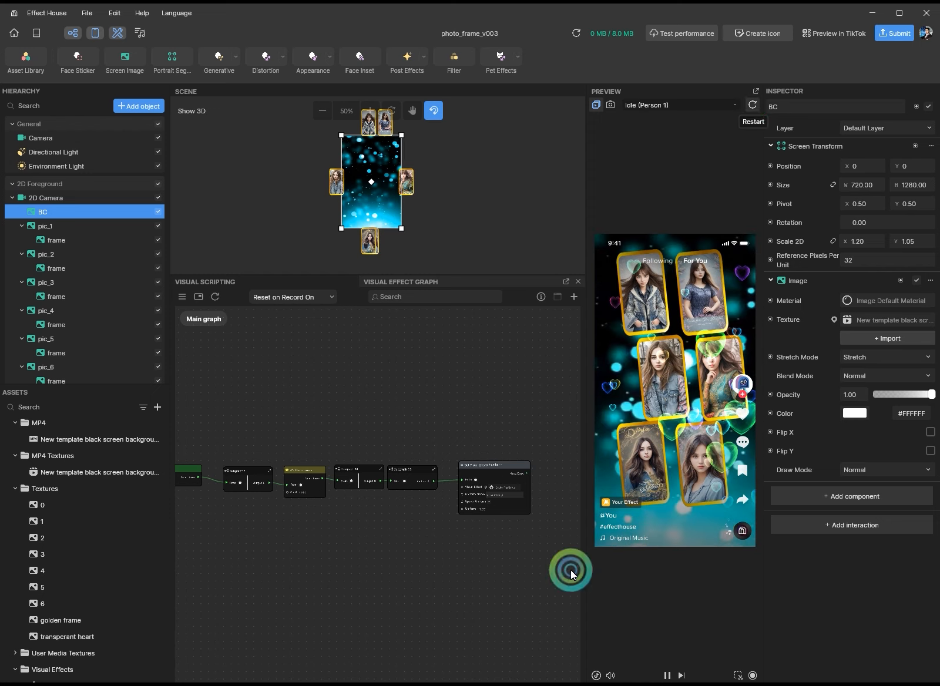
# - Insert a copy of the Wait for Seconds node, set to 1 second, between Start and Subgraph 7 in the main graph
pyautogui.scroll(-5, 391, 598)
pyautogui.scroll(6, 241, 567)
pyautogui.scroll(4, 336, 544)
pyautogui.click(559, 482)
pyautogui.hotkey('ctrl', 'c')
pyautogui.hotkey('ctrl', 'v')
pyautogui.moveTo(571, 488); pyautogui.dragTo(355, 551)
pyautogui.click(380, 593)
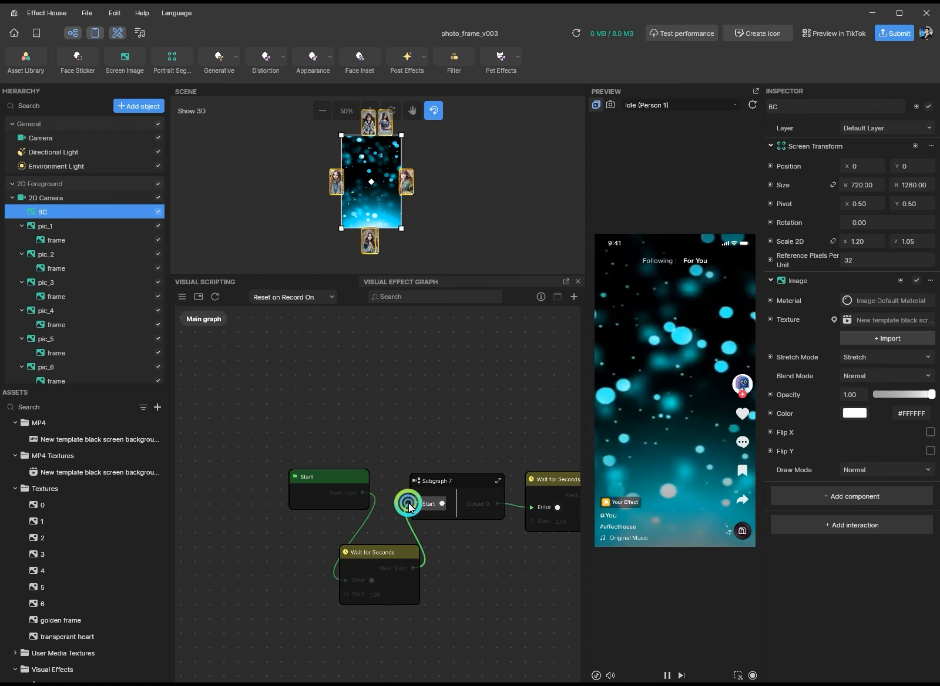
# - Inside Subgraph 7, insert a 1-second Wait for Seconds node between the end output of Subgraph 2 and Subgraph 4
pyautogui.scroll(-2, 466, 609)
pyautogui.scroll(-3, 374, 546)
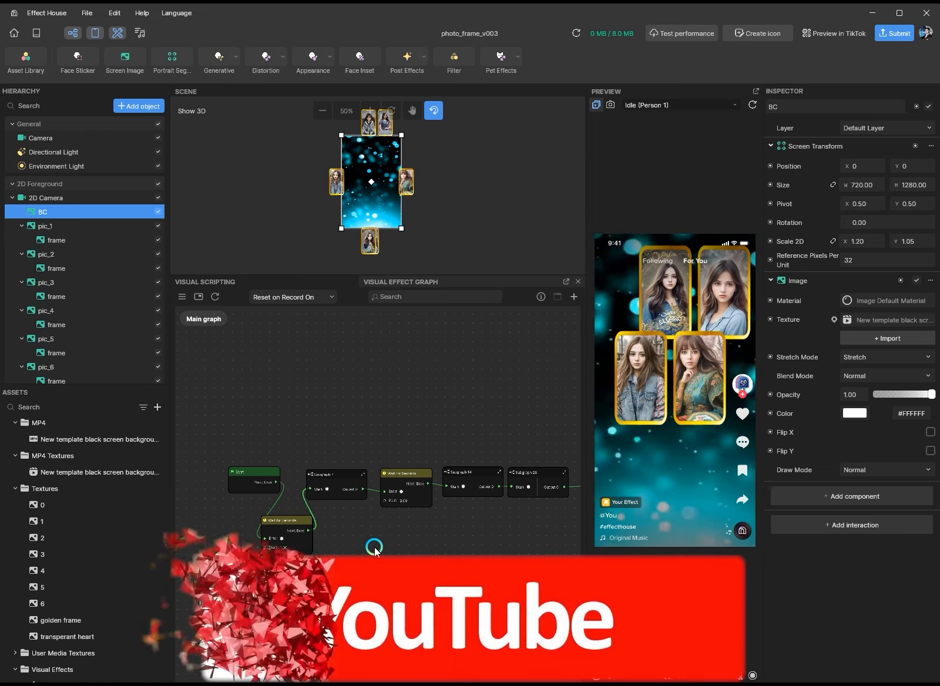
pyautogui.scroll(2, 432, 442)
pyautogui.scroll(-4, 376, 499)
pyautogui.scroll(4, 305, 497)
pyautogui.moveTo(273, 514); pyautogui.dragTo(399, 555, button='middle')
pyautogui.doubleClick(450, 481)
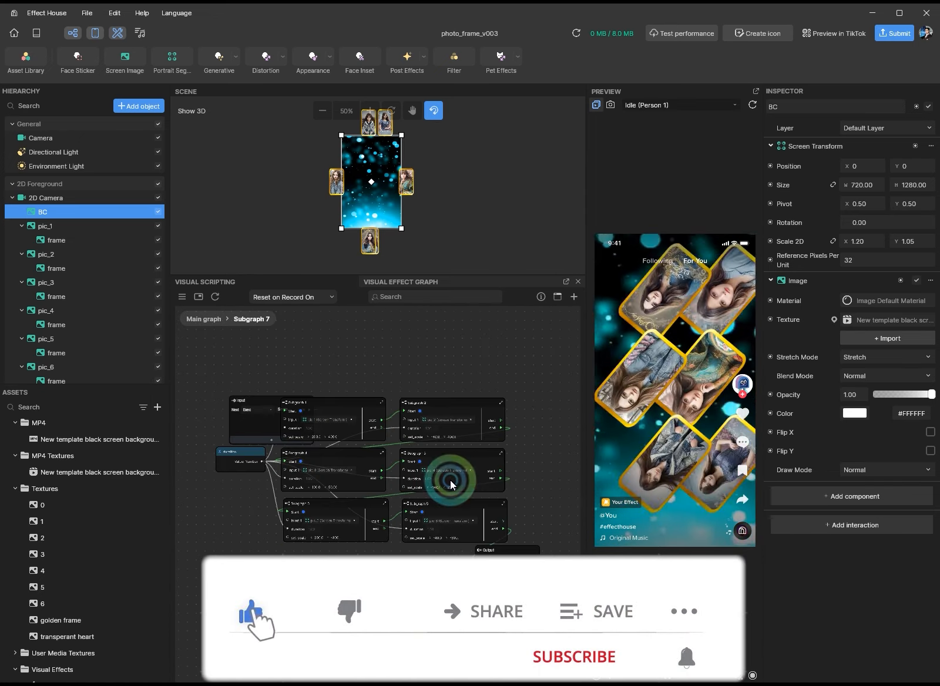
pyautogui.scroll(2, 504, 433)
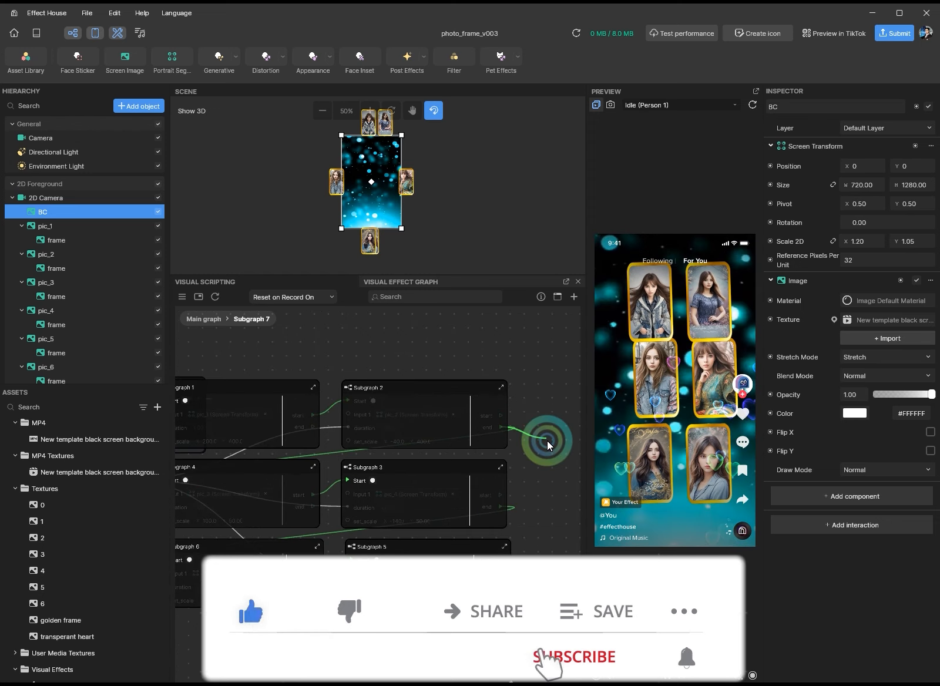
pyautogui.moveTo(548, 445); pyautogui.dragTo(547, 445)
pyautogui.moveTo(392, 477); pyautogui.dragTo(344, 481, button='middle')
pyautogui.scroll(-2, 533, 510)
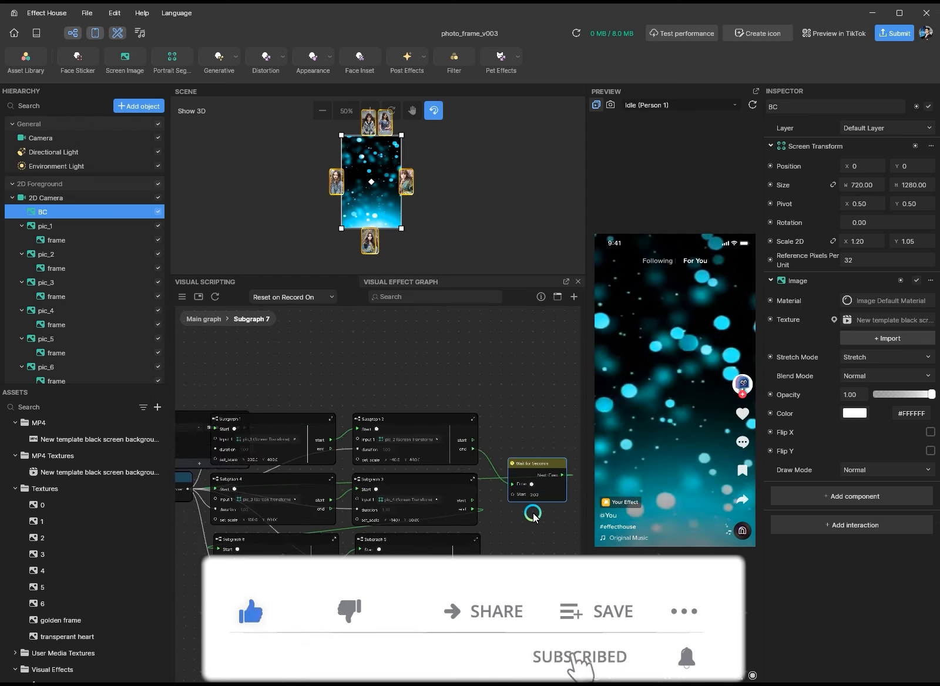
pyautogui.scroll(3, 533, 505)
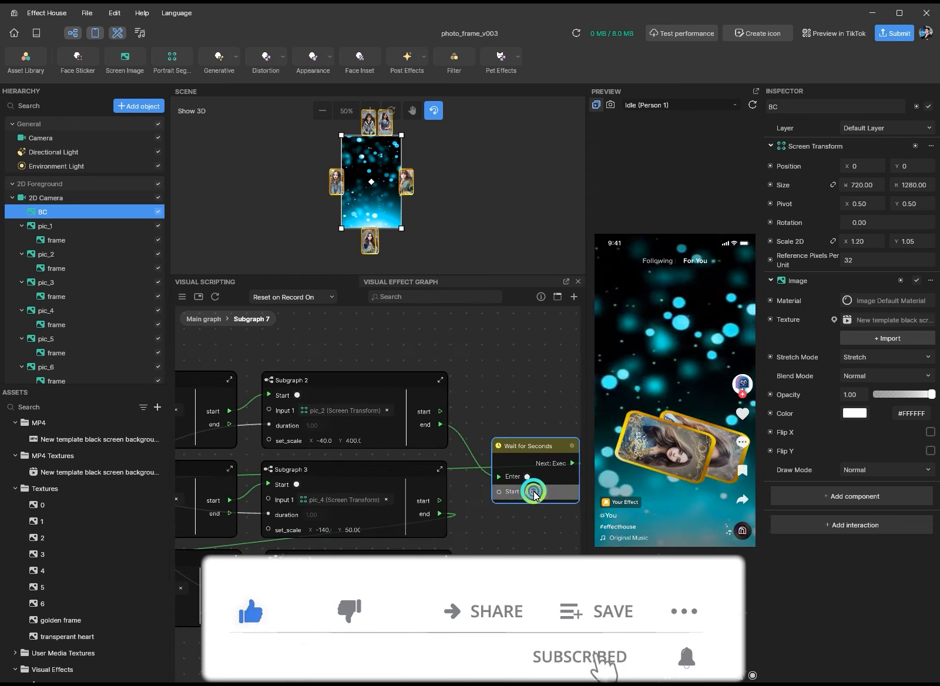
# - Insert another 1-second Wait for Seconds node between the end output of Subgraph 3 and Subgraph 6
pyautogui.click(514, 528)
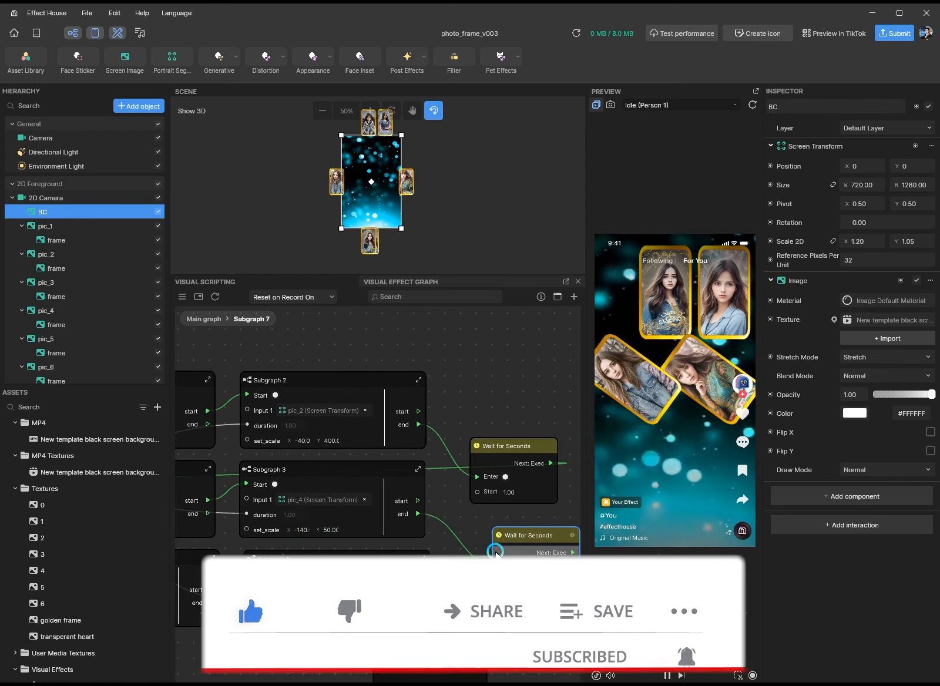
pyautogui.click(514, 582)
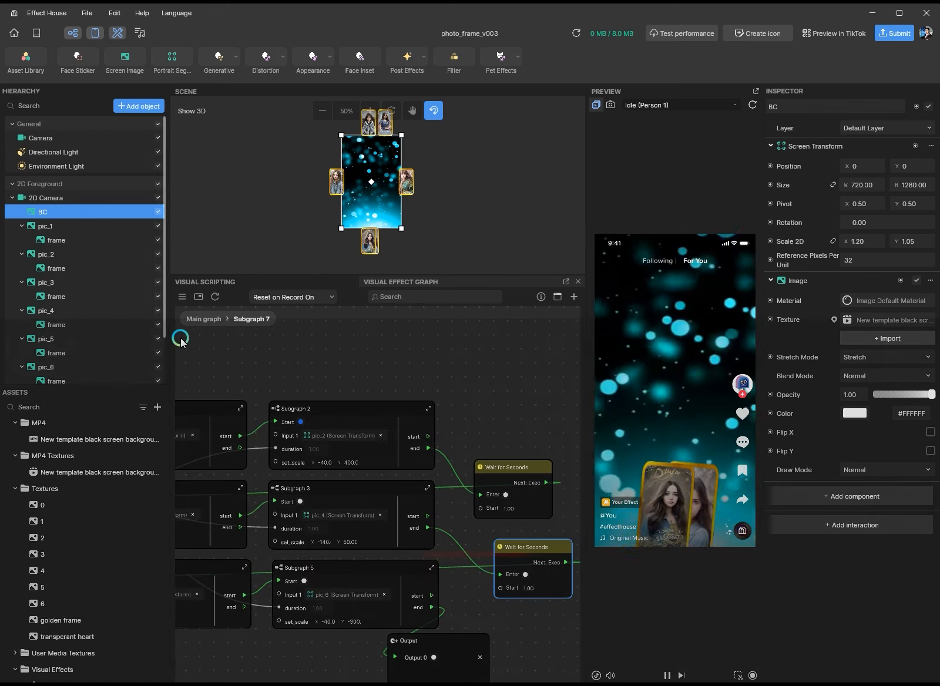